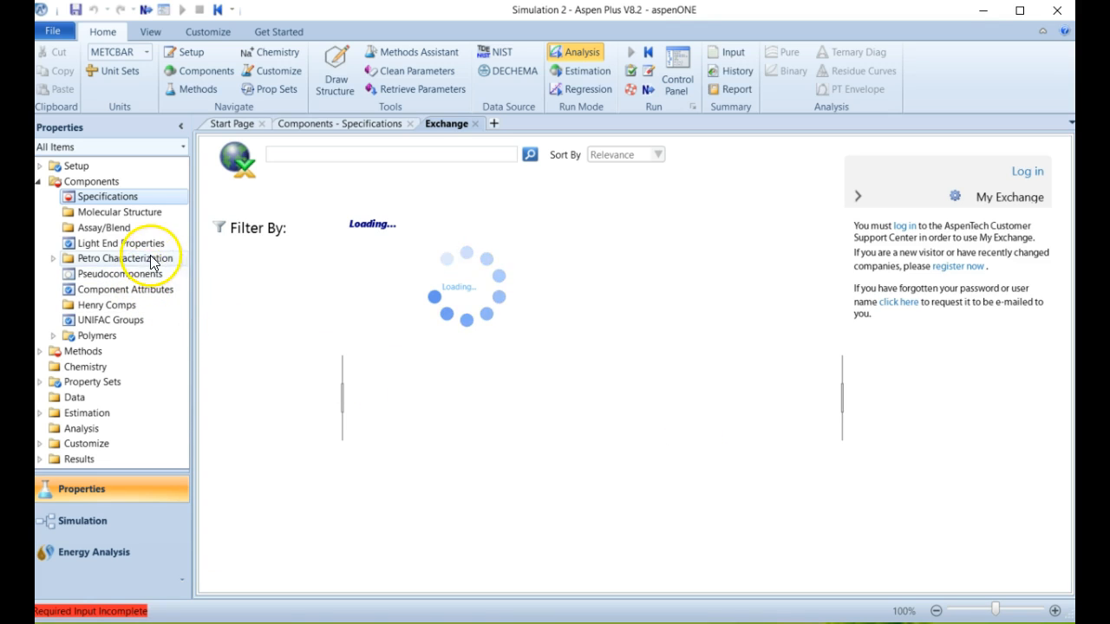
# Step: Open the component specifications, search the databanks for ethylbenzene and add ETHYLBENZENE (C8H10-4) to the component list
pyautogui.click(140, 197)
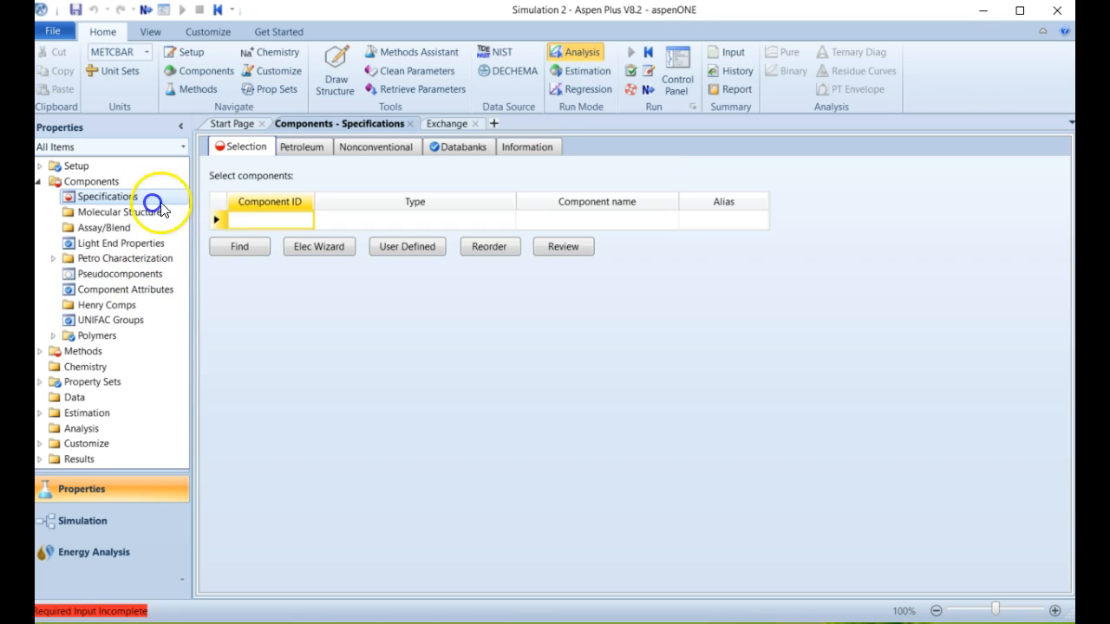
pyautogui.click(289, 221)
pyautogui.click(241, 247)
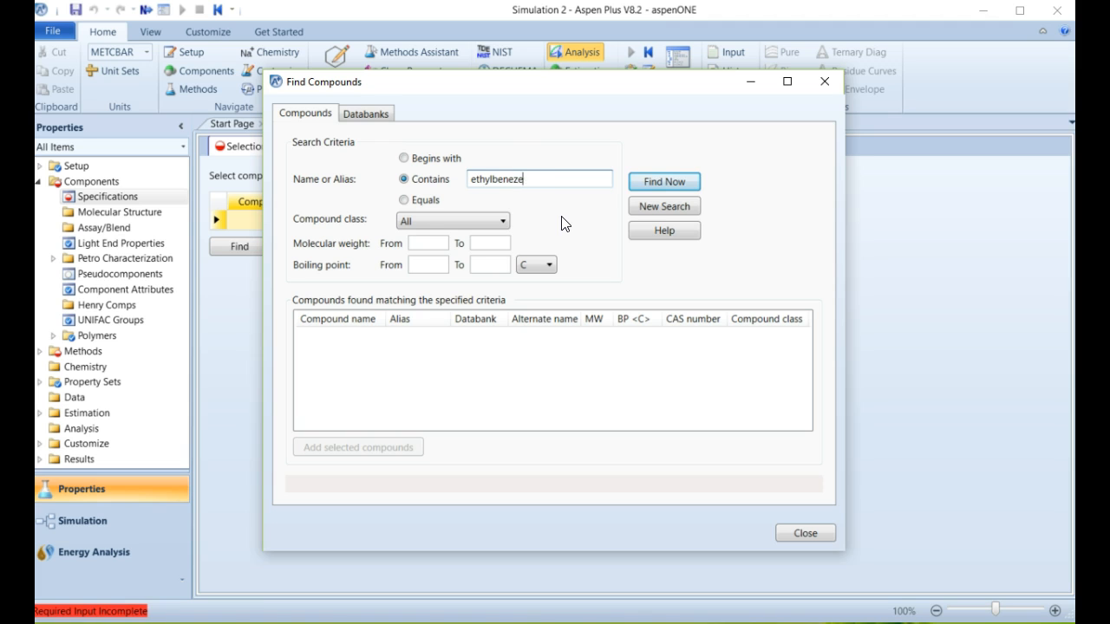
pyautogui.click(663, 182)
pyautogui.doubleClick(347, 335)
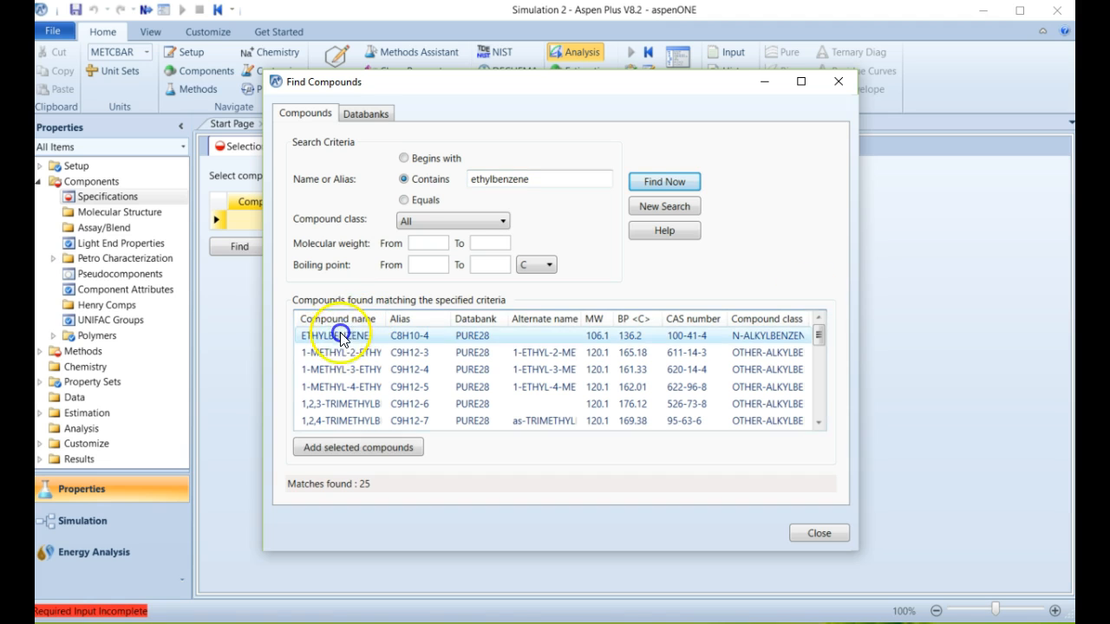
pyautogui.click(817, 532)
# Step: Search the compound databanks for styrene and add STYRENE (C8H8) to the component list
pyautogui.click(236, 265)
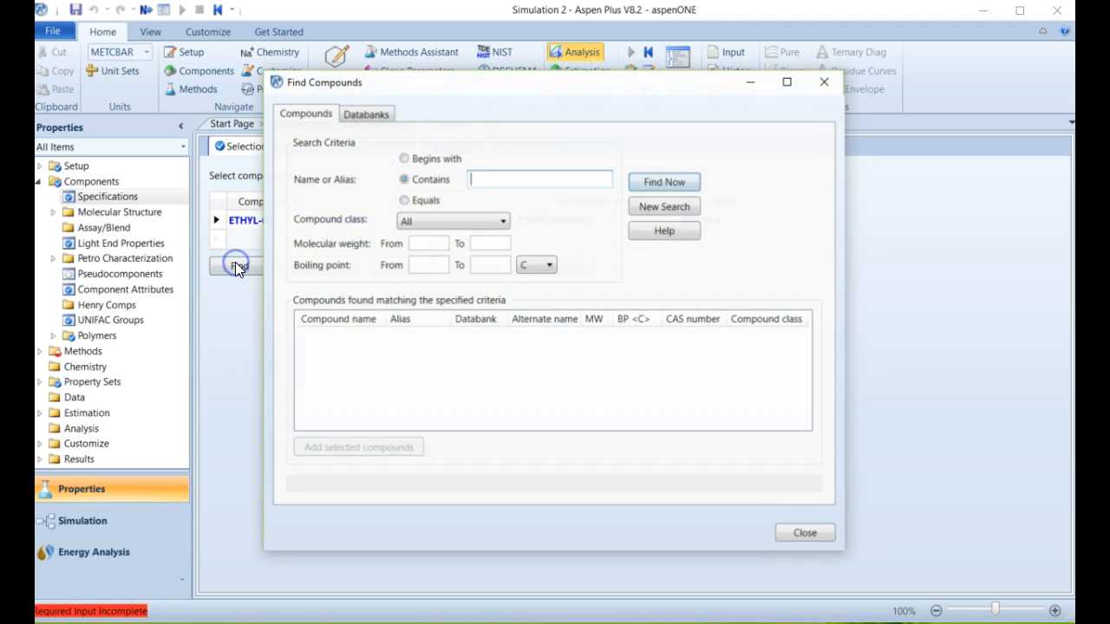
pyautogui.click(491, 179)
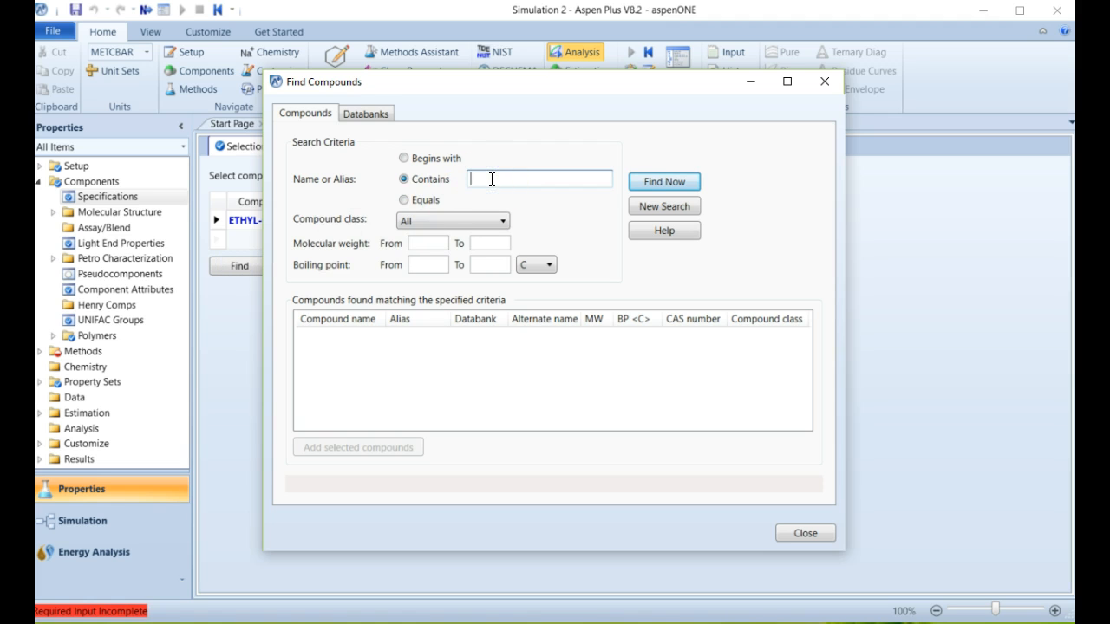
pyautogui.press('Return')
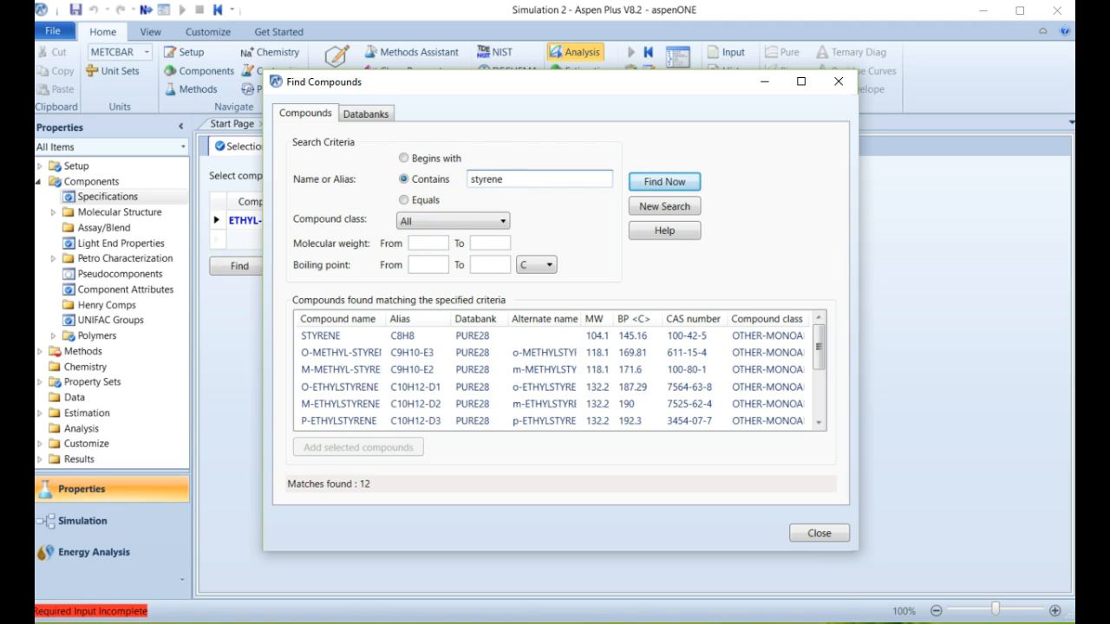
pyautogui.doubleClick(332, 335)
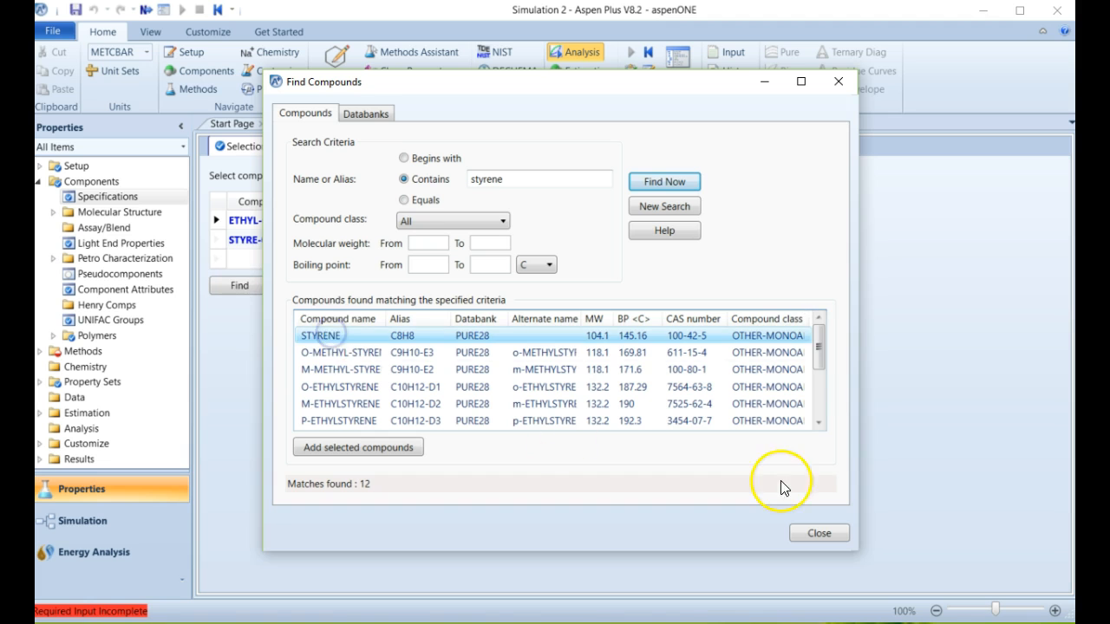
pyautogui.click(839, 532)
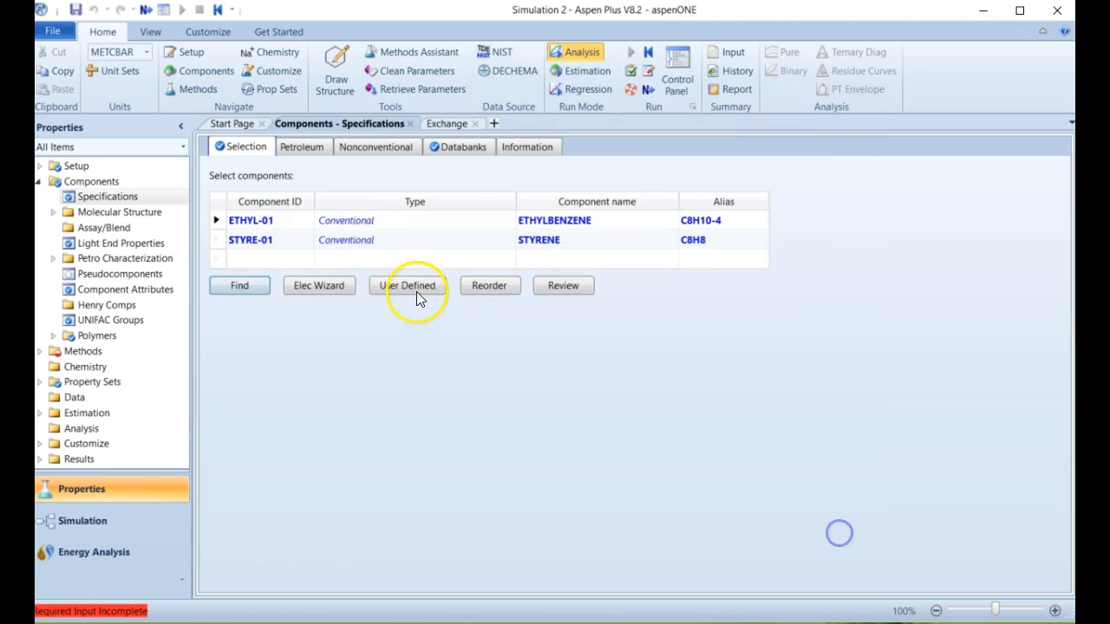
# Step: Search the compound databanks for hydrogen and add HYDROGEN (H2) to the component list
pyautogui.click(239, 285)
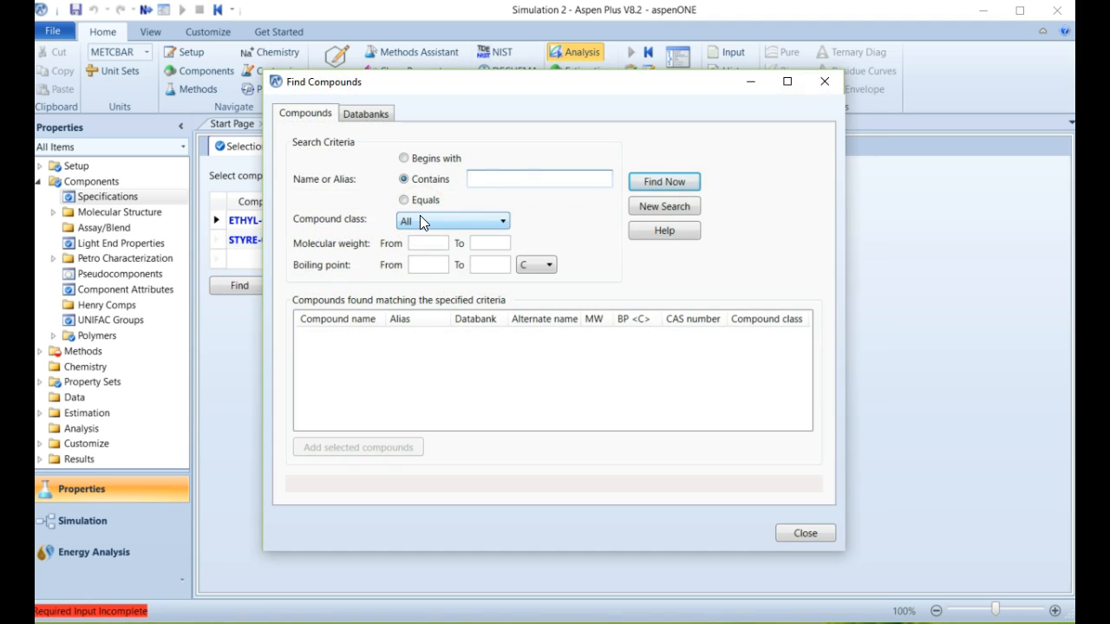
pyautogui.write('hudrogen')
pyautogui.press('BackSpace')
pyautogui.press('BackSpace')
pyautogui.press('BackSpace')
pyautogui.press('BackSpace')
pyautogui.press('BackSpace')
pyautogui.press('BackSpace')
pyautogui.press('BackSpace')
pyautogui.write('ydrogen')
pyautogui.press('Return')
pyautogui.doubleClick(321, 338)
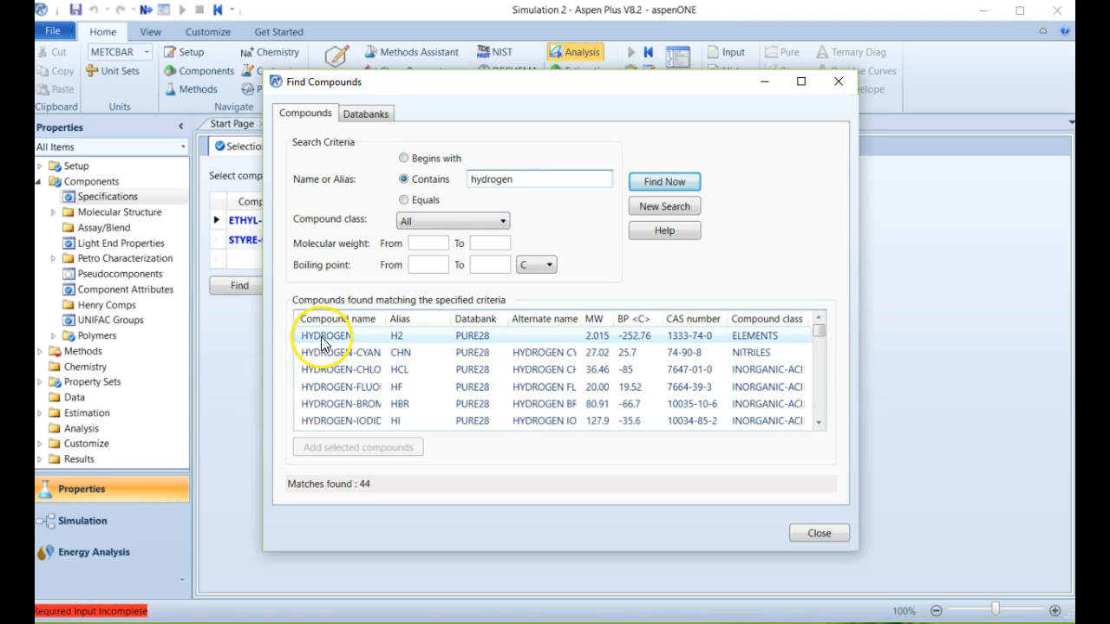
pyautogui.click(820, 534)
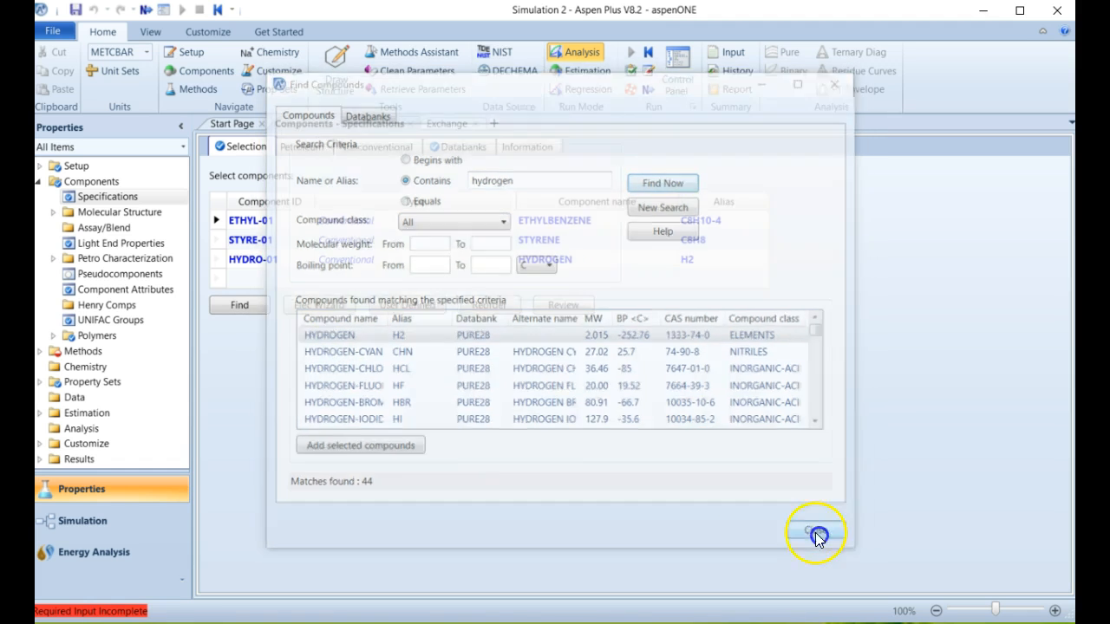
# Step: Rename the ethylbenzene component ID to ETHBENZ, keeping the component instead of replacing it
pyautogui.click(283, 222)
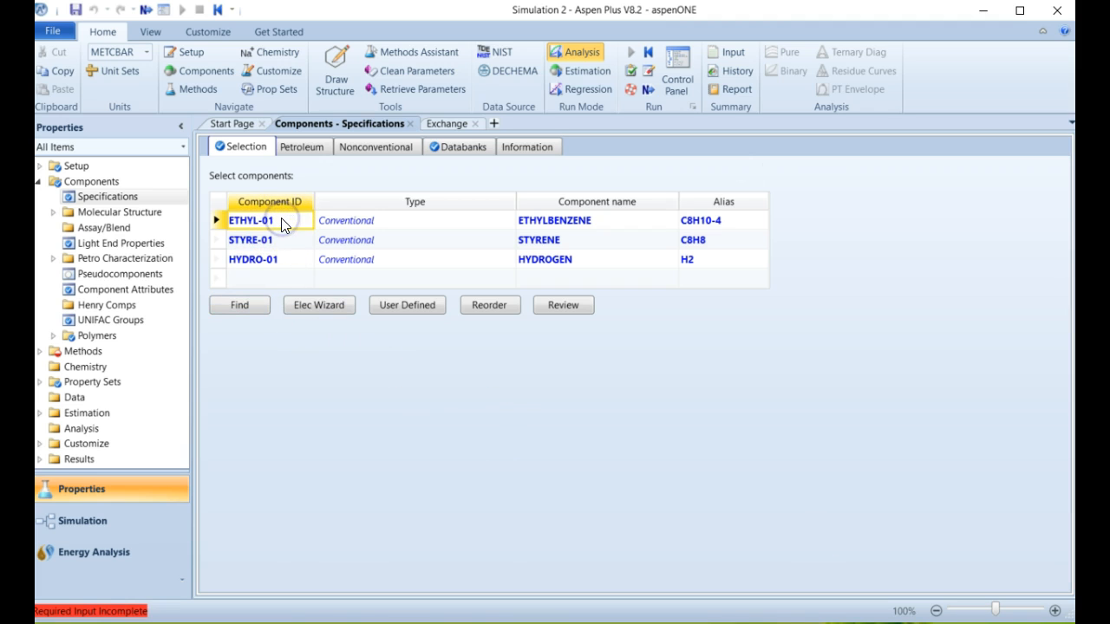
pyautogui.click(283, 222)
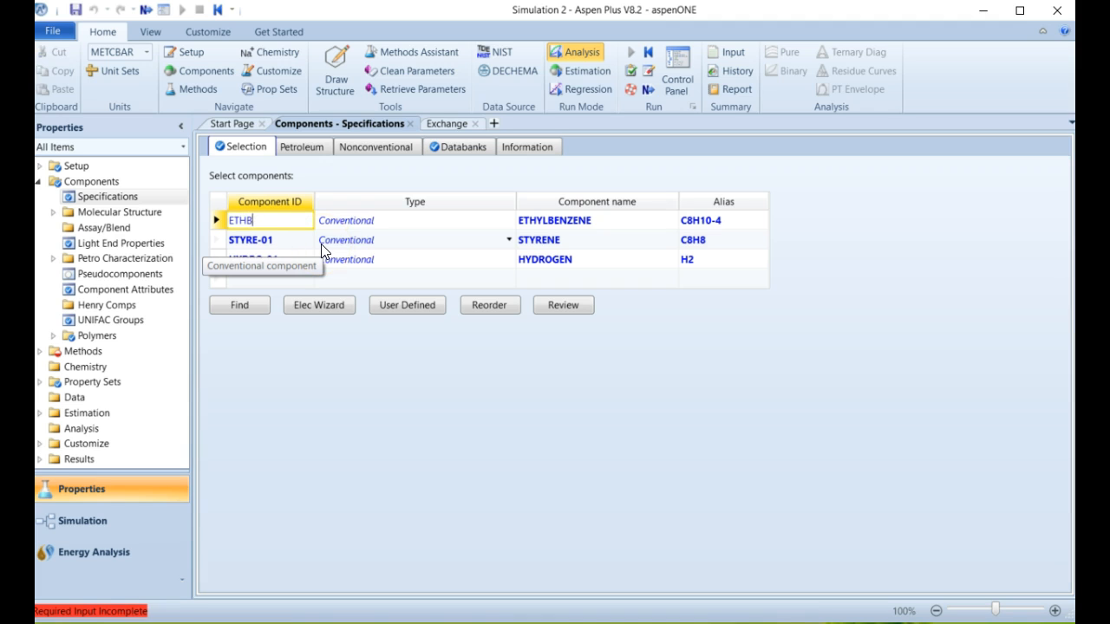
pyautogui.click(300, 236)
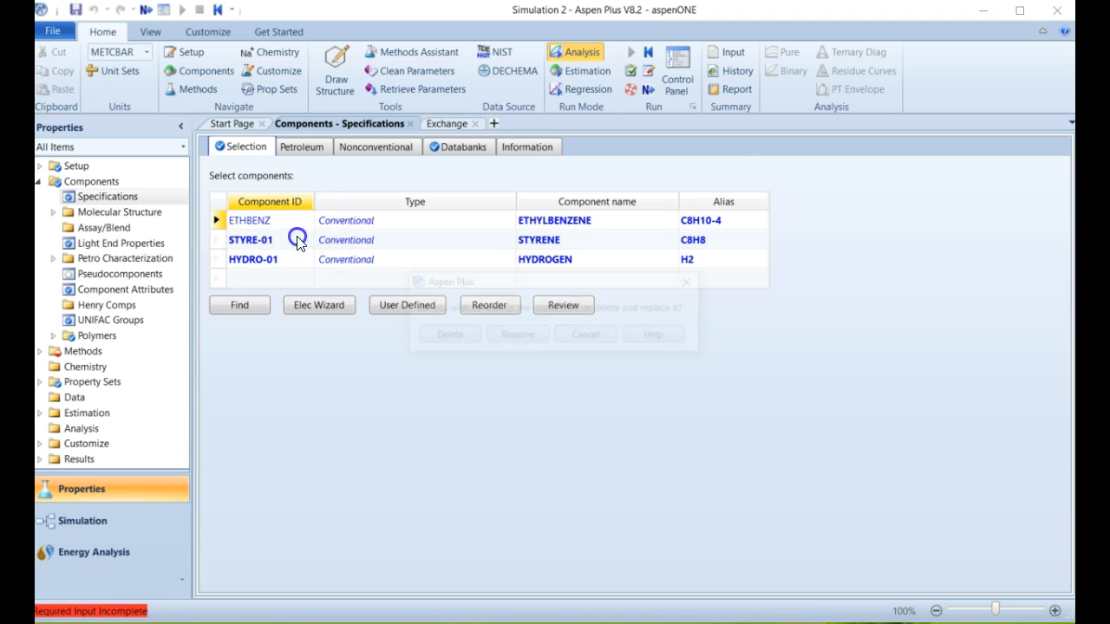
pyautogui.click(531, 337)
# Step: Rename the styrene component ID to STYRENE, keeping the component instead of replacing it
pyautogui.click(261, 242)
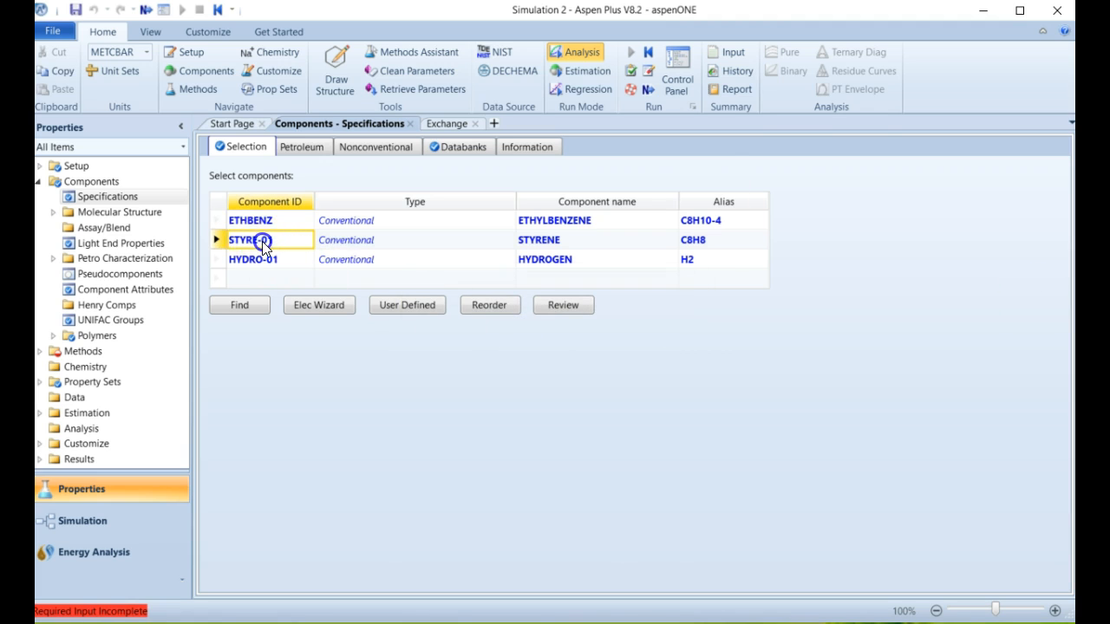
pyautogui.write('S')
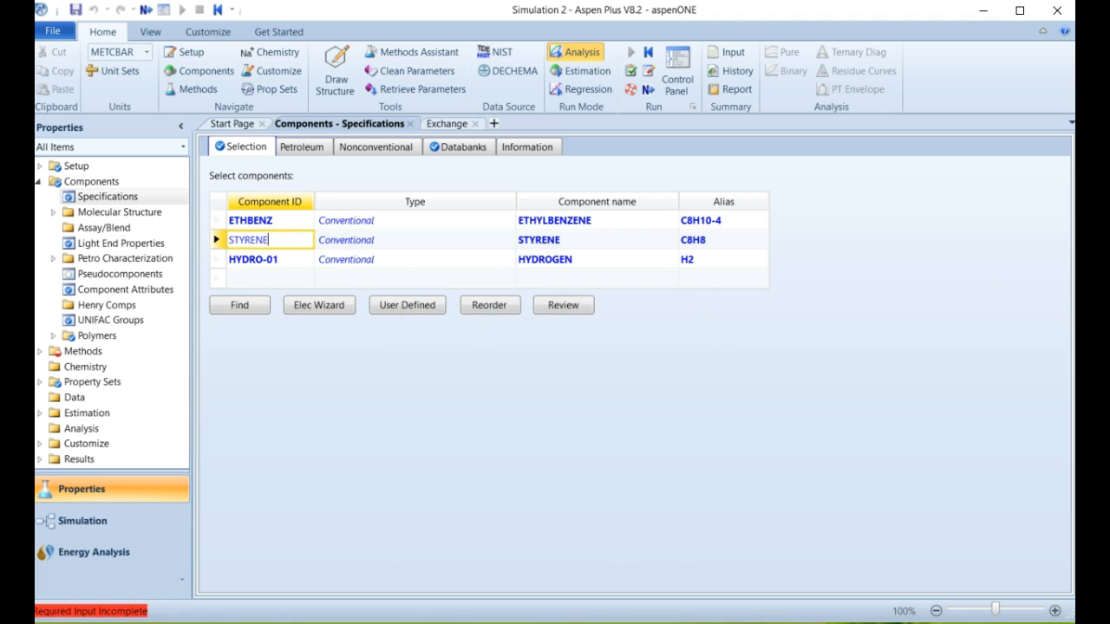
pyautogui.write('TYRENE')
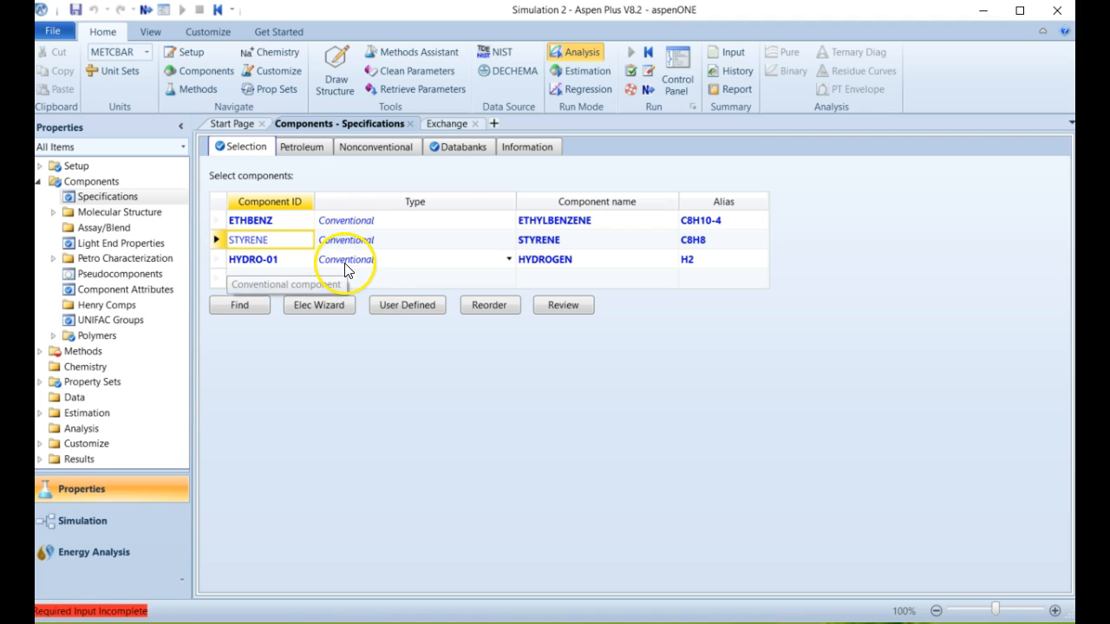
pyautogui.press('Return')
pyautogui.click(516, 336)
# Step: Rename the hydrogen component ID to H2, keeping the component instead of replacing it
pyautogui.click(290, 260)
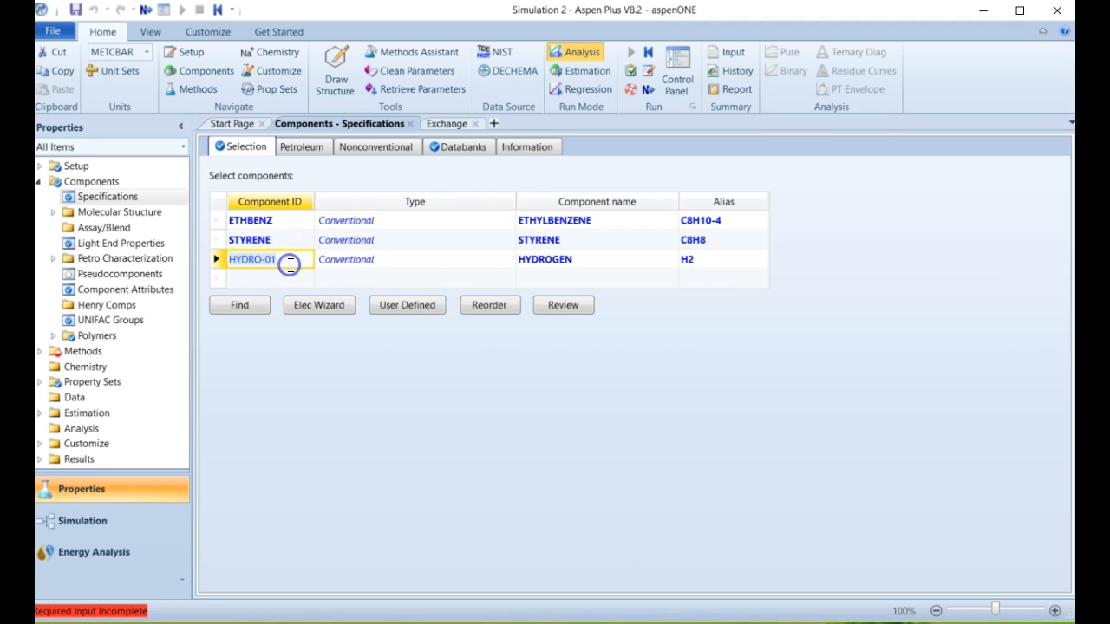
pyautogui.write('H2')
pyautogui.press('Return')
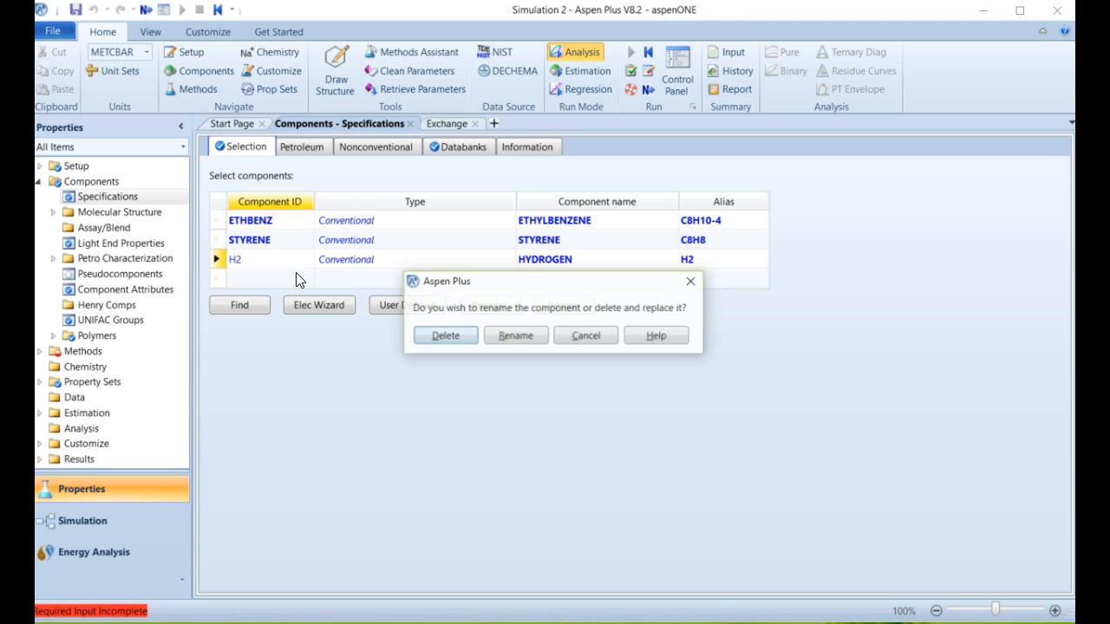
pyautogui.click(516, 336)
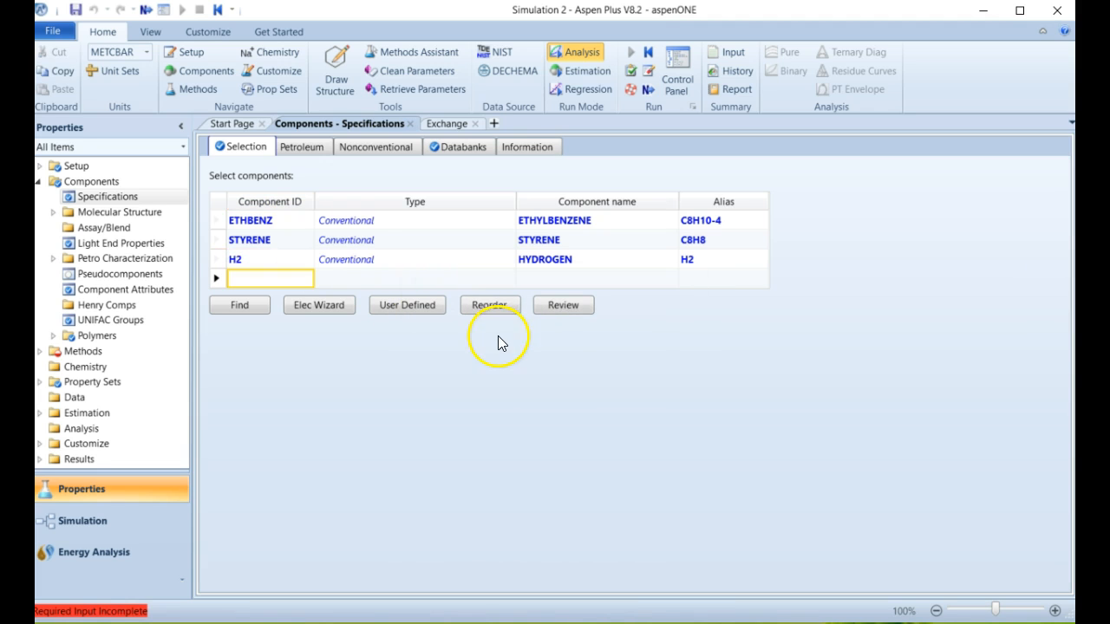
# Step: Open the global property methods specifications, set the method filter to OIL-GAS and list its base methods
pyautogui.click(80, 352)
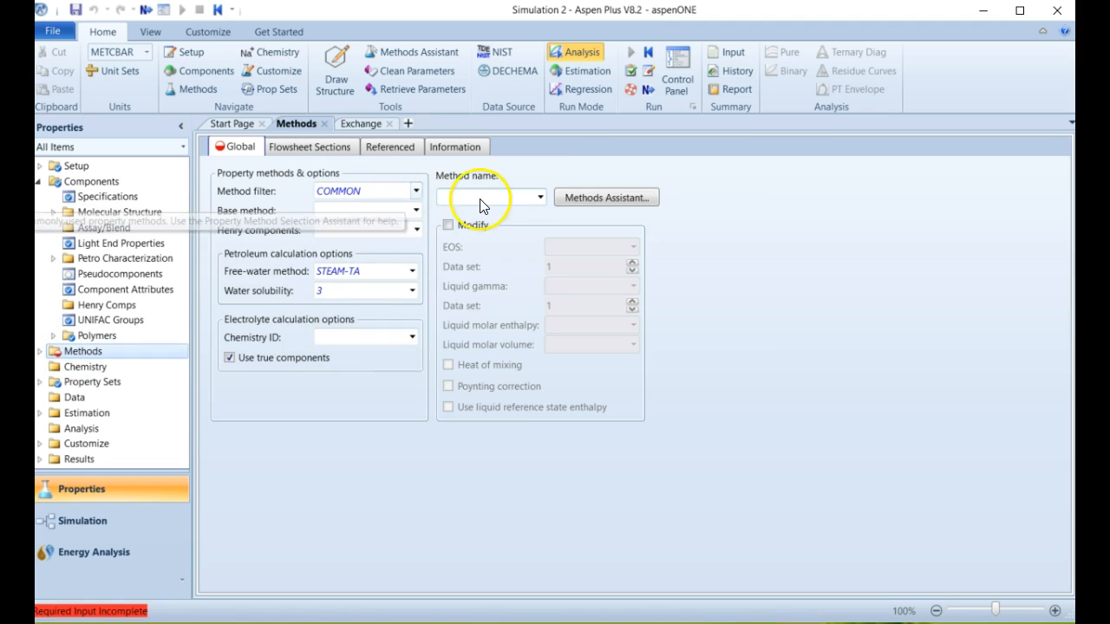
pyautogui.click(407, 193)
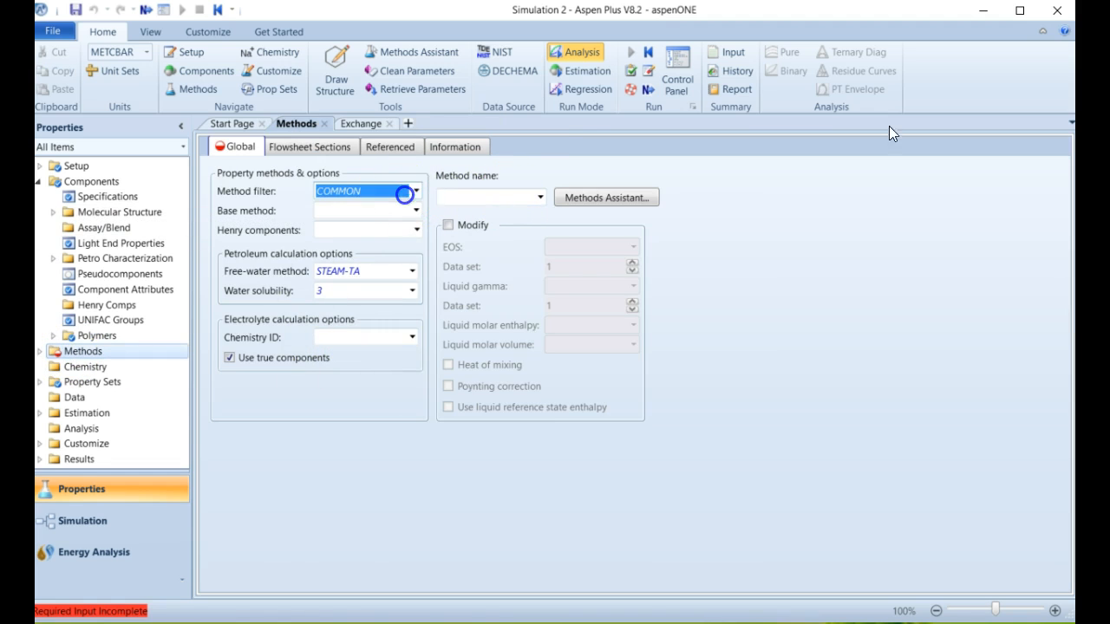
pyautogui.click(416, 192)
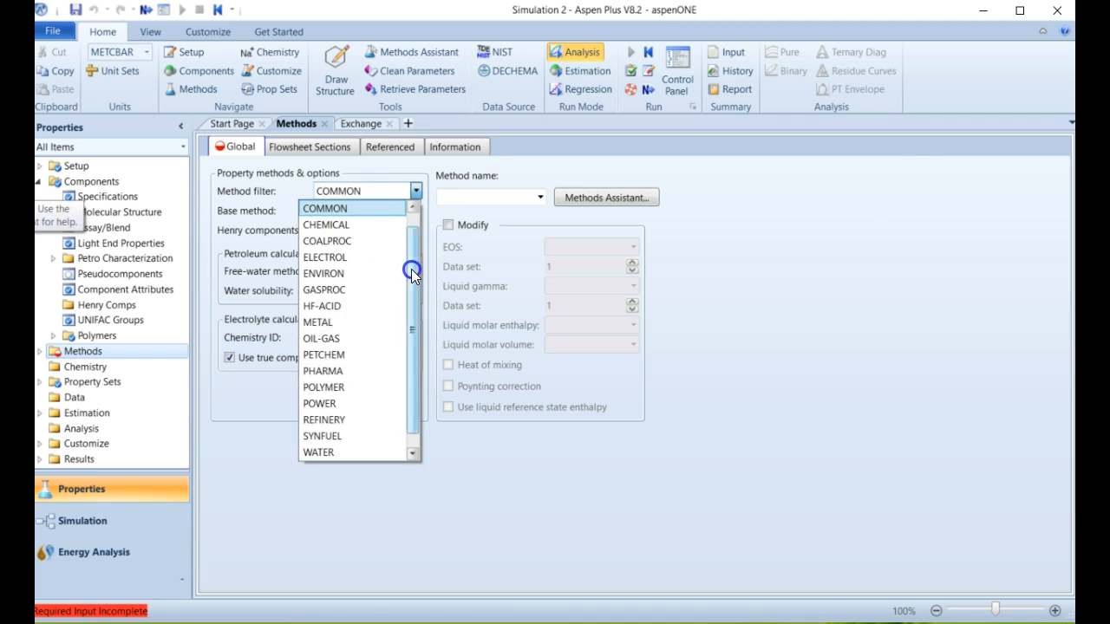
pyautogui.moveTo(415, 330); pyautogui.dragTo(414, 346)
pyautogui.click(342, 322)
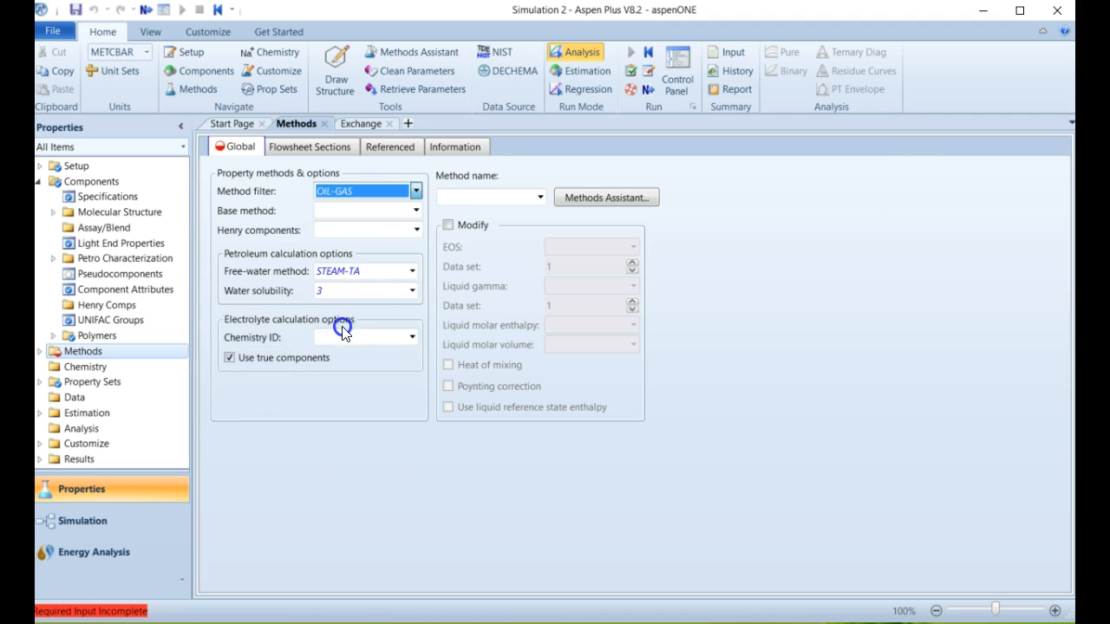
pyautogui.click(416, 212)
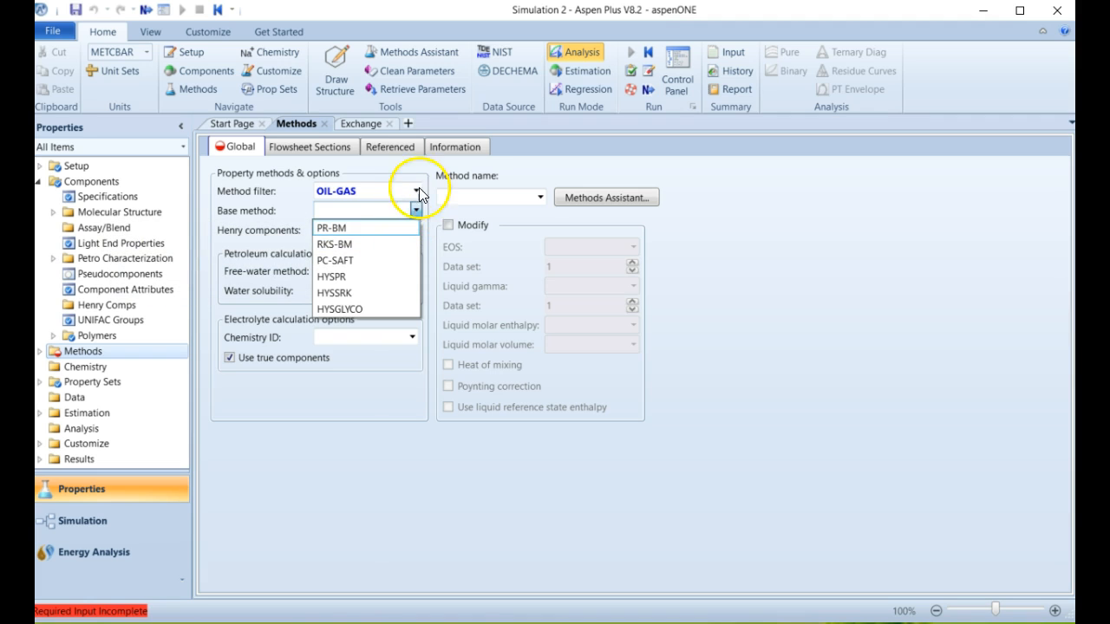
# Step: Set the method filter to ALL and choose PENG-ROB as the property method
pyautogui.click(416, 190)
pyautogui.click(416, 190)
pyautogui.scroll(1, 408, 217)
pyautogui.click(355, 209)
pyautogui.click(515, 198)
pyautogui.click(539, 198)
pyautogui.click(540, 378)
pyautogui.click(540, 378)
pyautogui.click(494, 282)
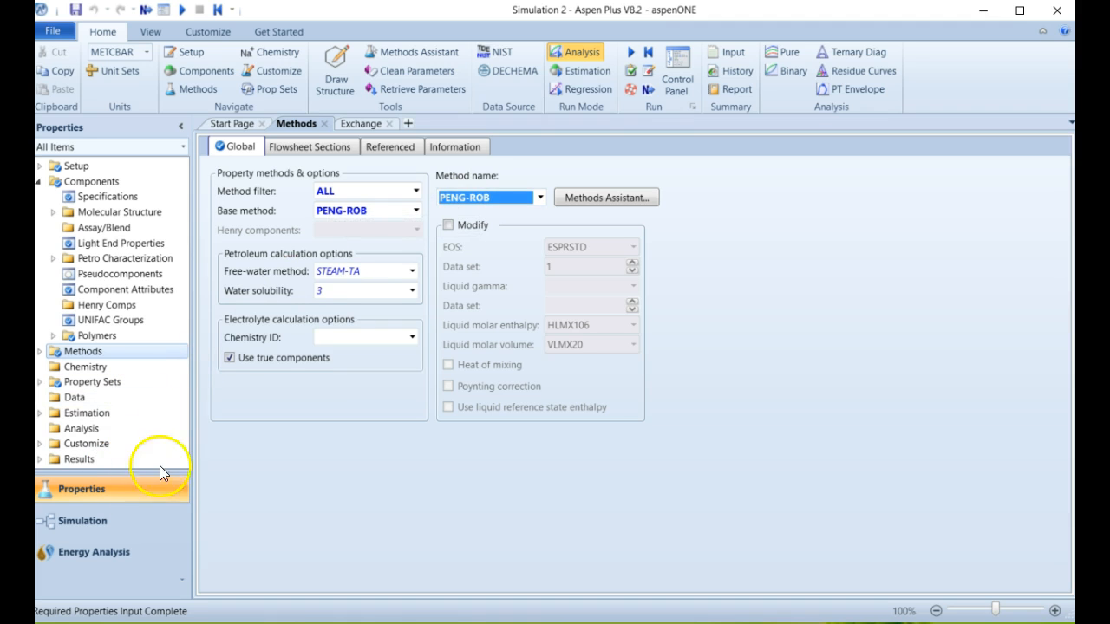
# Step: Switch to the Simulation environment and place an RStoic reactor on the main flowsheet
pyautogui.click(93, 521)
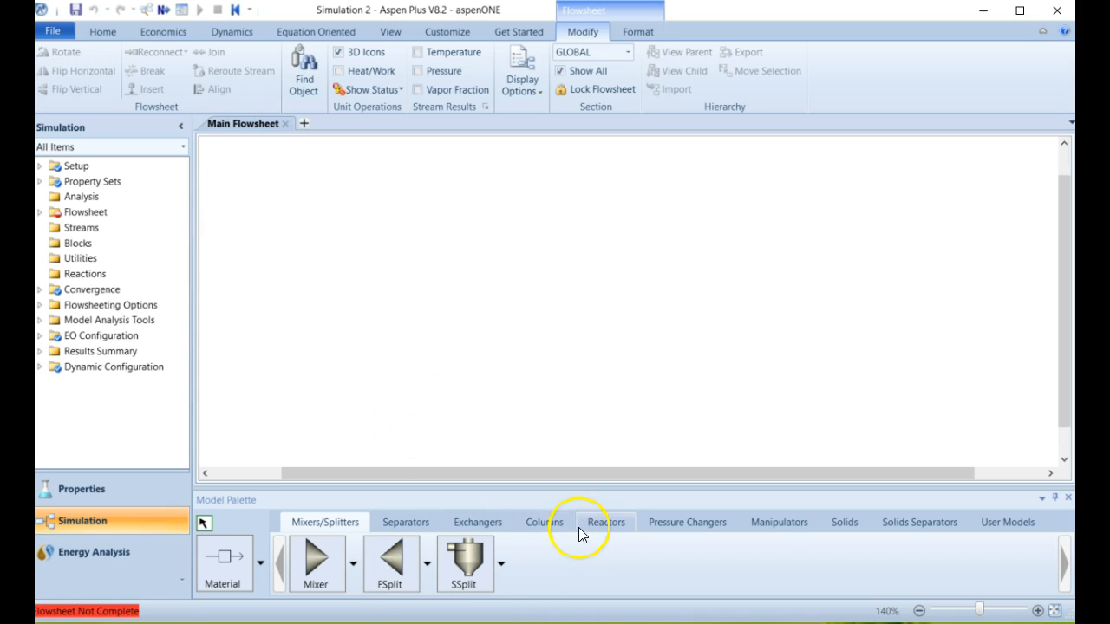
pyautogui.click(611, 526)
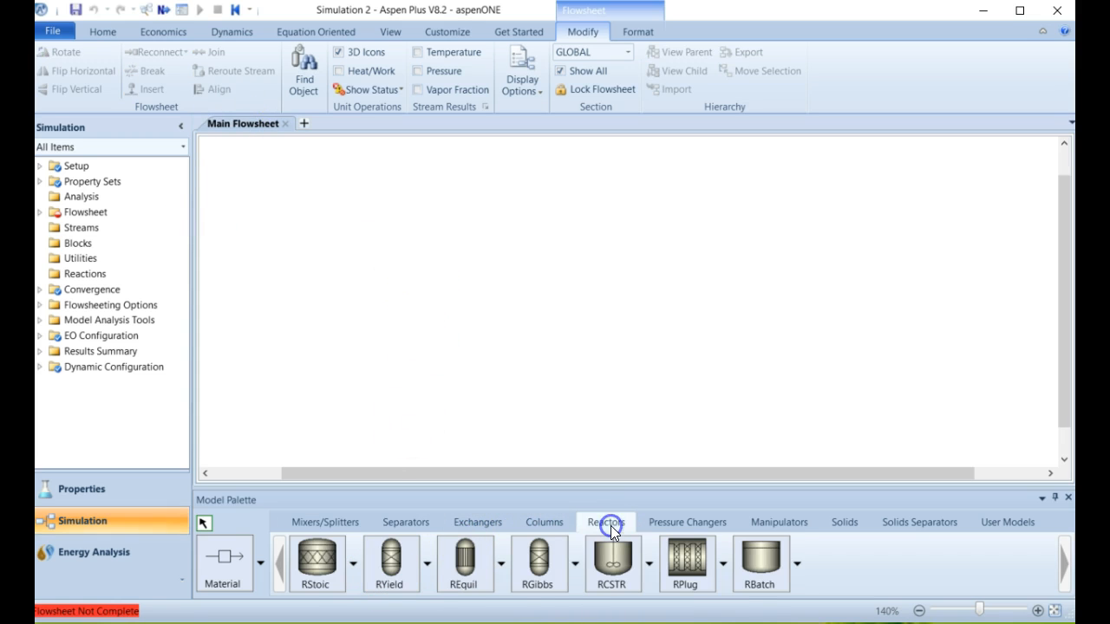
pyautogui.click(305, 588)
pyautogui.click(440, 280)
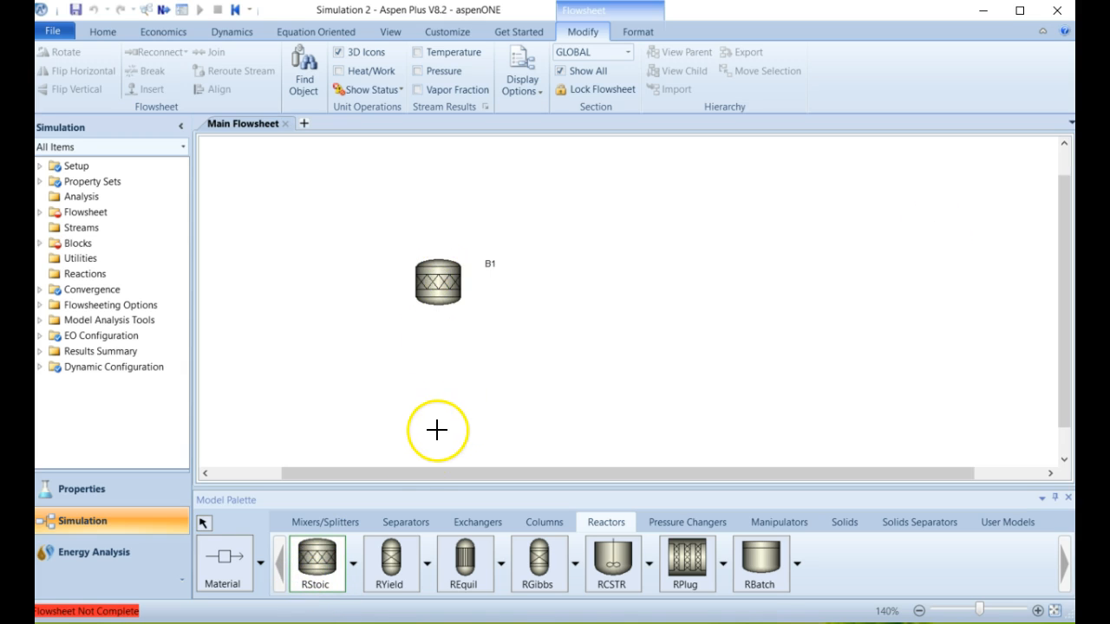
# Step: Connect a material feed stream to the reactor's inlet and a material product stream to its required outlet
pyautogui.click(216, 563)
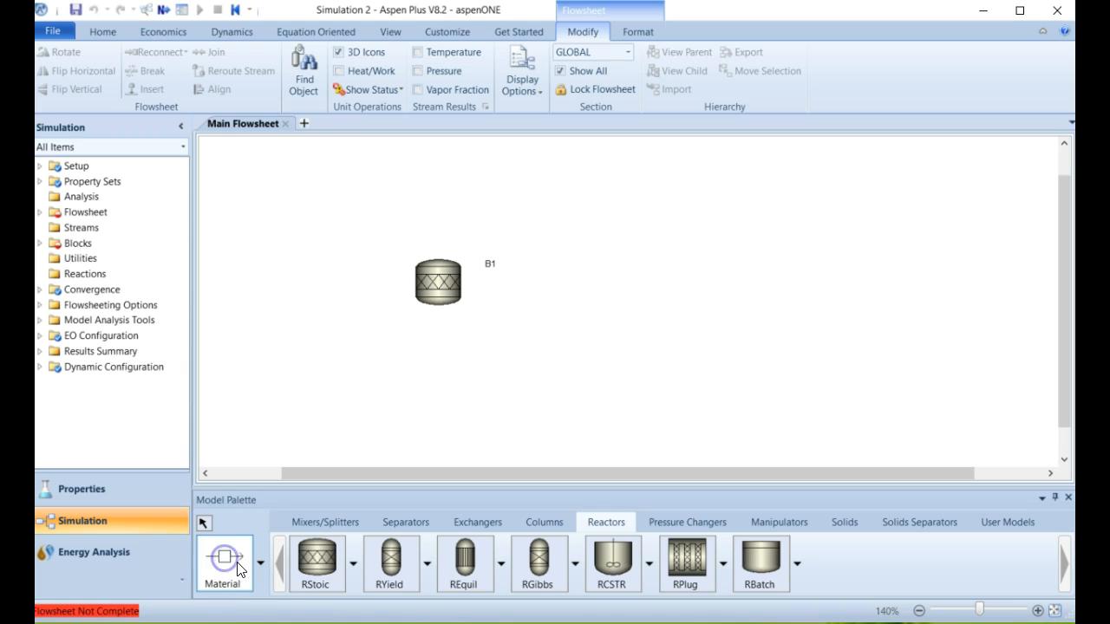
pyautogui.click(408, 279)
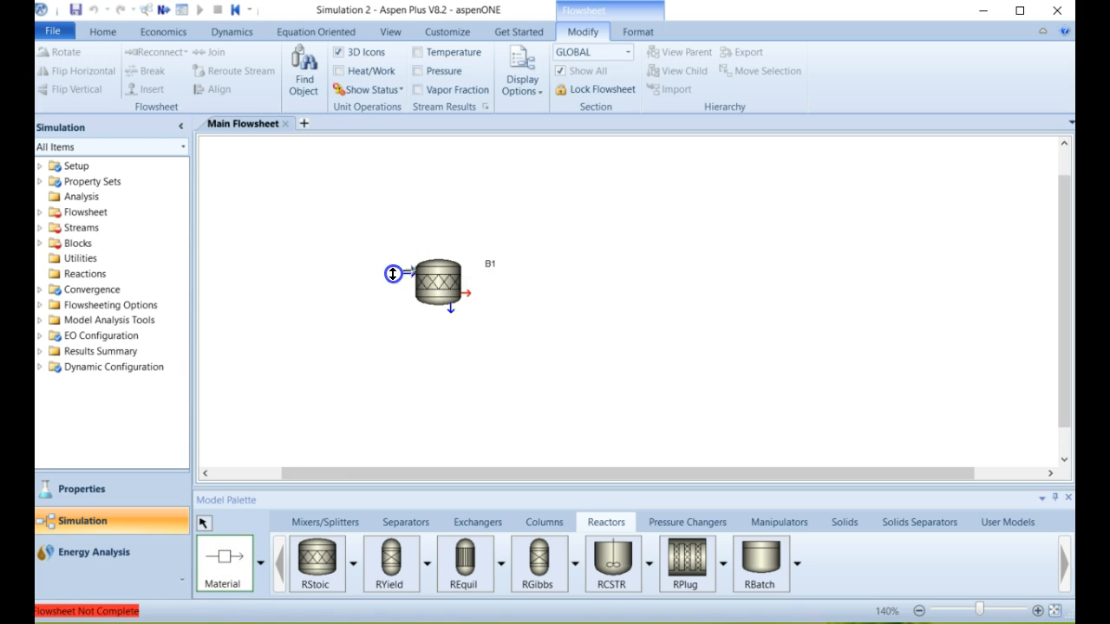
pyautogui.click(346, 270)
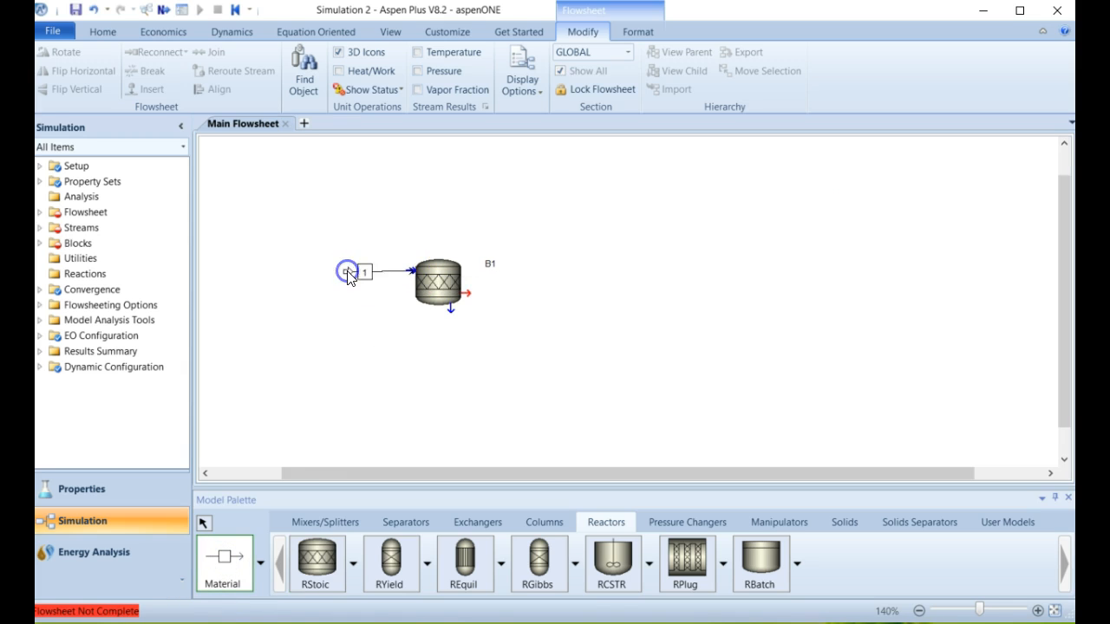
pyautogui.click(466, 294)
pyautogui.click(512, 297)
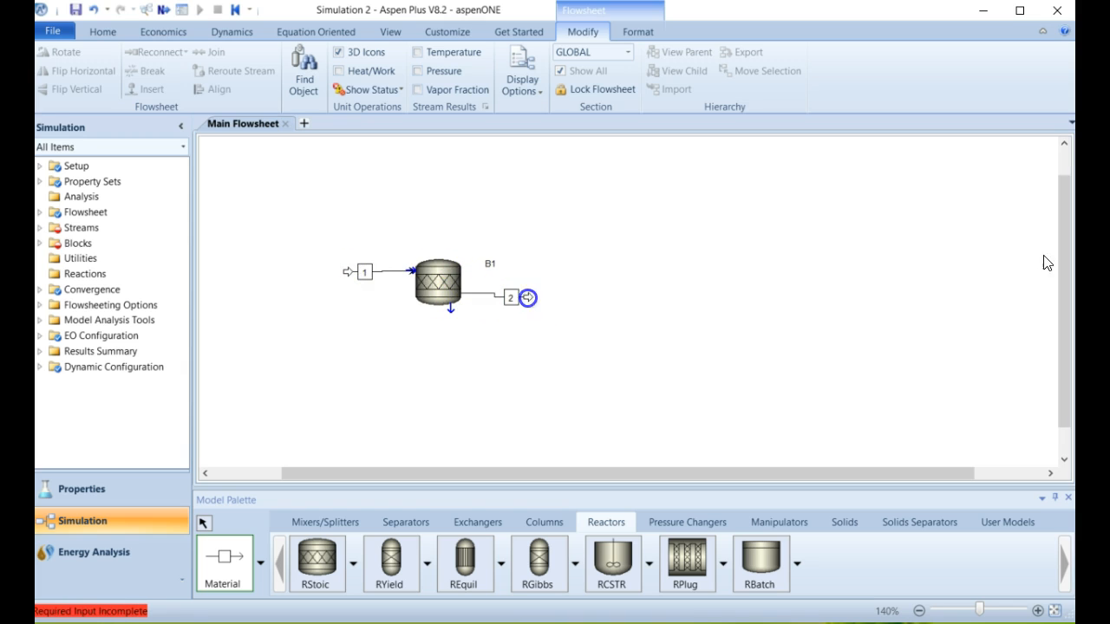
pyautogui.rightClick(348, 323)
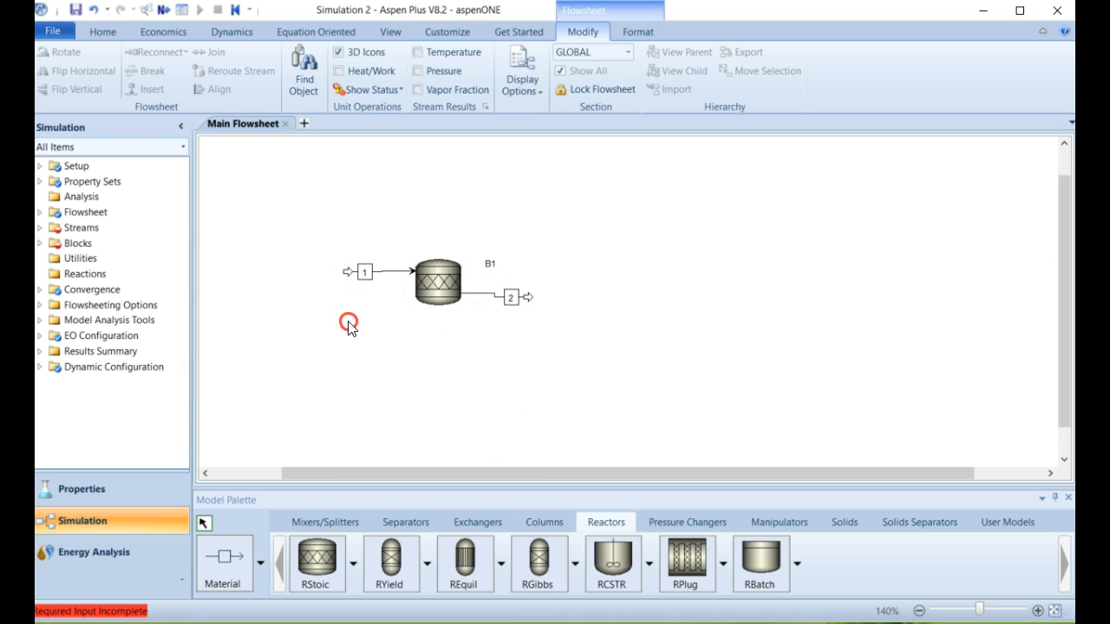
# Step: Move the label of product stream 2 slightly closer to the reactor
pyautogui.click(511, 298)
pyautogui.moveTo(510, 300); pyautogui.dragTo(505, 298)
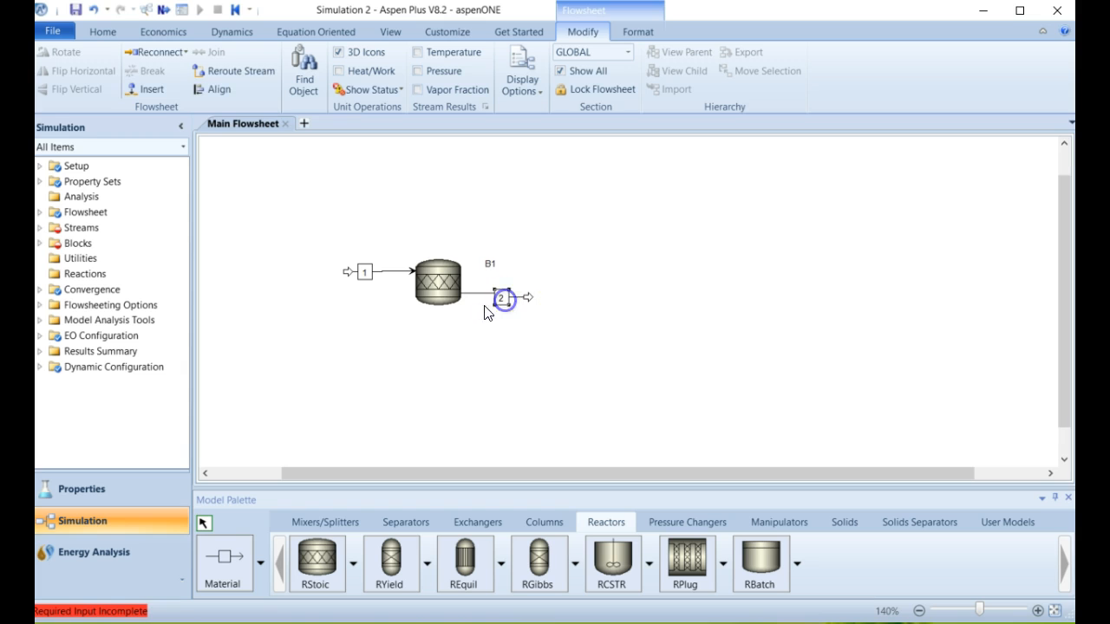
# Step: Align blocks along stream 1 and stream 2 so both lines run straight to the reactor
pyautogui.click(510, 297)
pyautogui.rightClick(376, 270)
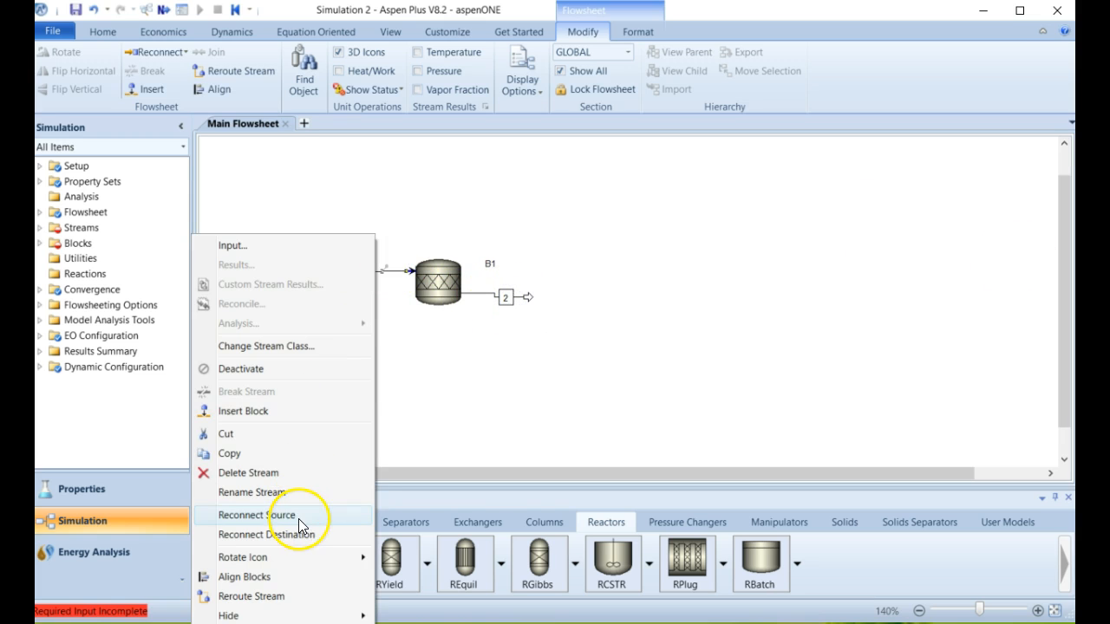
pyautogui.click(250, 577)
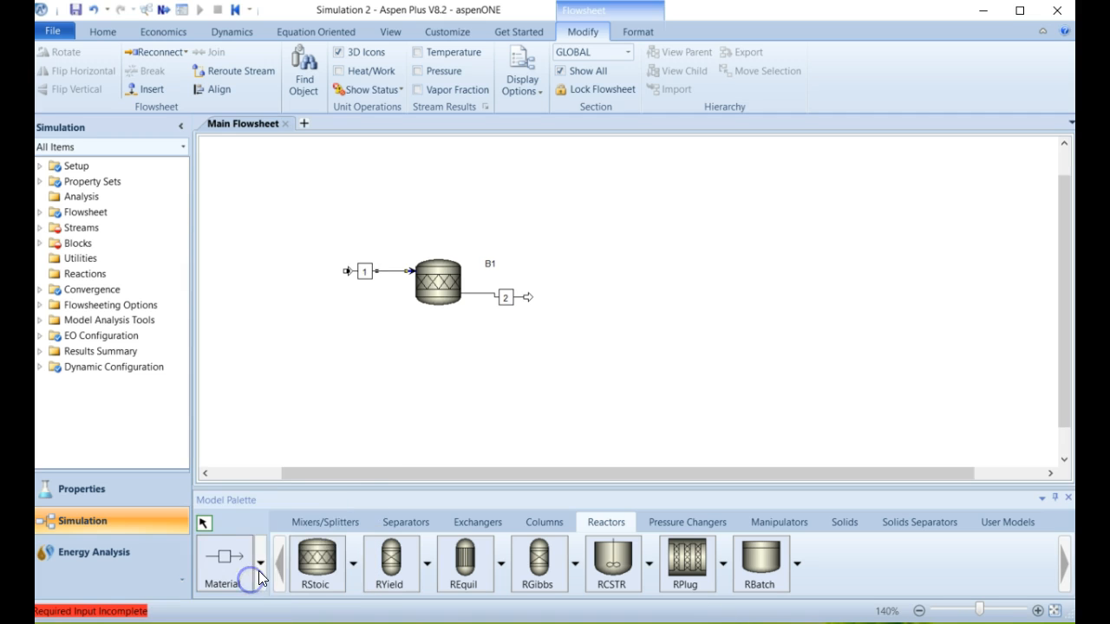
pyautogui.click(507, 298)
pyautogui.rightClick(507, 299)
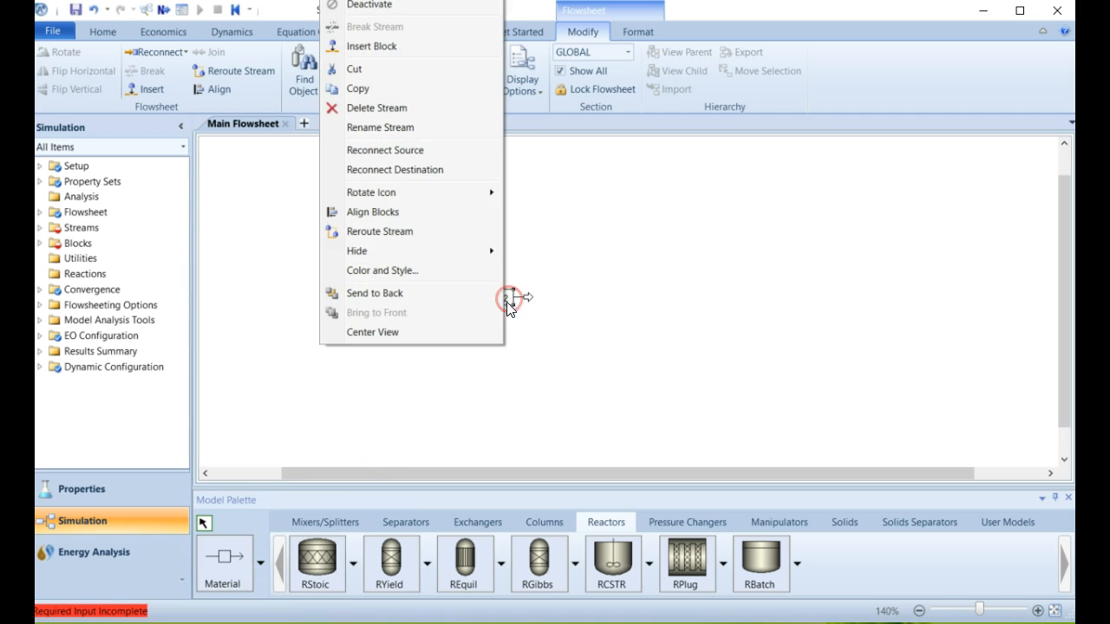
pyautogui.click(448, 212)
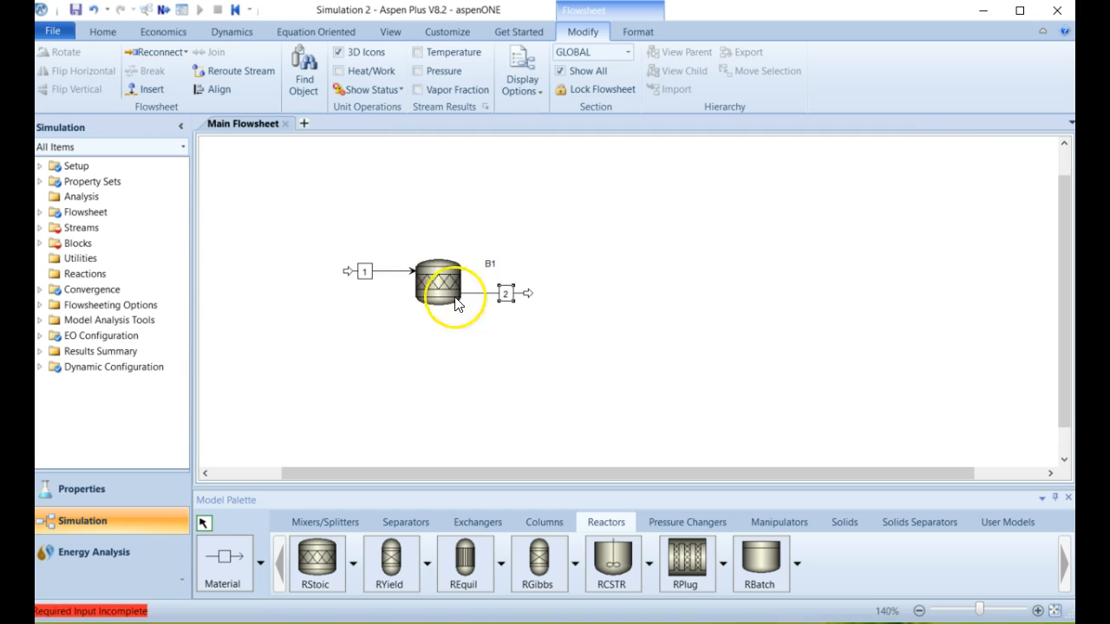
# Step: Rename stream 1 as FEED and stream 2 as PRODUCT, shifting their labels closer to the reactor
pyautogui.click(365, 273)
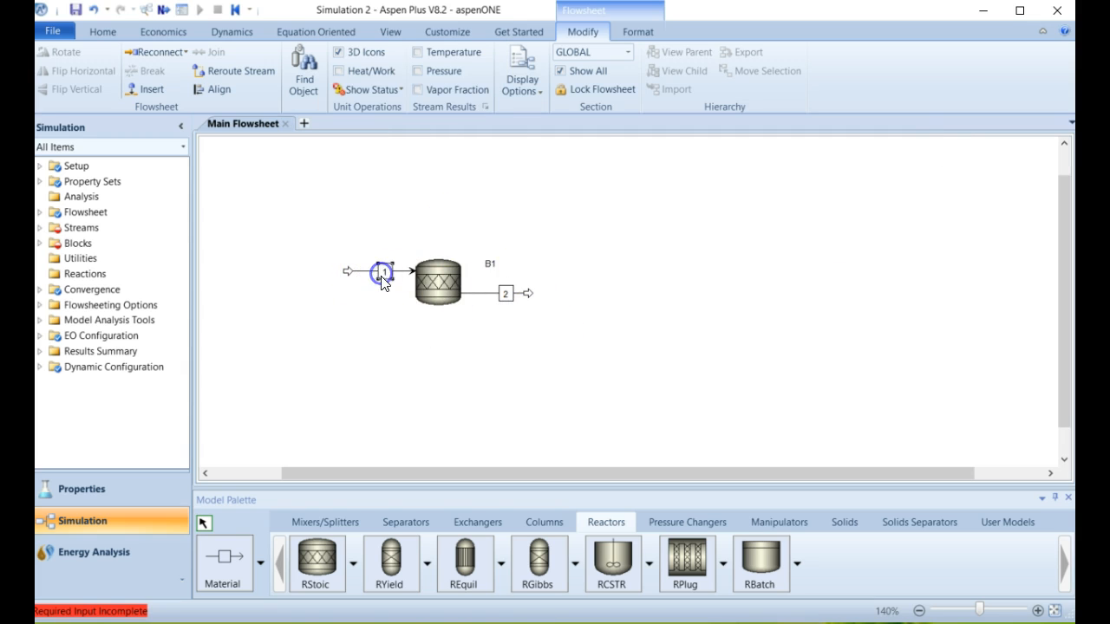
pyautogui.click(385, 274)
pyautogui.click(471, 314)
pyautogui.click(509, 292)
pyautogui.click(509, 293)
pyautogui.click(586, 345)
pyautogui.click(493, 295)
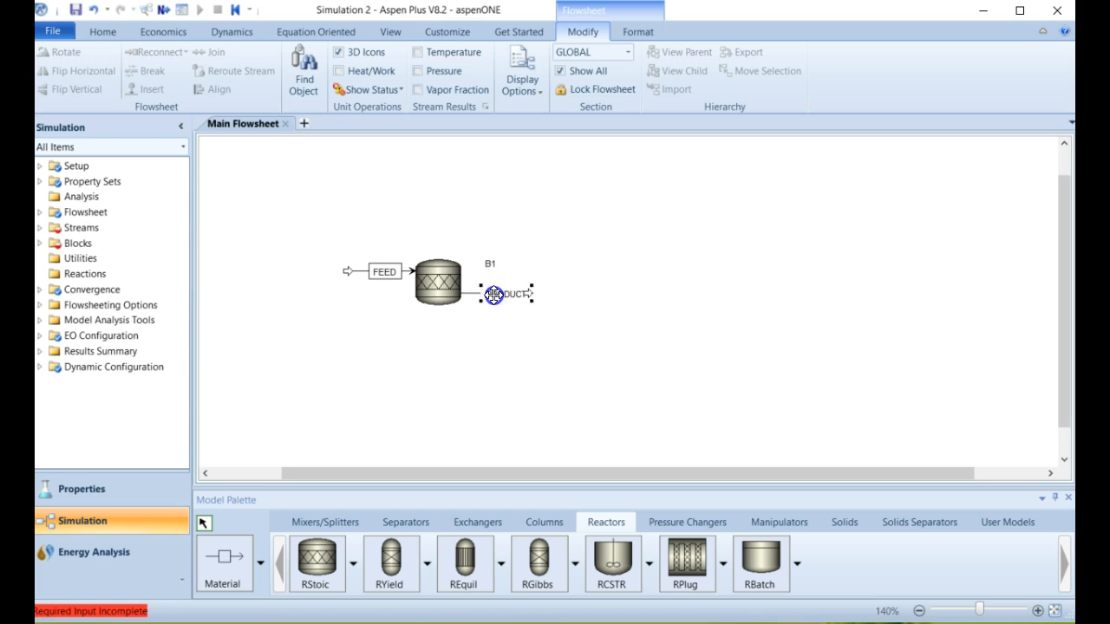
# Step: Rename block B1 as REACTOR and reposition its label beside the vessel
pyautogui.click(492, 264)
pyautogui.click(493, 264)
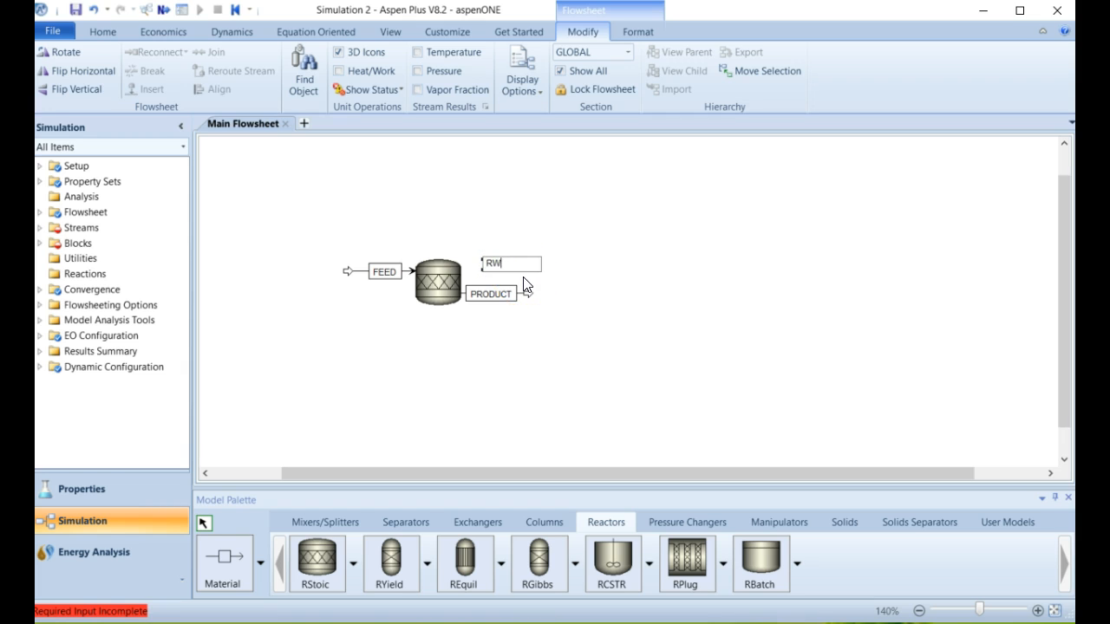
pyautogui.click(511, 276)
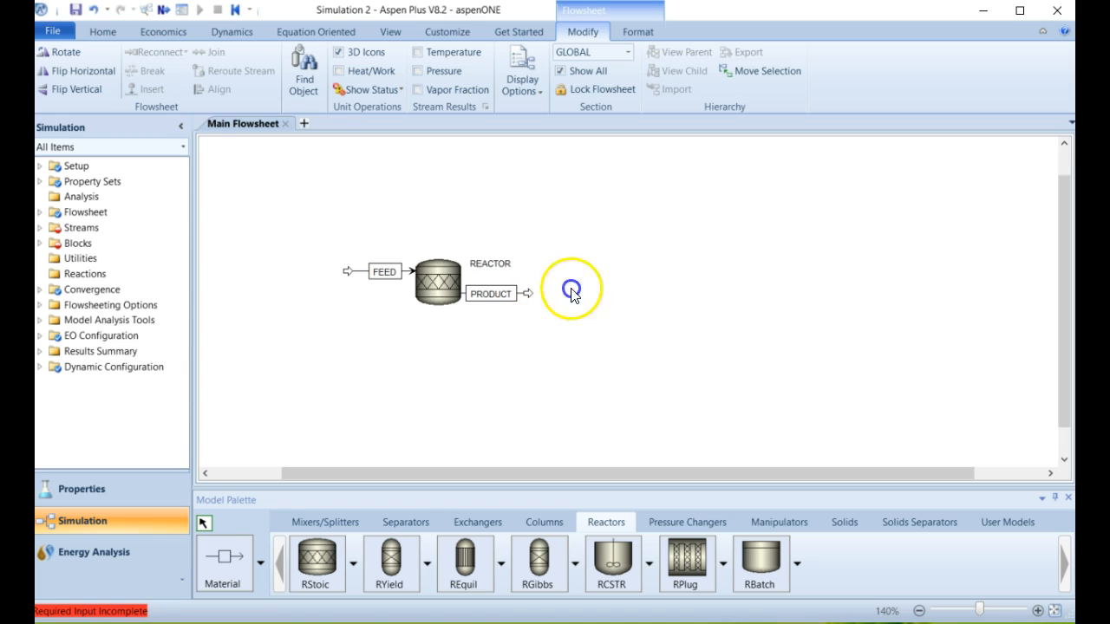
pyautogui.moveTo(473, 262); pyautogui.dragTo(486, 257)
pyautogui.click(485, 258)
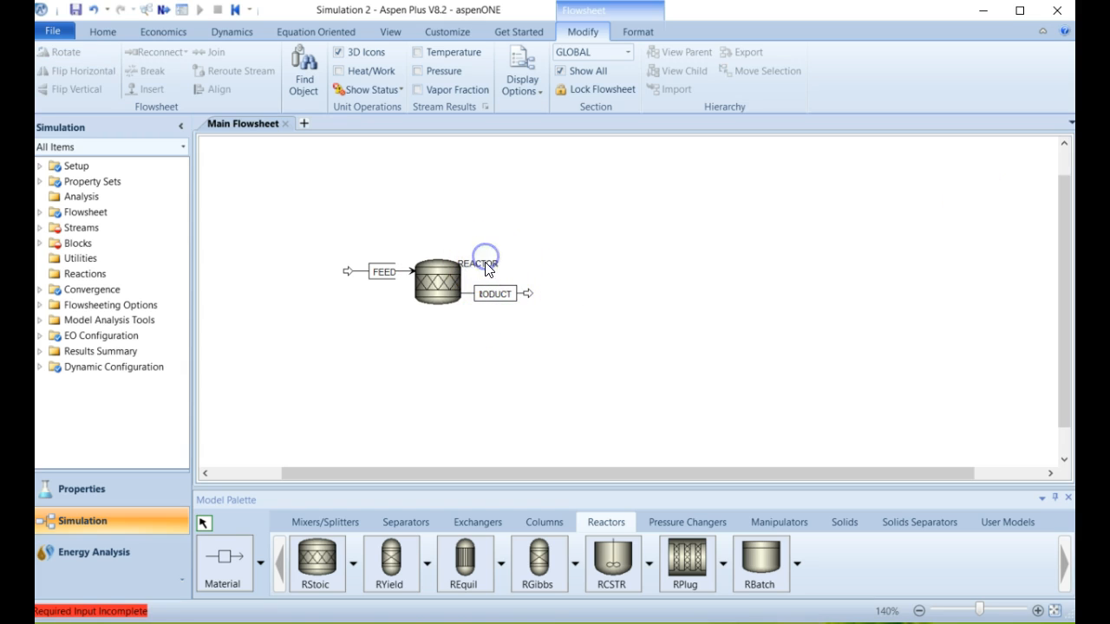
pyautogui.click(495, 262)
# Step: Examine the FEED, REACTOR and PRODUCT flowsheet enlarged and centred
pyautogui.scroll(1, 516, 396)
pyautogui.scroll(4, 515, 392)
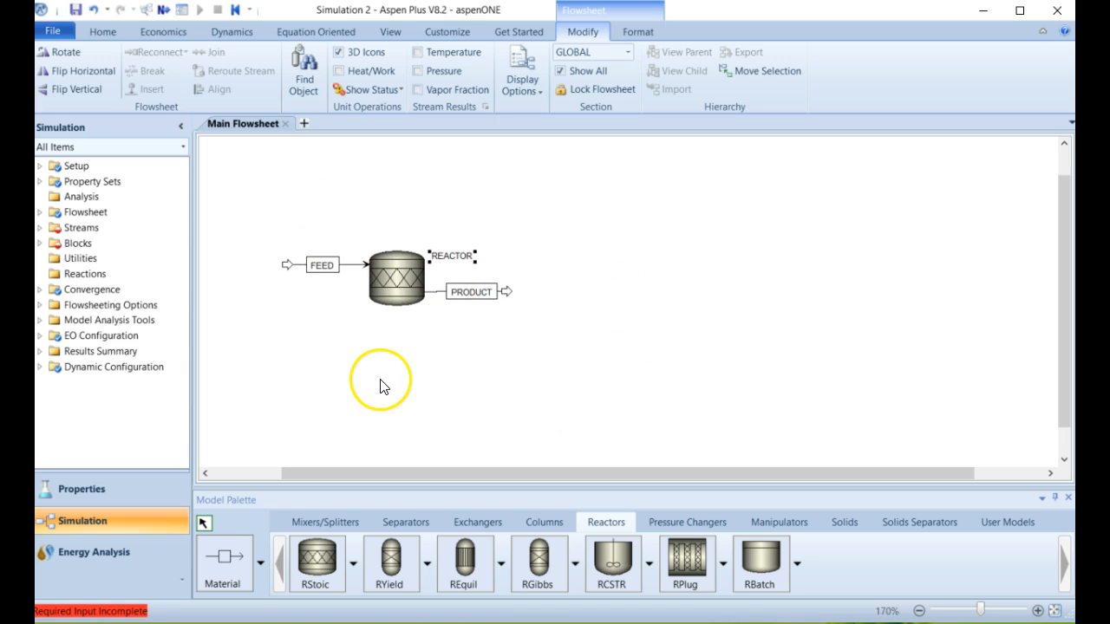
pyautogui.scroll(2, 382, 383)
pyautogui.moveTo(431, 476); pyautogui.dragTo(332, 474)
pyautogui.scroll(2, 403, 279)
pyautogui.scroll(1, 394, 282)
pyautogui.scroll(1, 473, 387)
pyautogui.scroll(-1, 472, 393)
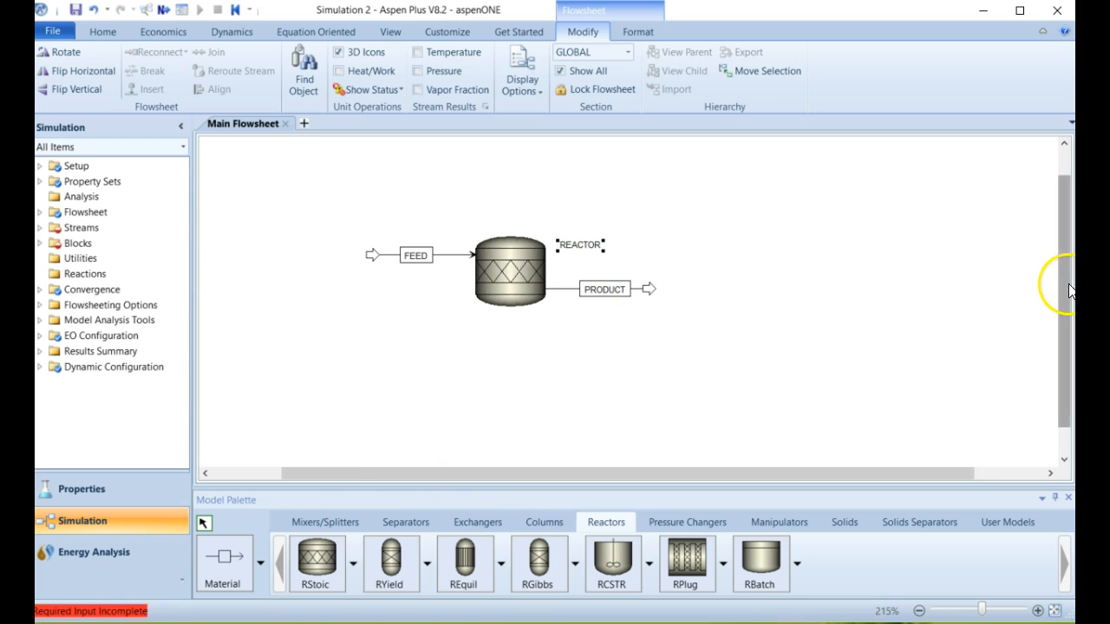
pyautogui.moveTo(1062, 280); pyautogui.dragTo(1062, 254)
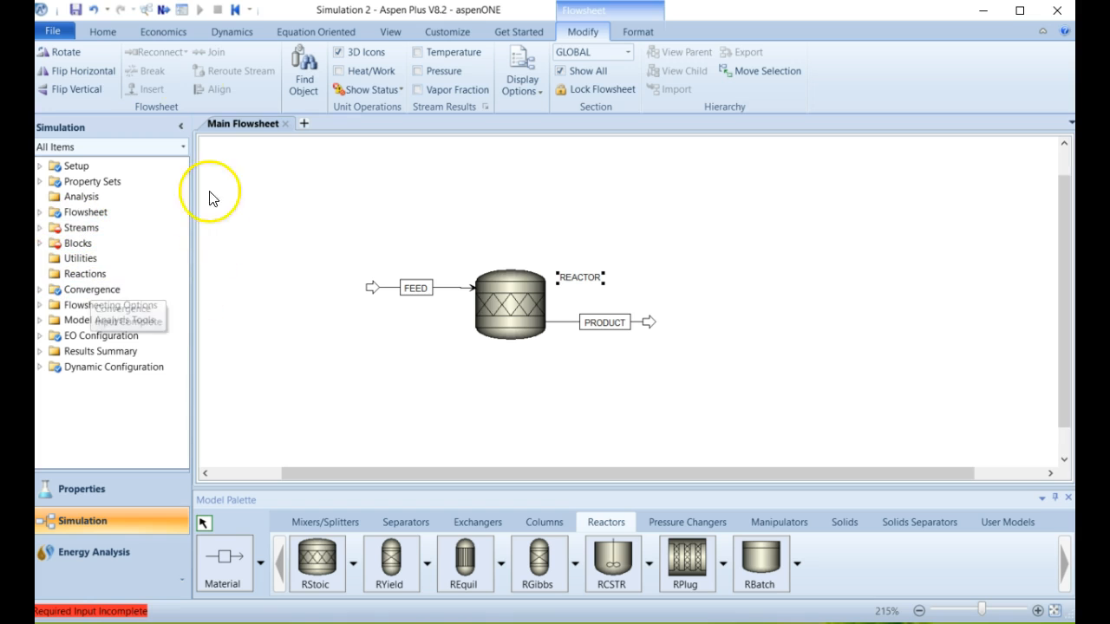
# Step: Open the FEED stream's input and set its temperature to 880 K and pressure to 1.378 bar
pyautogui.click(167, 10)
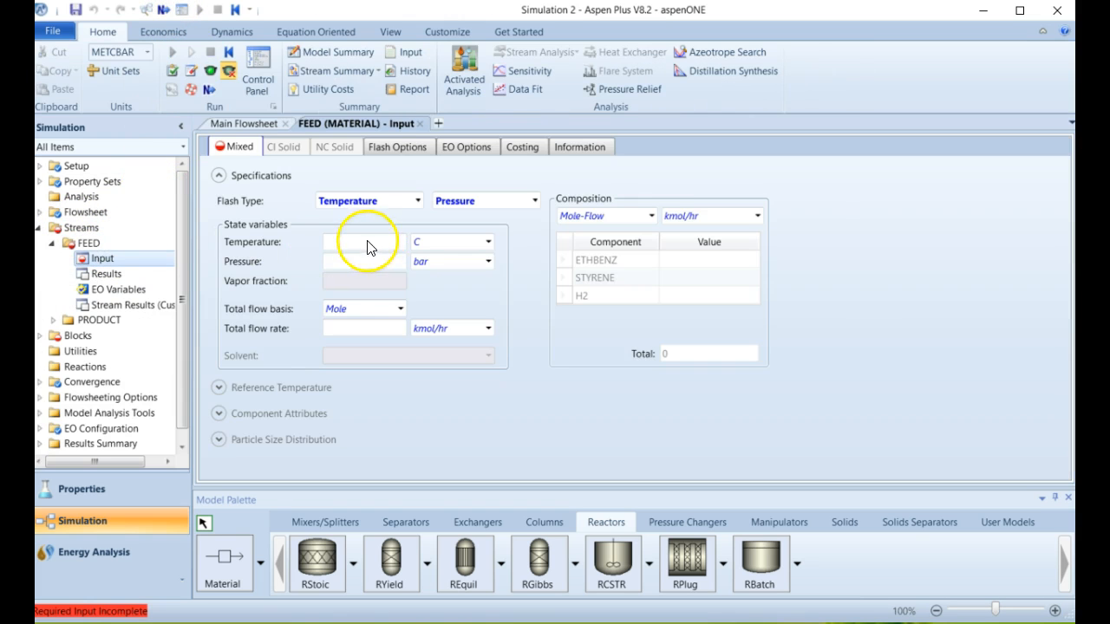
pyautogui.click(367, 247)
pyautogui.click(488, 242)
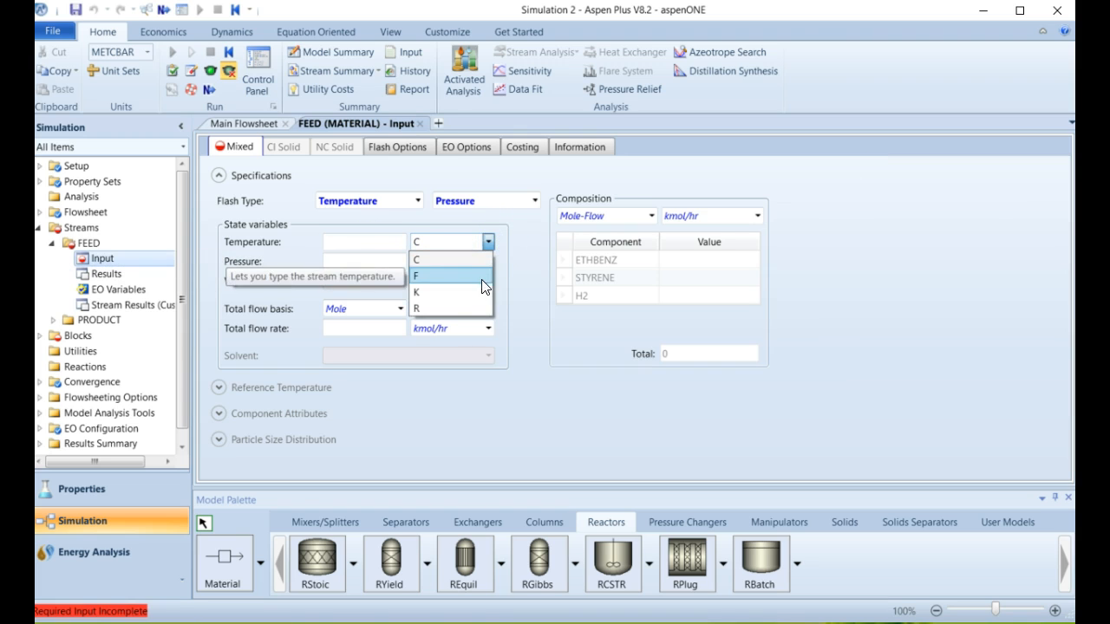
pyautogui.click(481, 292)
pyautogui.click(370, 245)
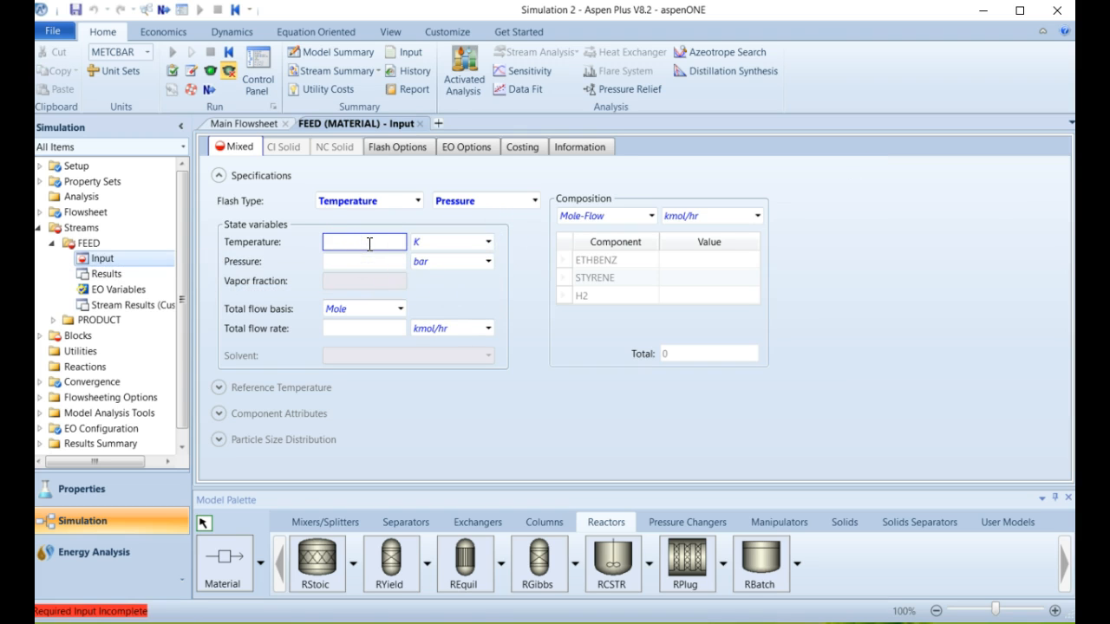
pyautogui.click(349, 264)
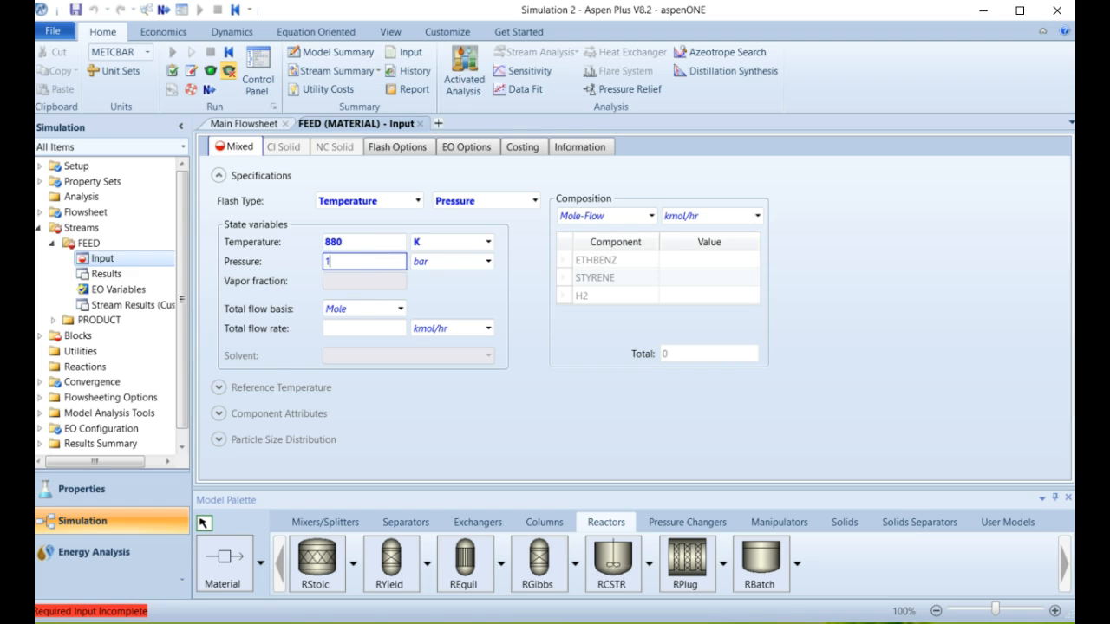
pyautogui.press('Return')
# Step: Set the FEED stream's total mole flow rate to 217 mol/sec
pyautogui.click(460, 329)
pyautogui.press('m')
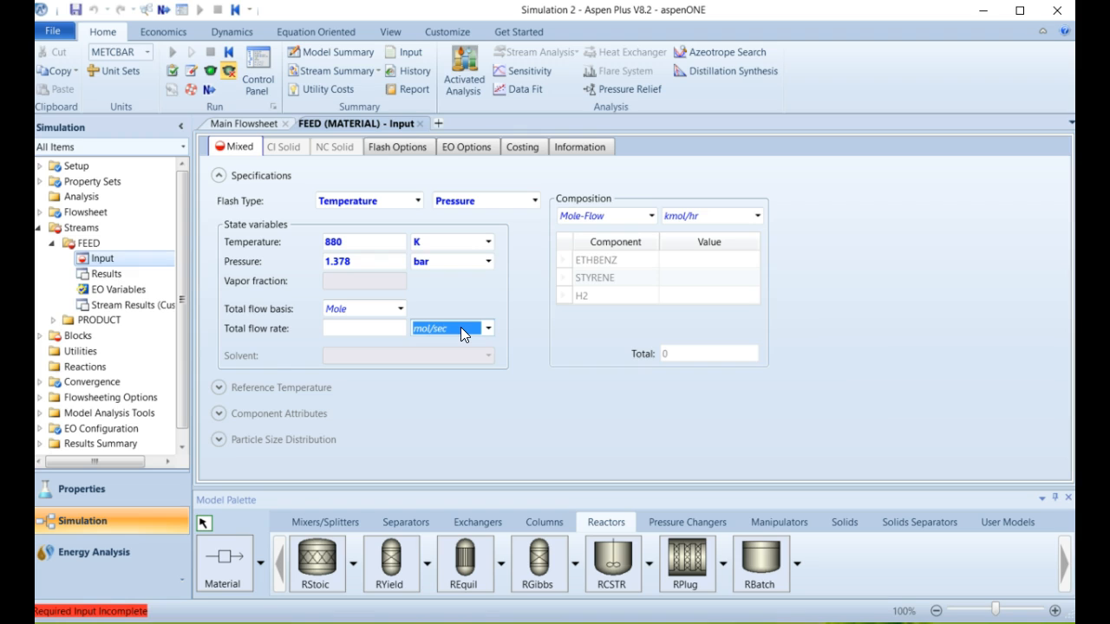
pyautogui.click(365, 328)
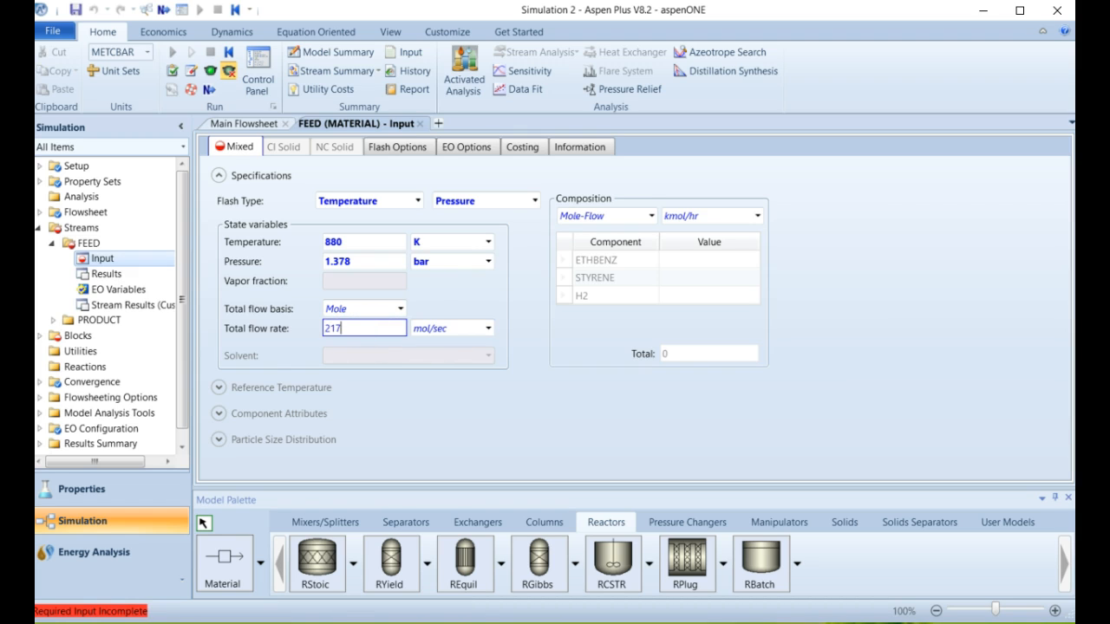
# Step: Specify the FEED composition as Mole-Frac with a value of 1 for ETHBENZ
pyautogui.click(652, 216)
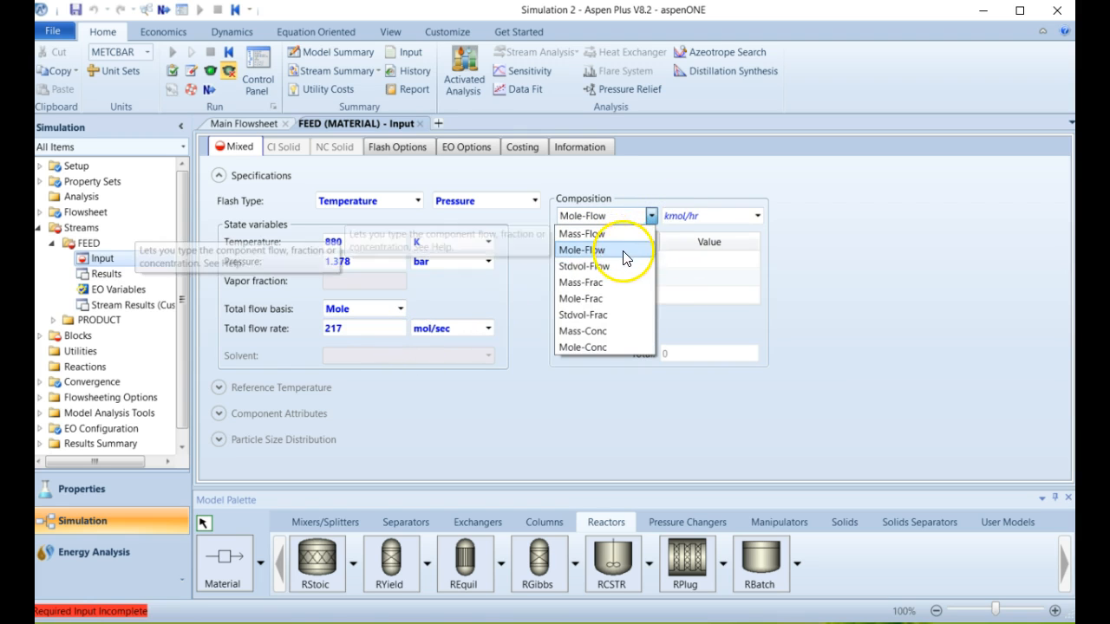
pyautogui.click(614, 298)
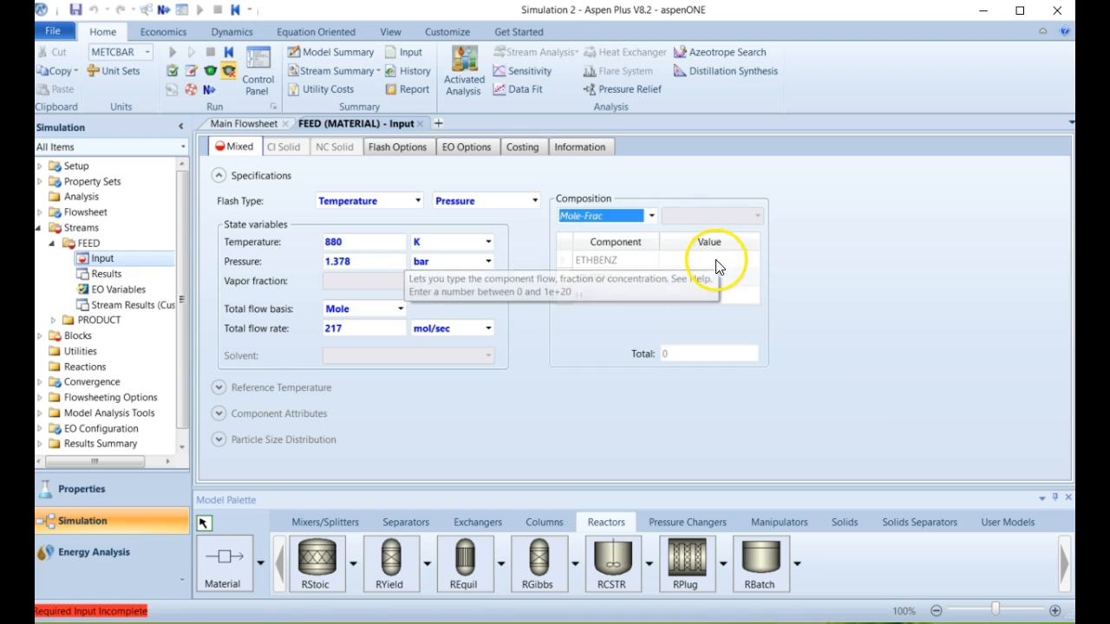
pyautogui.click(718, 261)
pyautogui.write('1')
pyautogui.click(811, 271)
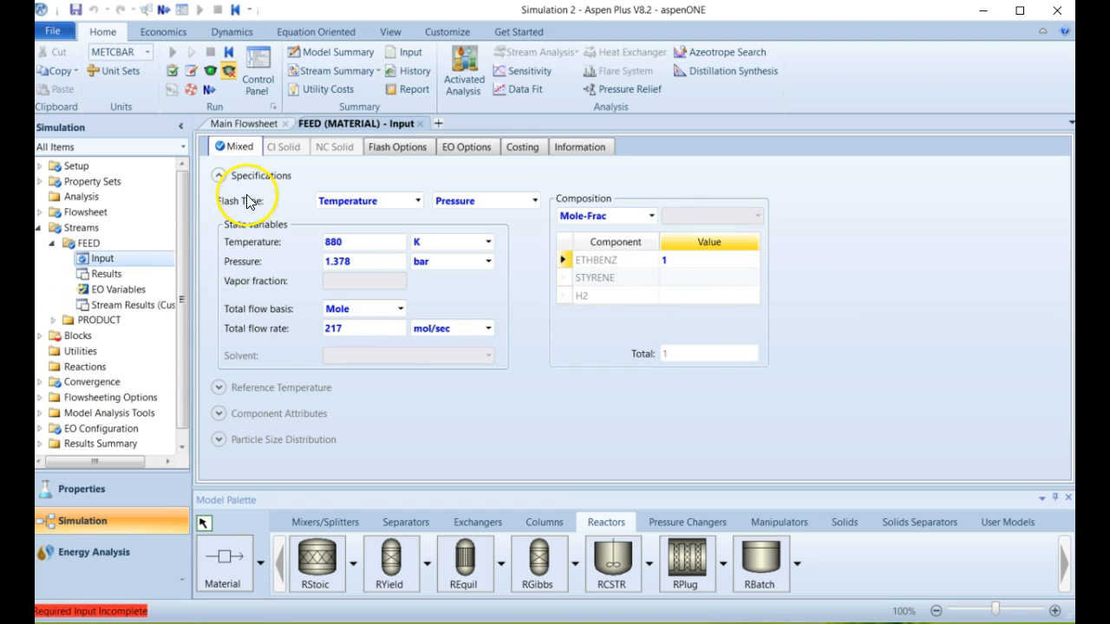
# Step: Open the REACTOR block's specifications and set its temperature to 250 C and pressure to 1.378 bar
pyautogui.click(75, 336)
pyautogui.click(40, 336)
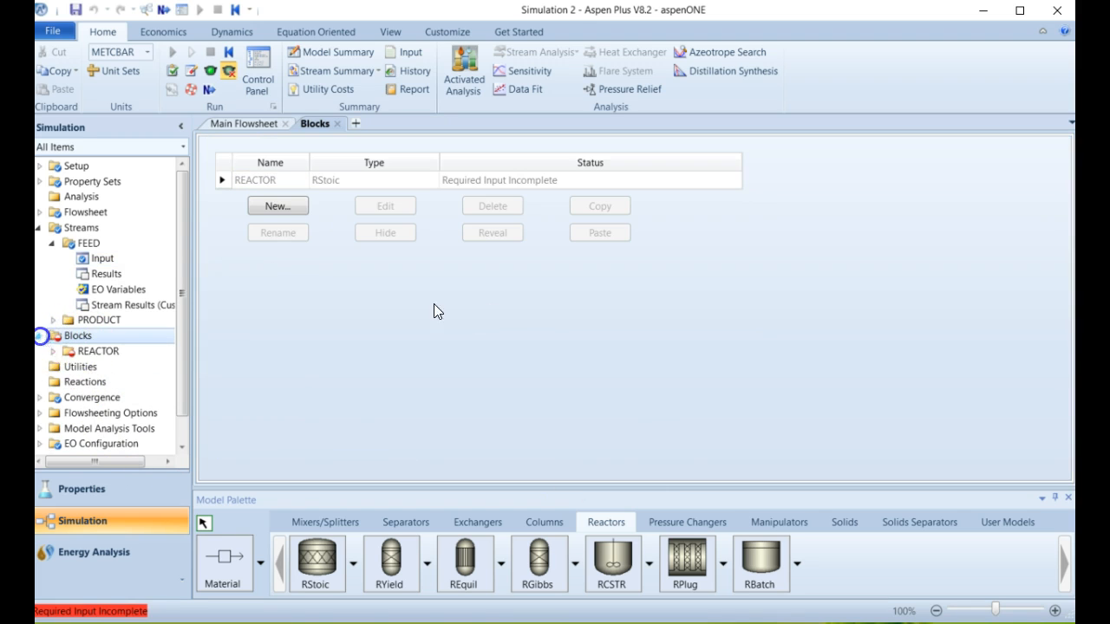
pyautogui.click(98, 351)
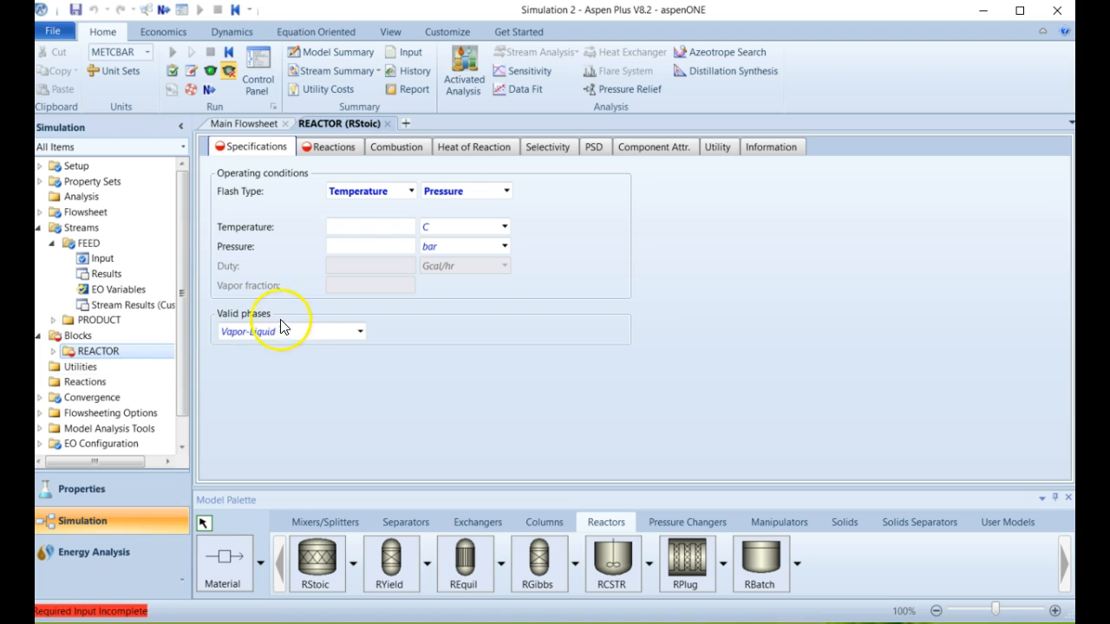
pyautogui.click(379, 226)
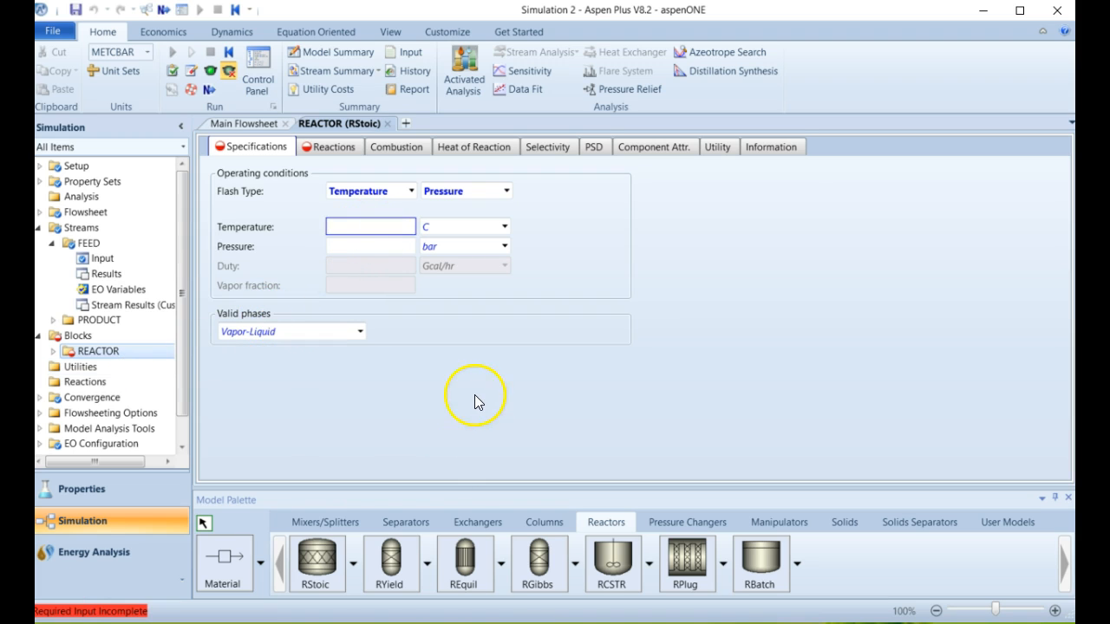
pyautogui.write('250')
pyautogui.click(503, 351)
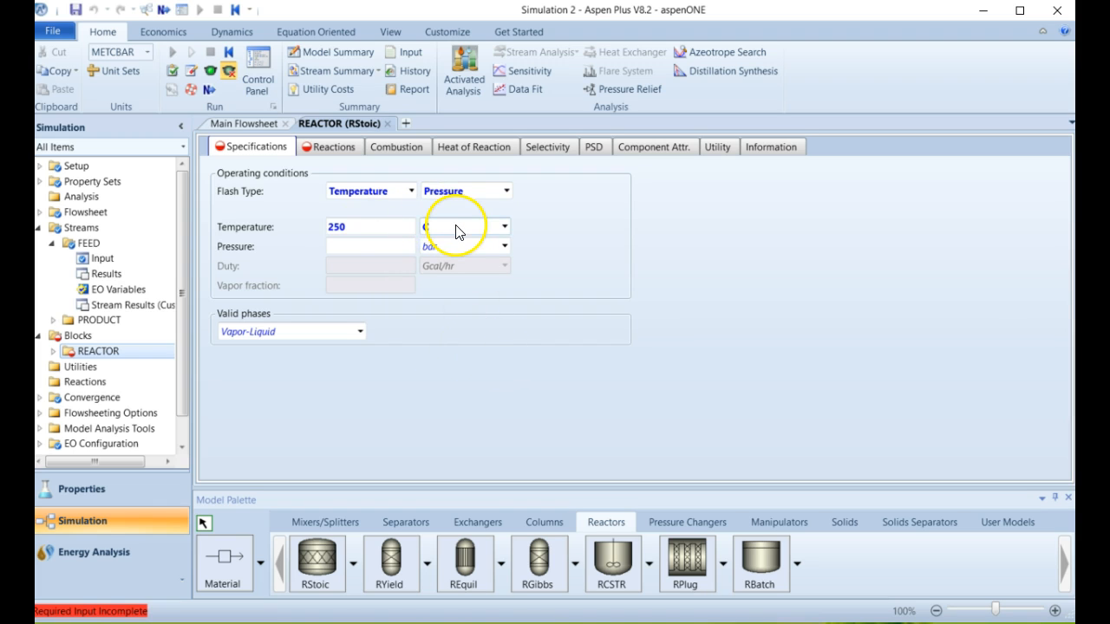
pyautogui.click(364, 249)
pyautogui.write('1.378')
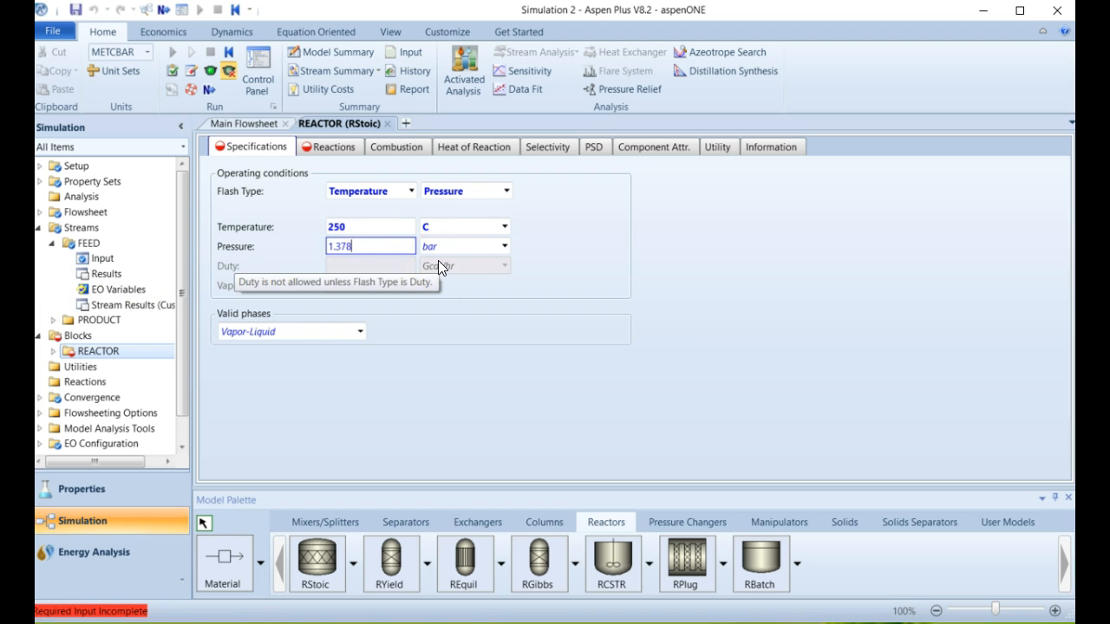
pyautogui.click(560, 365)
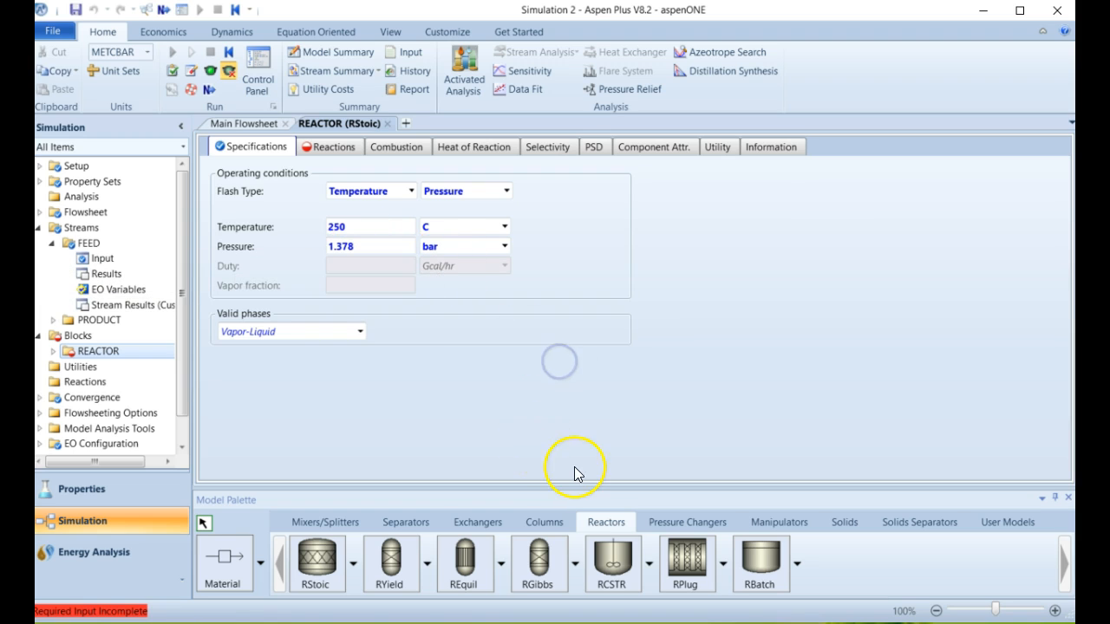
# Step: Create a new reaction for the REACTOR block and open its stoichiometry for editing
pyautogui.click(331, 147)
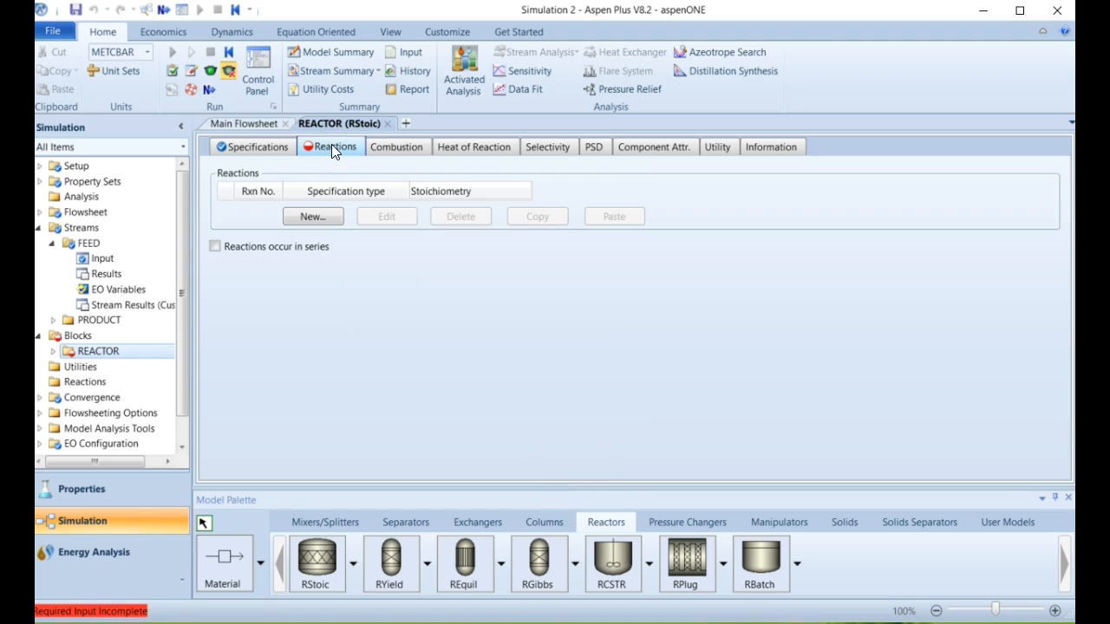
pyautogui.click(248, 145)
pyautogui.click(310, 153)
pyautogui.click(310, 219)
pyautogui.click(327, 225)
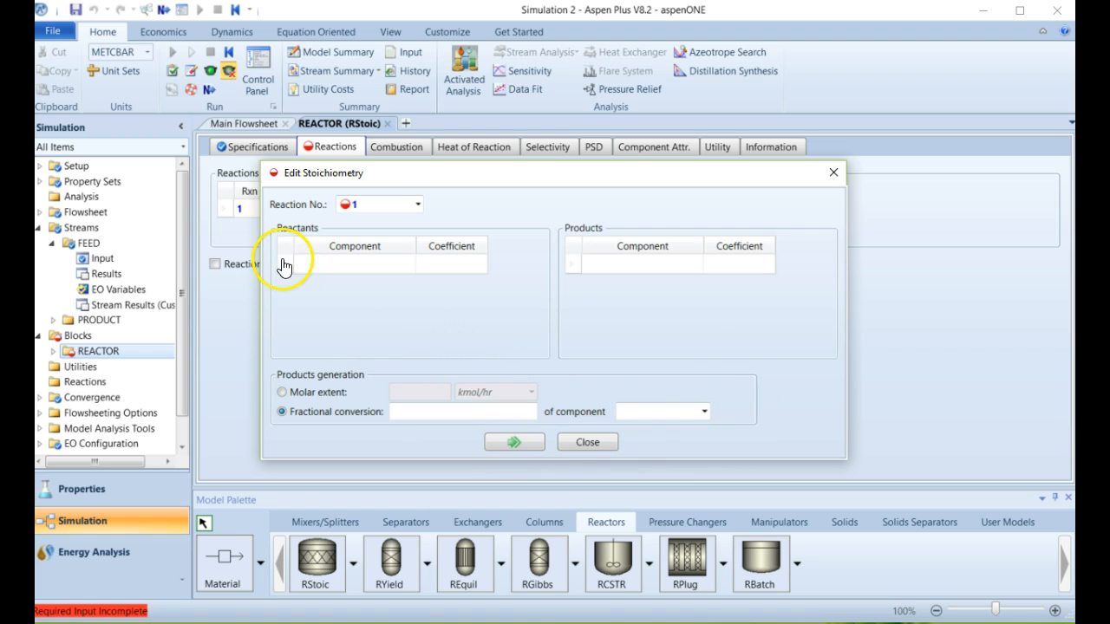
# Step: Choose ETHBENZ as the reactant and STYRENE and H2 as the products of reaction 1
pyautogui.click(335, 265)
pyautogui.click(409, 265)
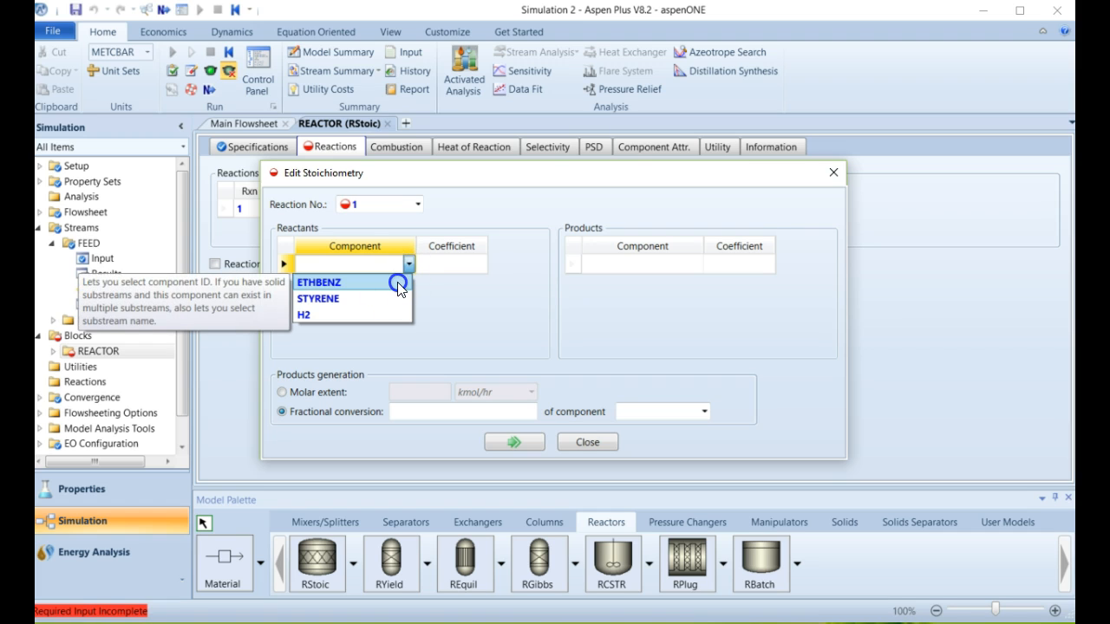
pyautogui.click(398, 286)
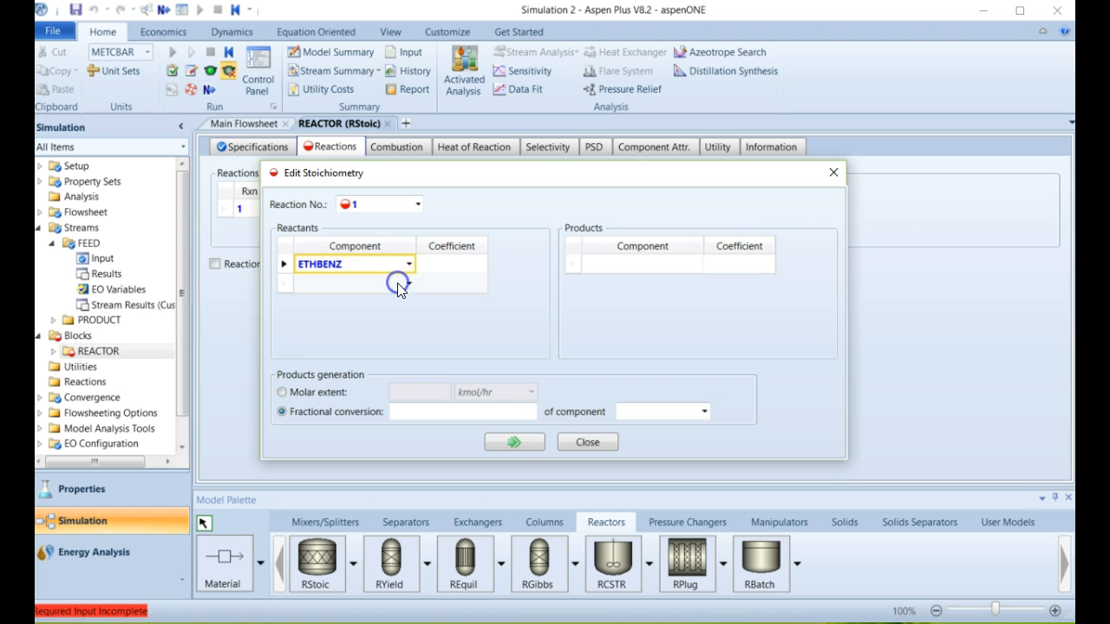
pyautogui.click(697, 266)
pyautogui.click(685, 297)
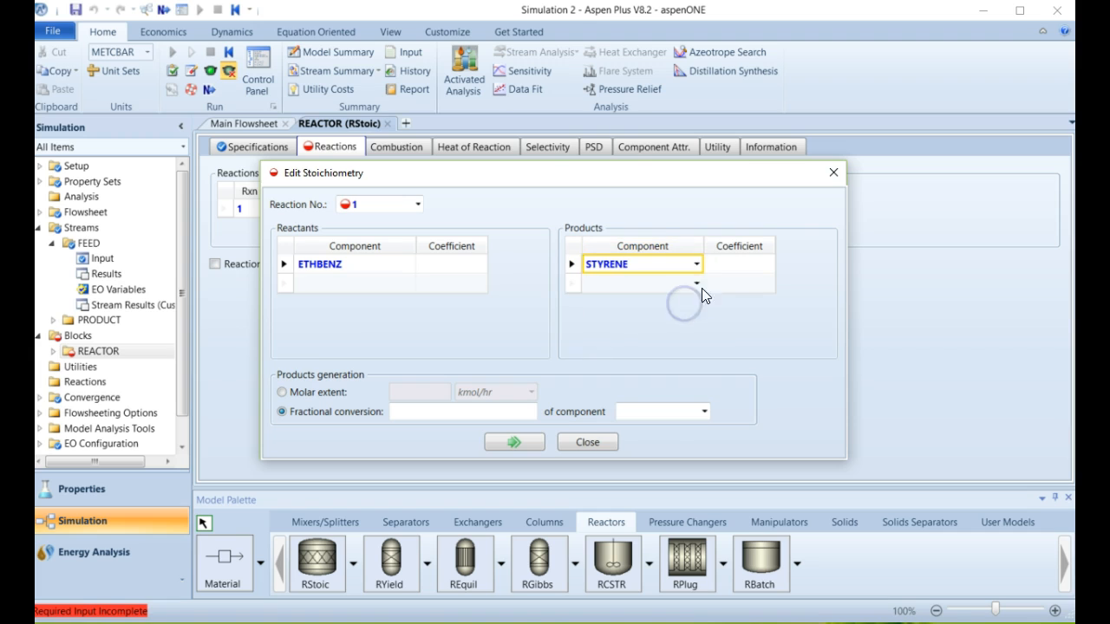
pyautogui.click(696, 283)
pyautogui.click(673, 328)
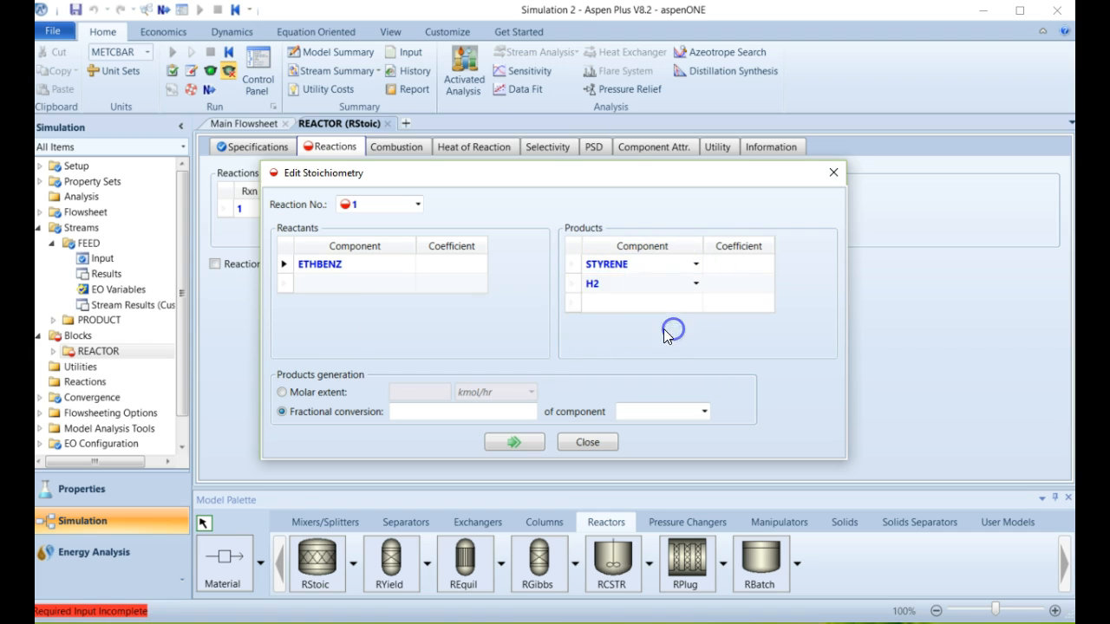
# Step: Set the stoichiometric coefficient of reactant ETHBENZ to -1
pyautogui.click(451, 270)
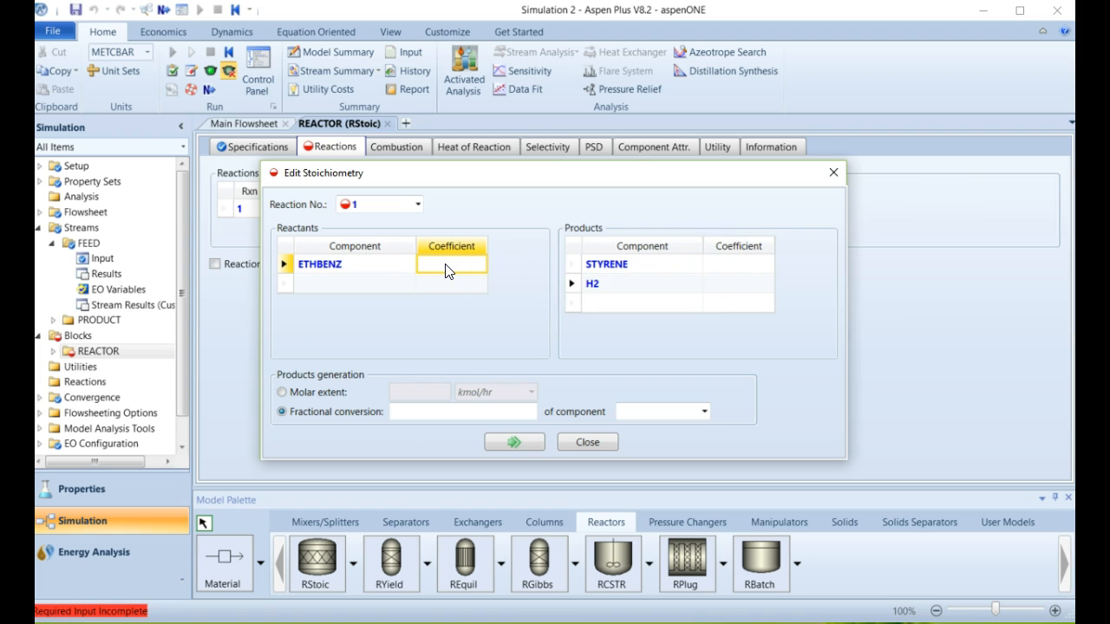
pyautogui.write('-1')
pyautogui.click(483, 307)
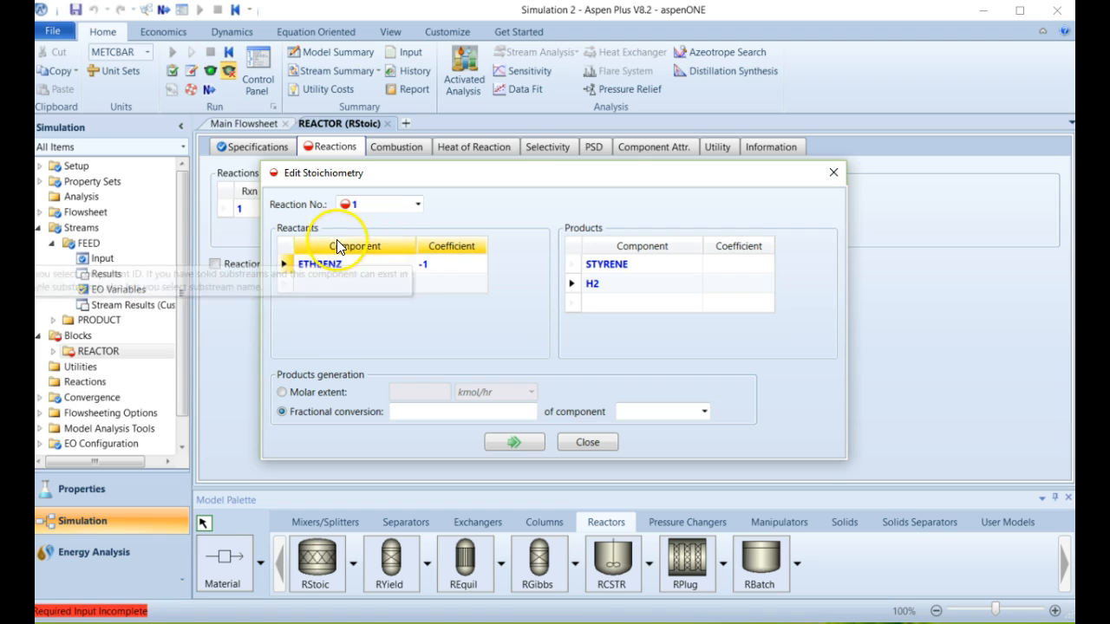
# Step: Set the stoichiometric coefficients of the products STYRENE and H2 to 1 each
pyautogui.click(725, 267)
pyautogui.write('1')
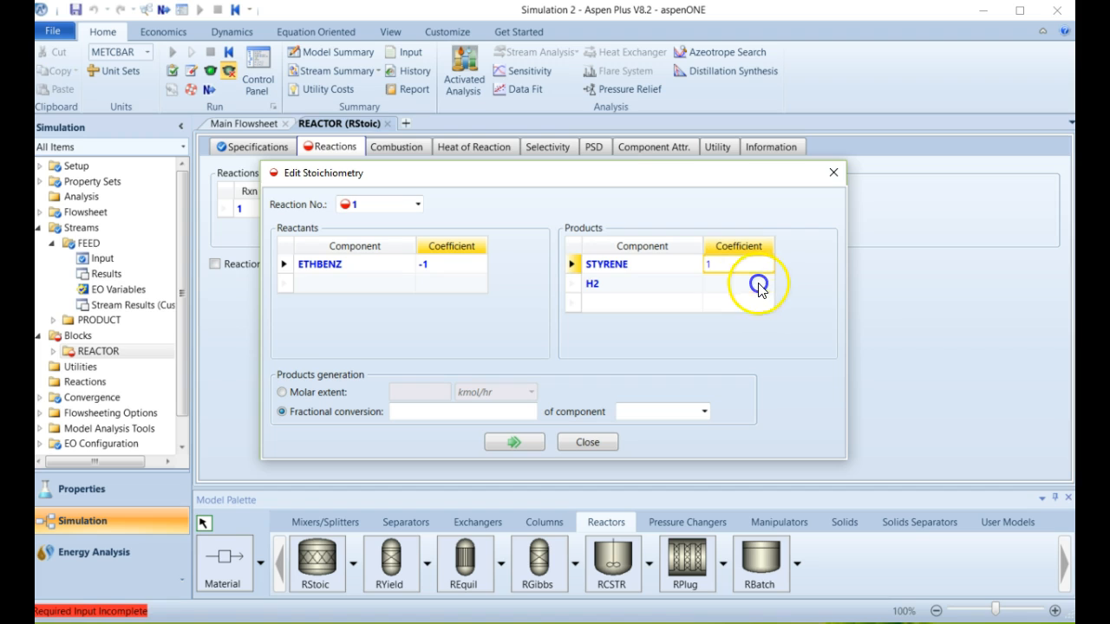
pyautogui.click(756, 284)
pyautogui.write('1')
pyautogui.click(809, 351)
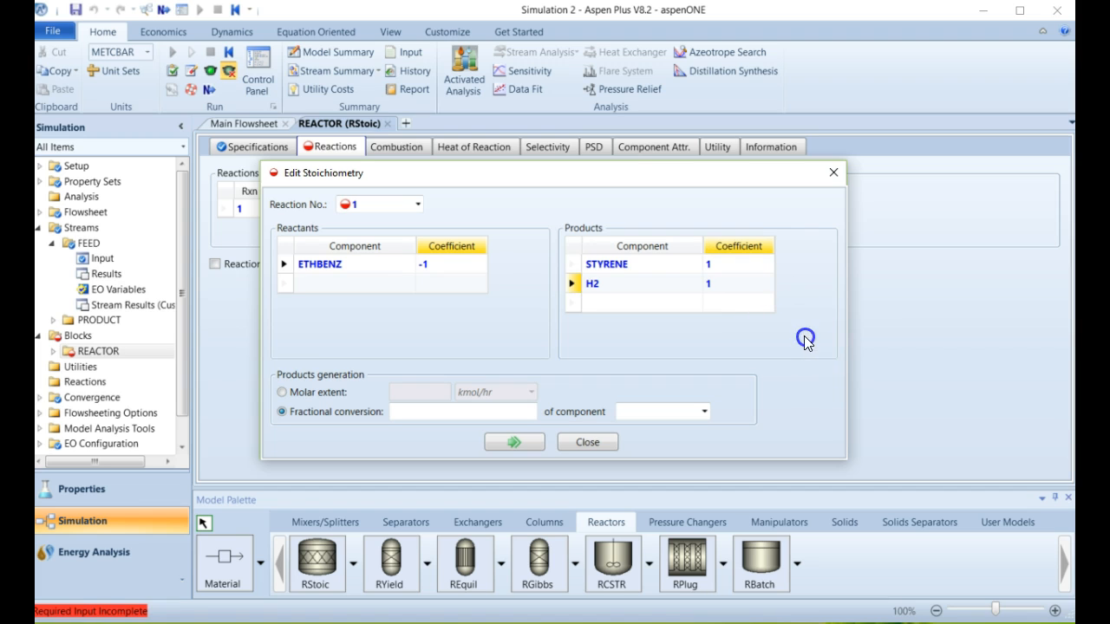
# Step: Specify a fractional conversion of 0.8 for component ETHBENZ in reaction 1 and close the stoichiometry editor
pyautogui.click(448, 415)
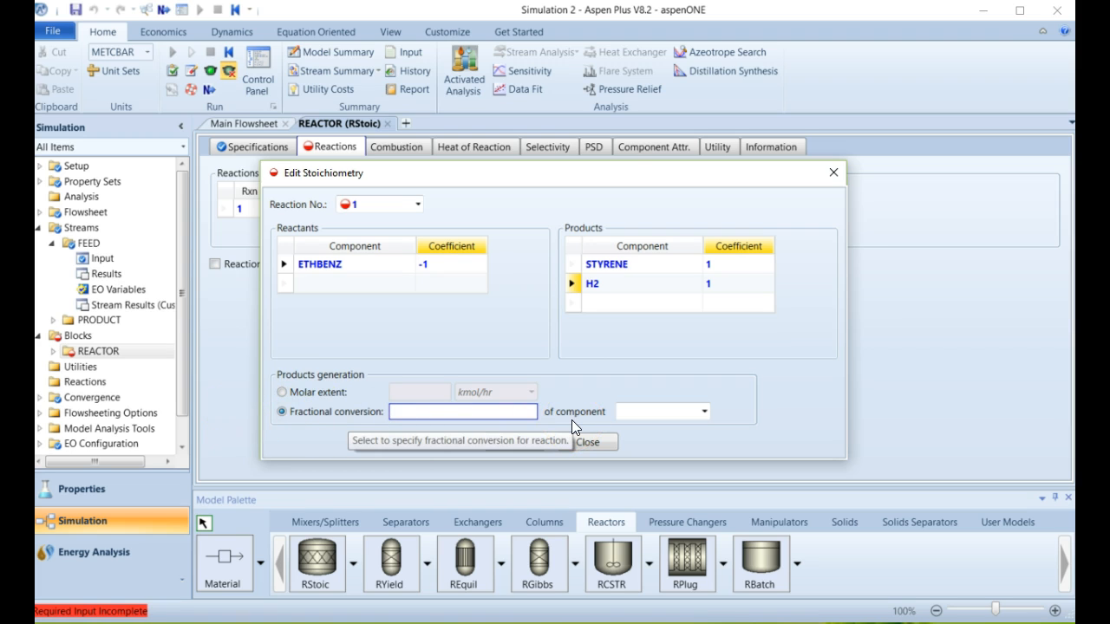
pyautogui.write('0.8')
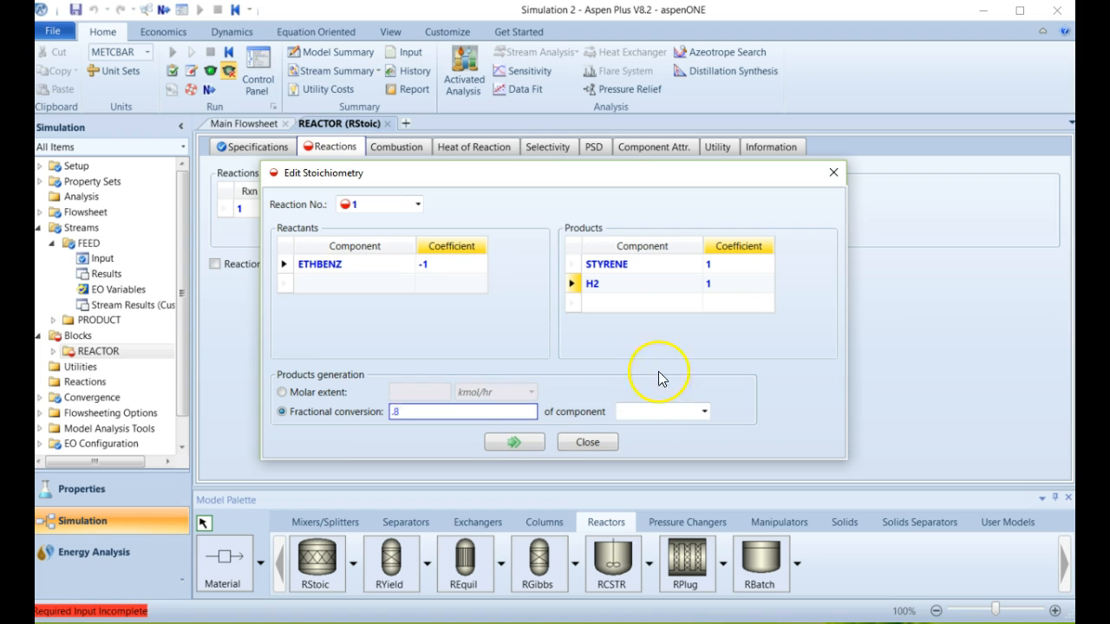
pyautogui.click(694, 412)
pyautogui.click(704, 413)
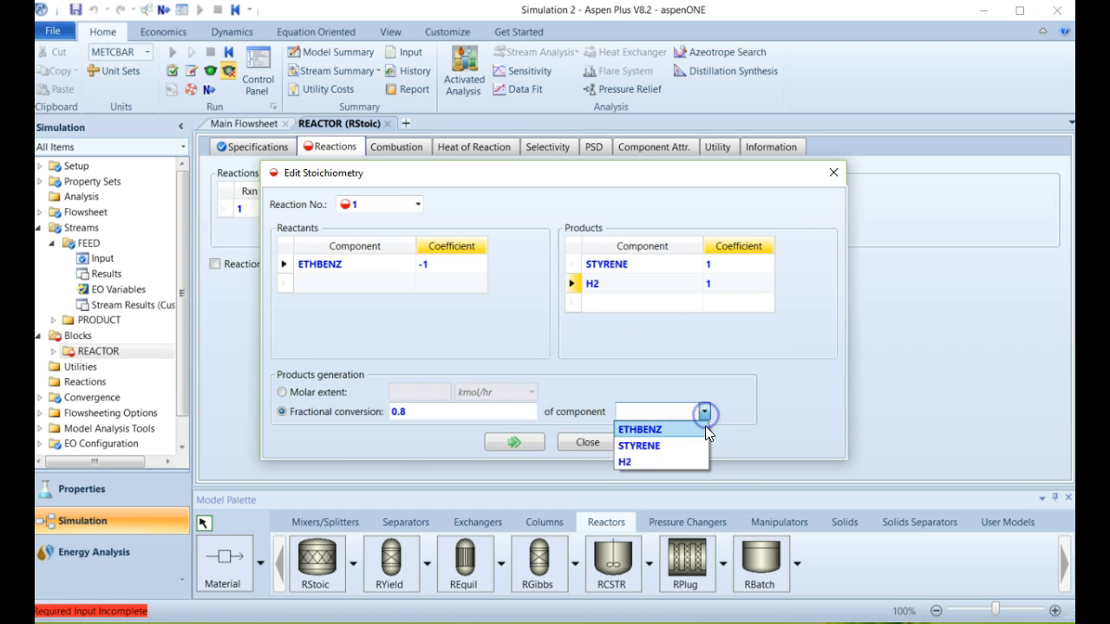
pyautogui.click(702, 427)
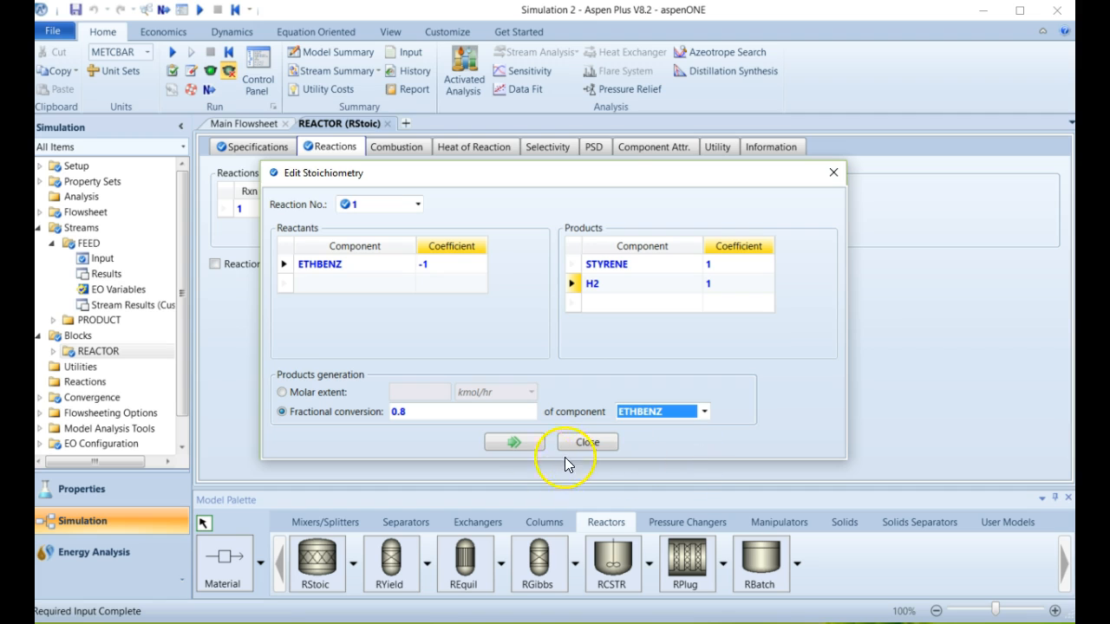
pyautogui.click(586, 443)
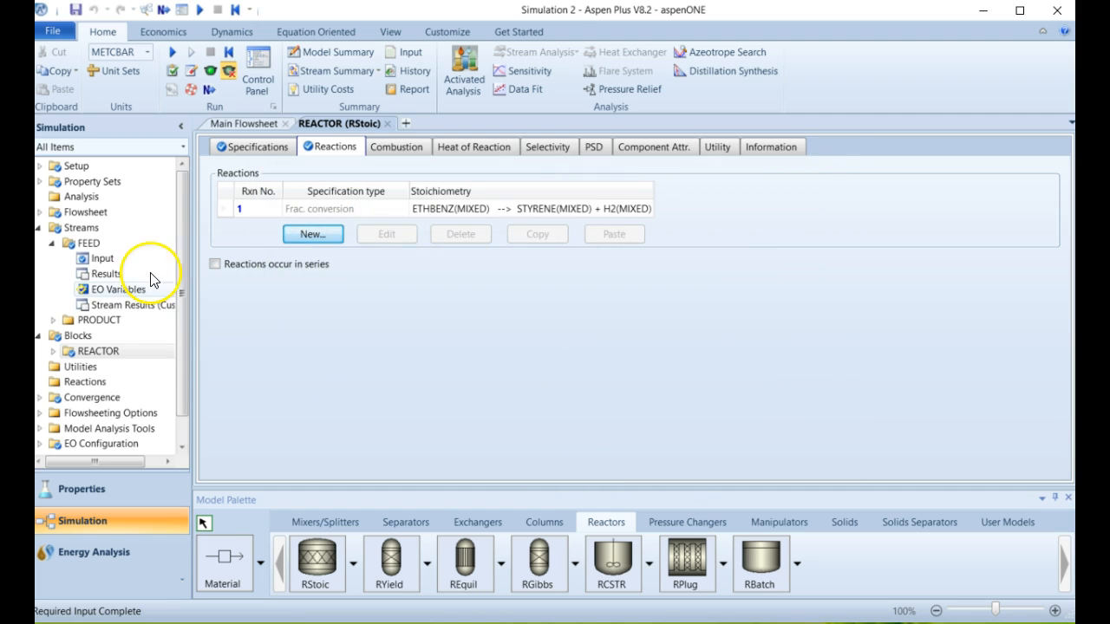
# Step: Run the simulation and open the stream results in the results summary
pyautogui.click(163, 9)
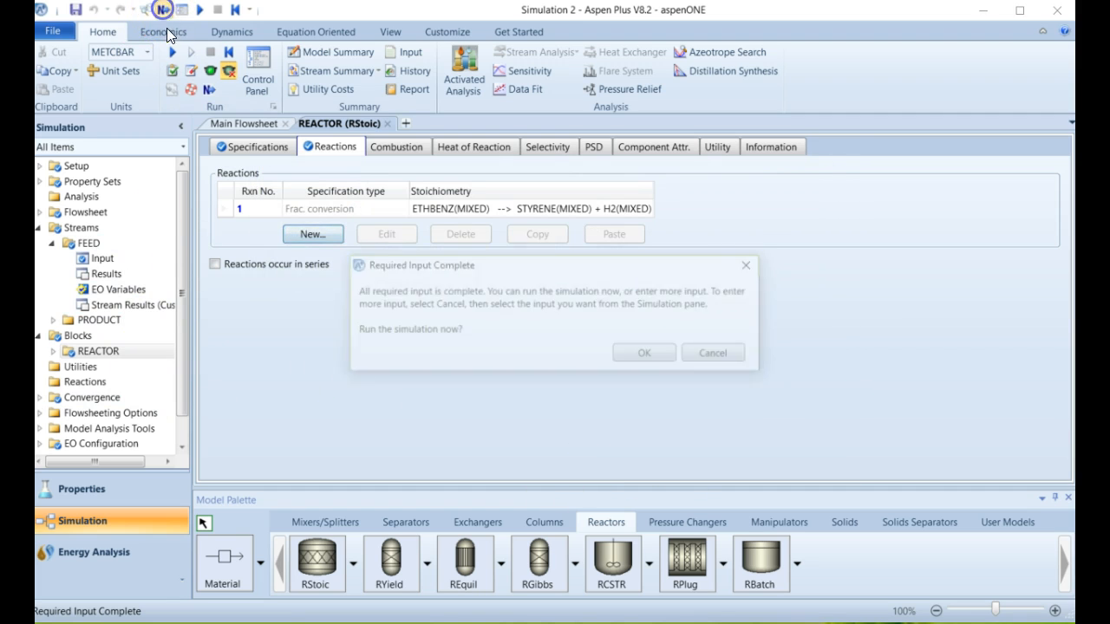
pyautogui.click(662, 353)
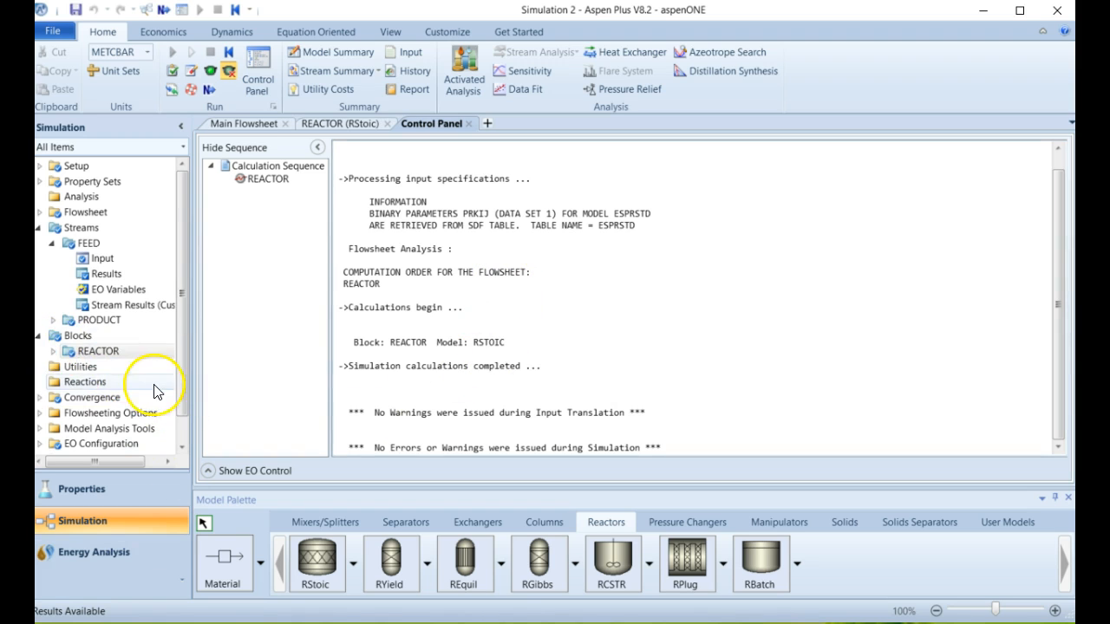
pyautogui.scroll(-2, 186, 440)
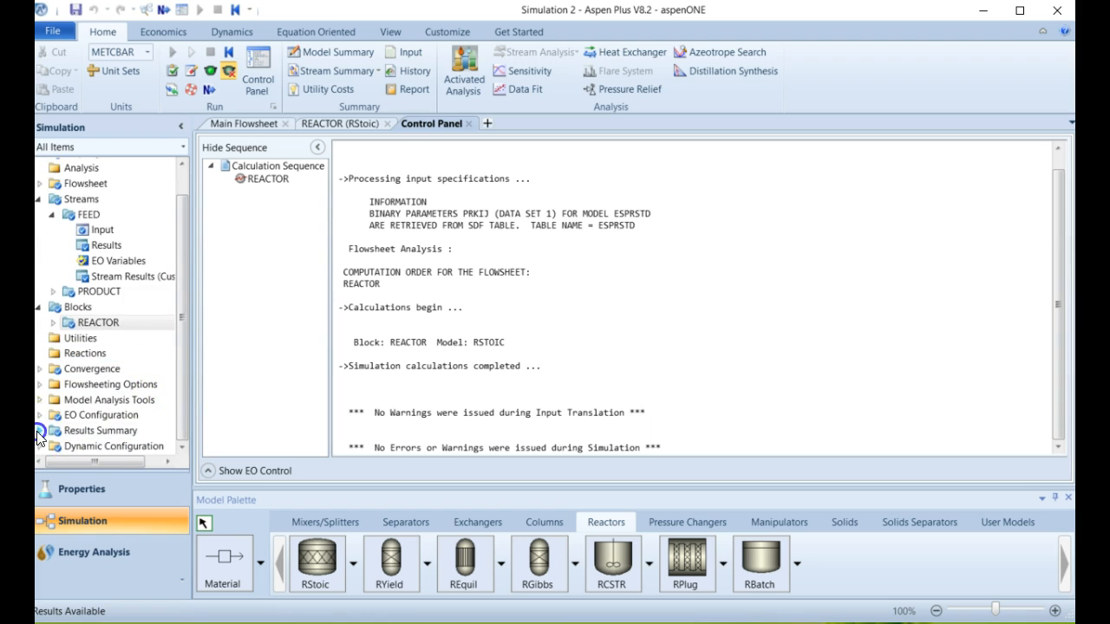
pyautogui.click(39, 431)
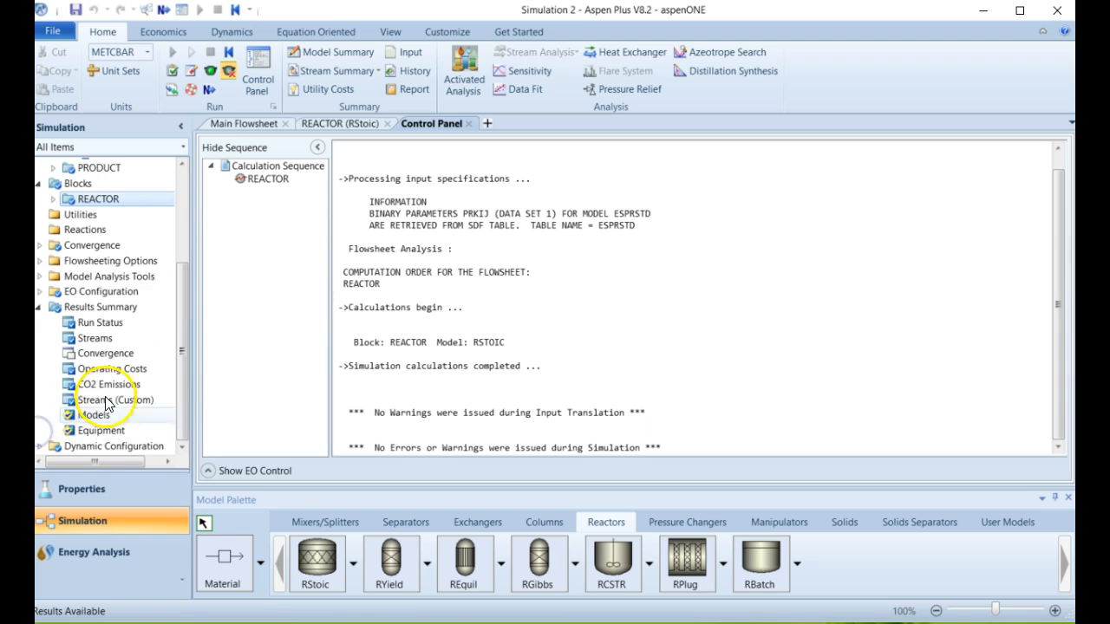
pyautogui.click(101, 342)
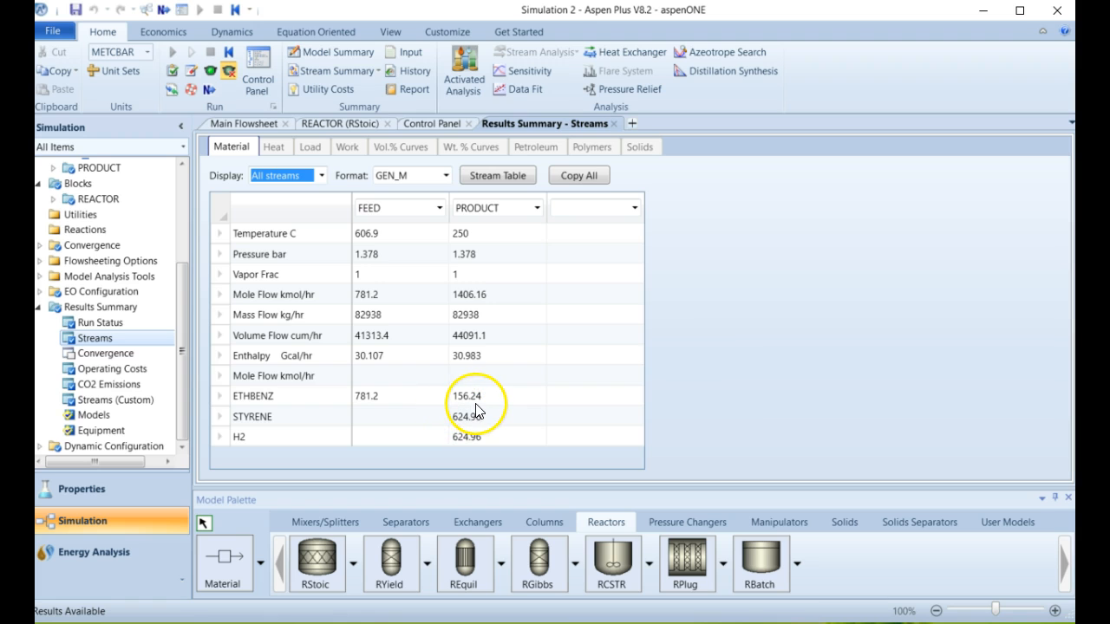
# Step: Add the mole and mass fraction bases to the stream report in the setup's report options
pyautogui.click(186, 246)
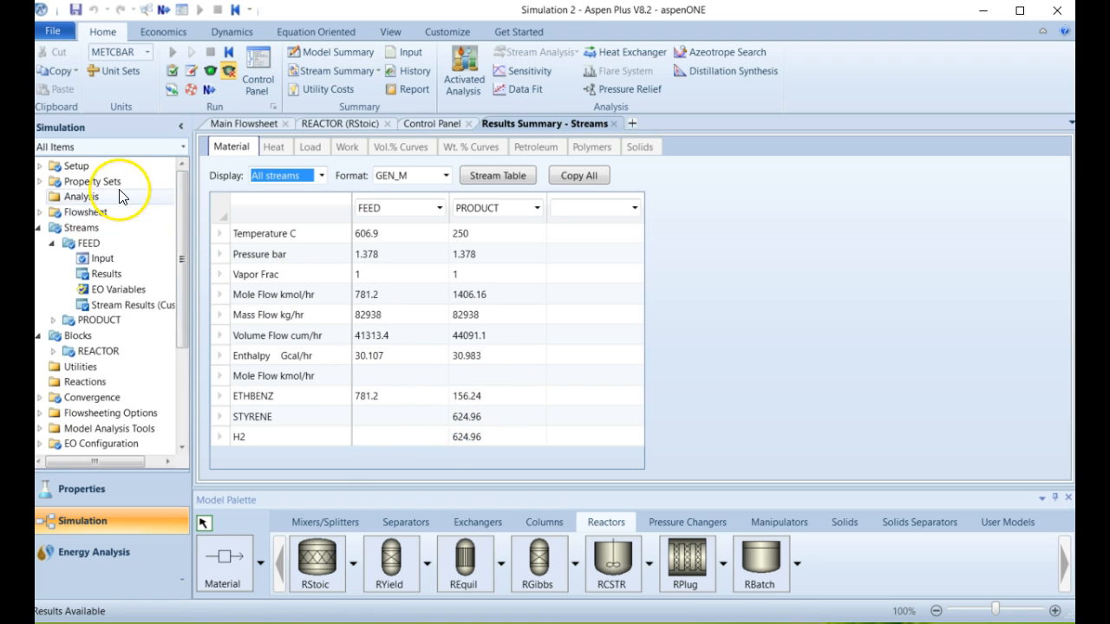
pyautogui.click(59, 170)
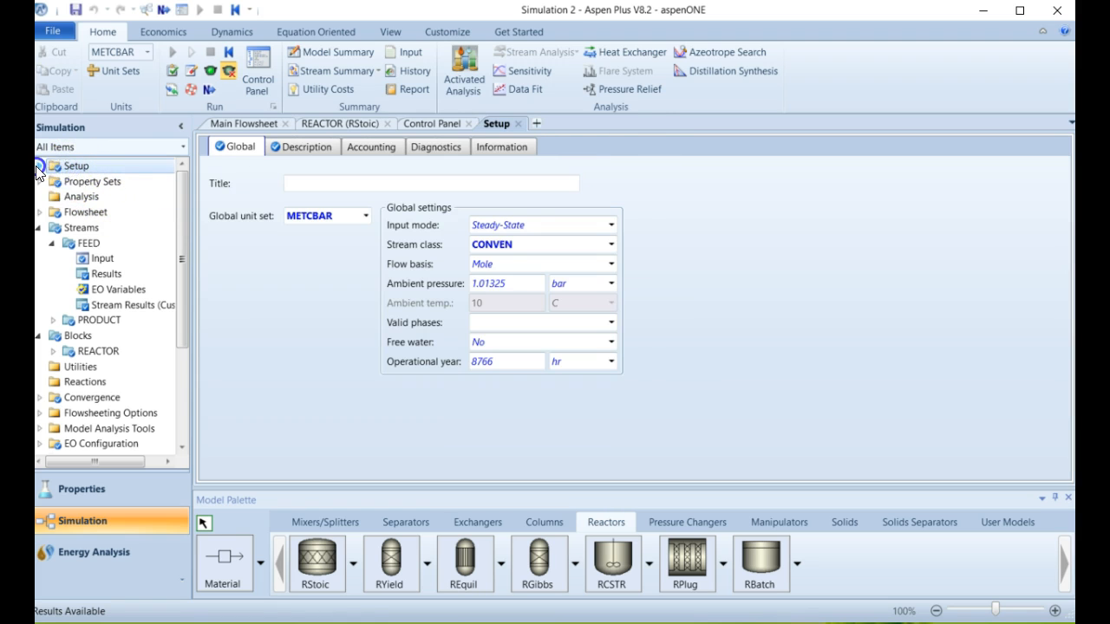
pyautogui.click(39, 166)
pyautogui.click(86, 338)
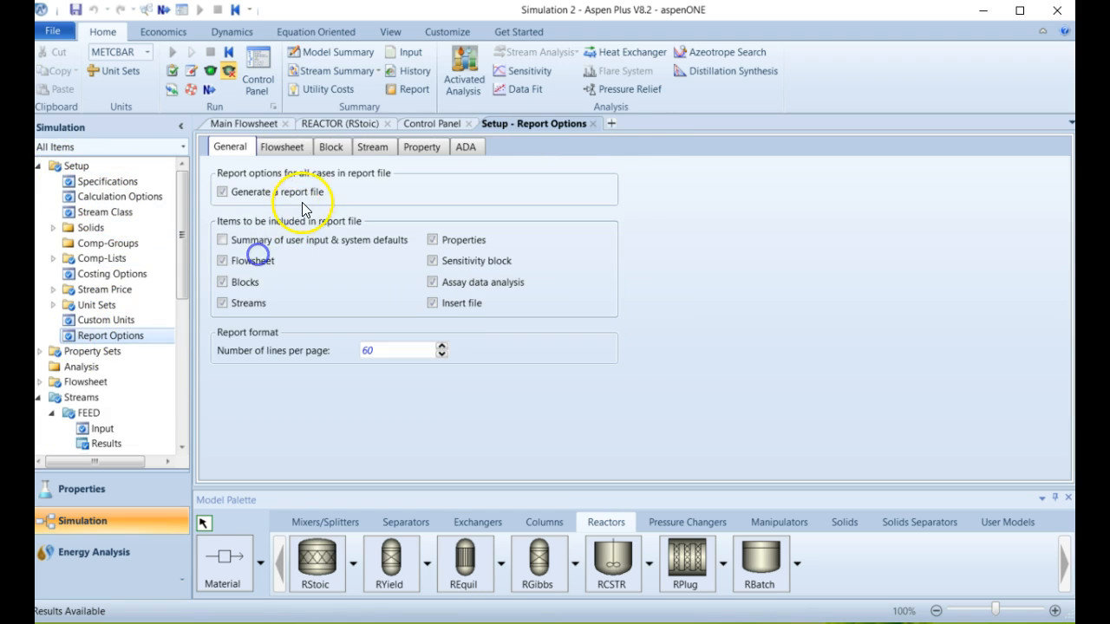
pyautogui.click(332, 148)
pyautogui.click(377, 152)
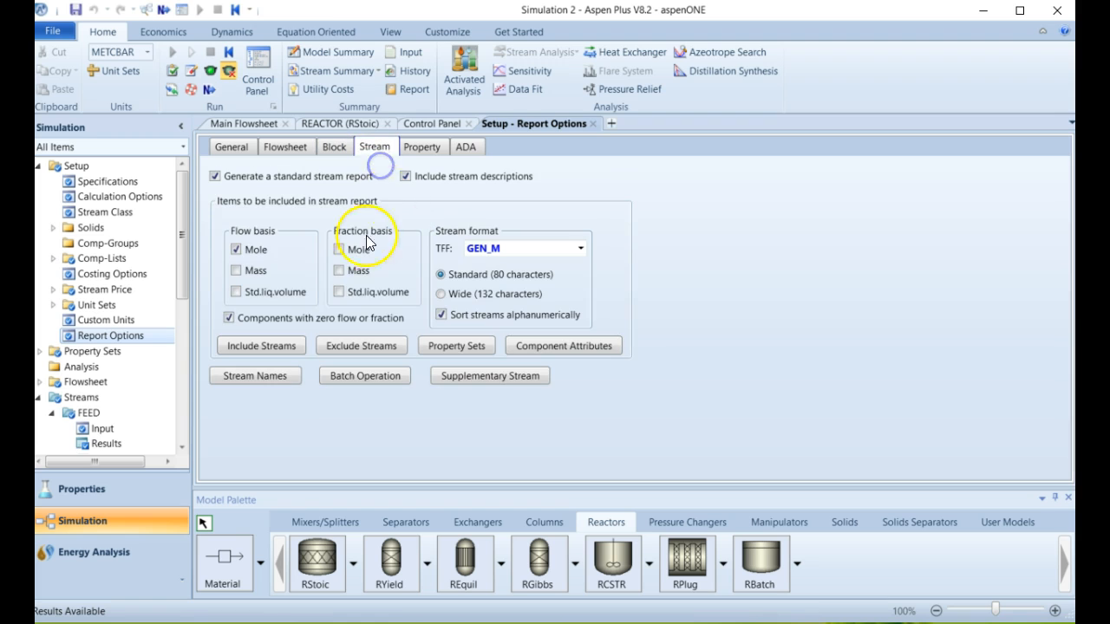
pyautogui.click(338, 249)
pyautogui.click(339, 271)
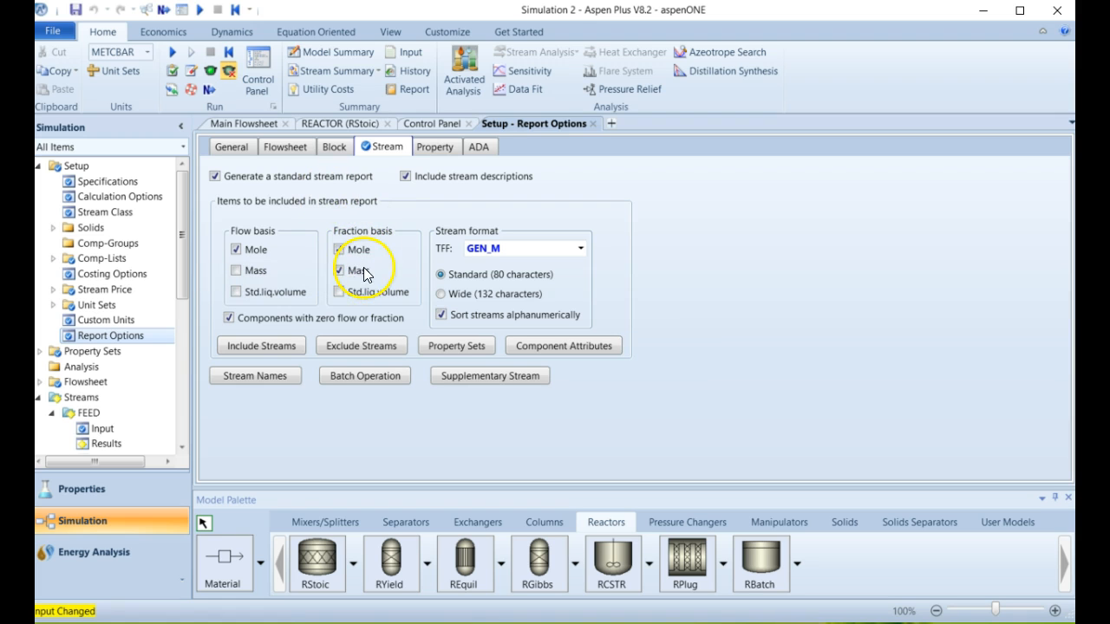
# Step: Rerun the simulation and review the mass fractions, mole flows and mole fractions of FEED and PRODUCT in the stream results
pyautogui.click(198, 10)
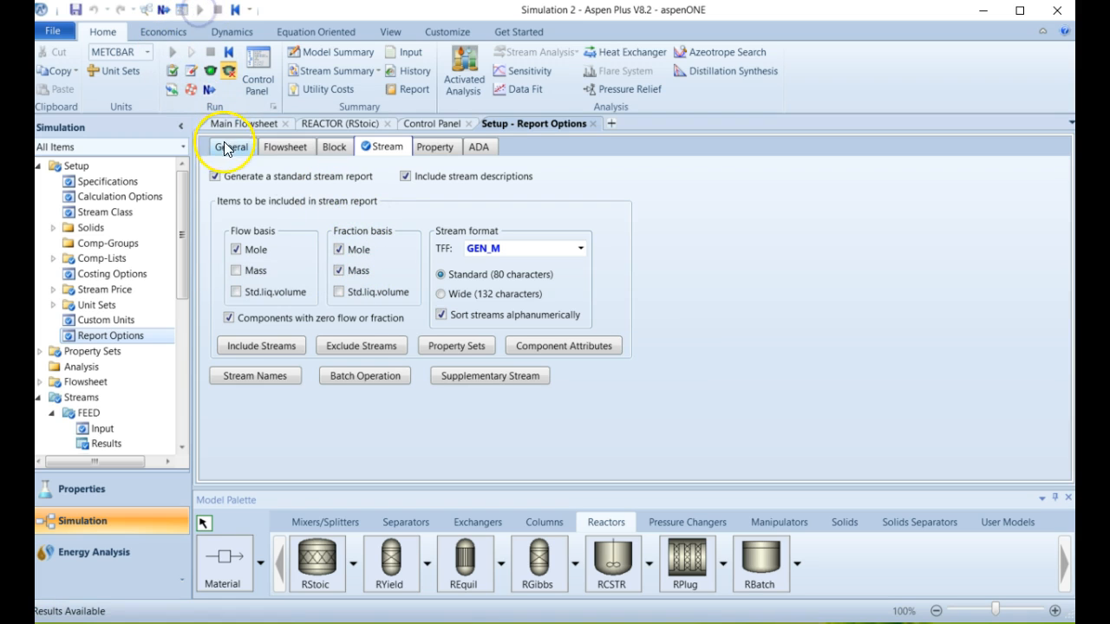
pyautogui.click(180, 387)
pyautogui.click(96, 364)
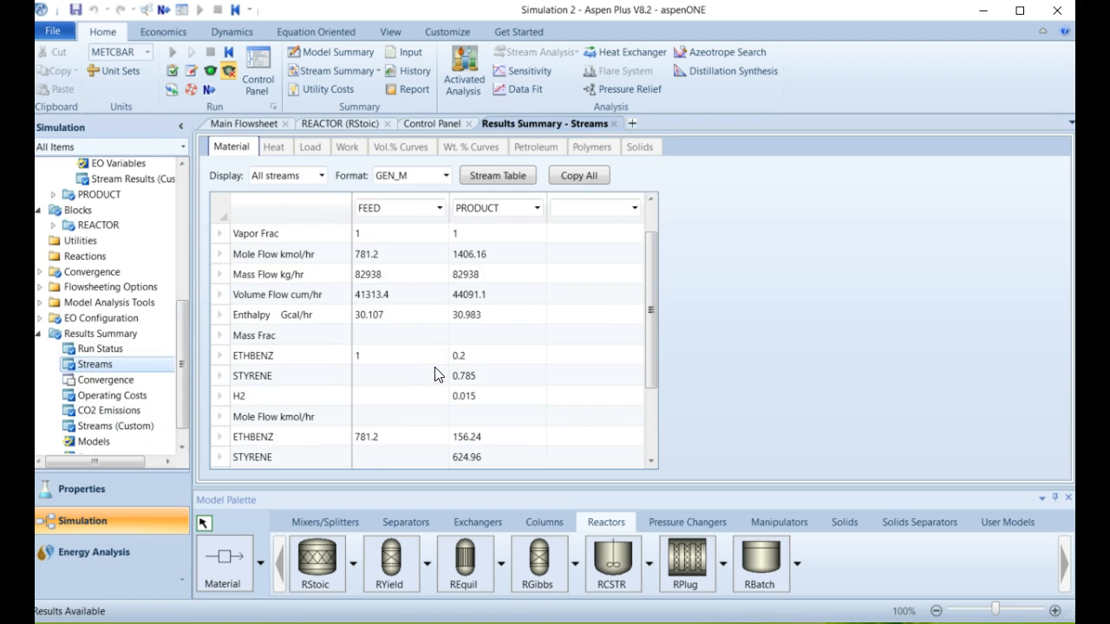
pyautogui.scroll(-1, 435, 374)
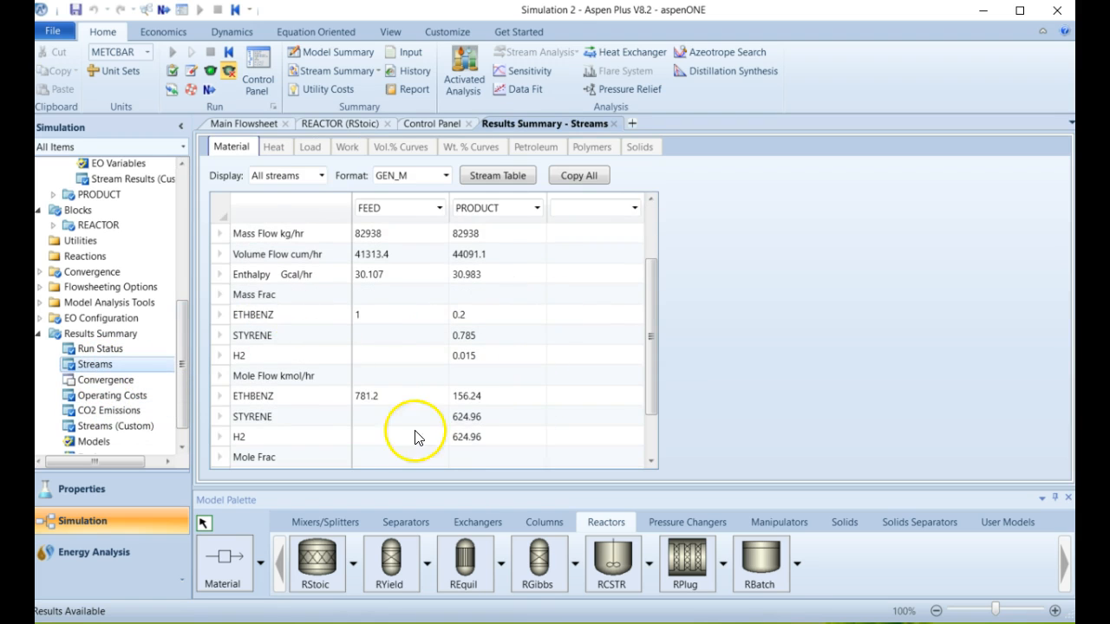
pyautogui.scroll(-1, 429, 392)
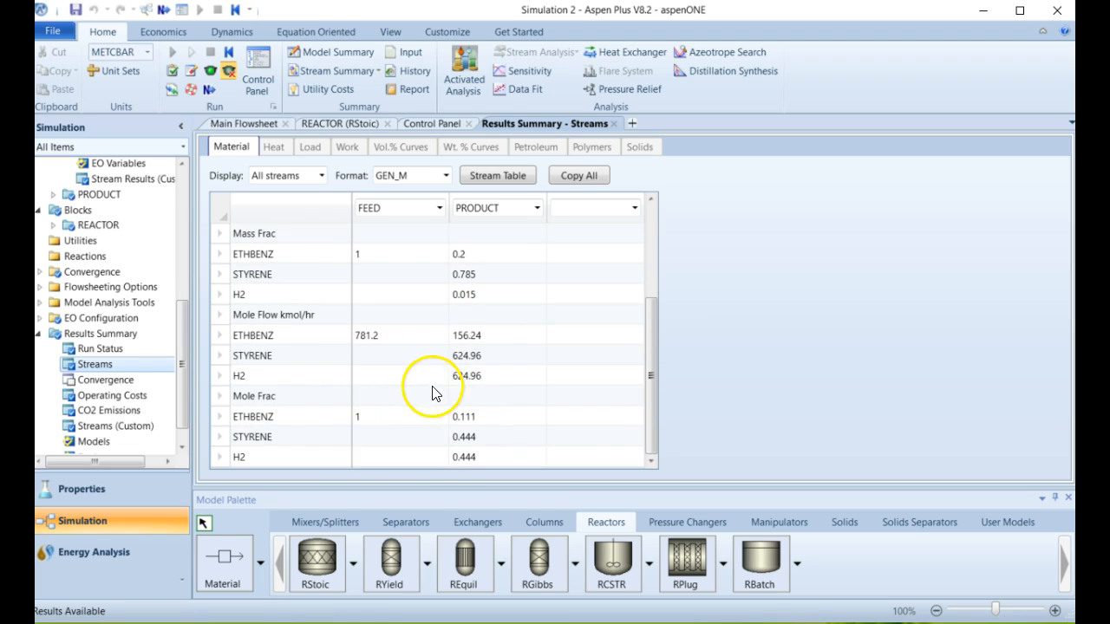
pyautogui.scroll(2, 484, 445)
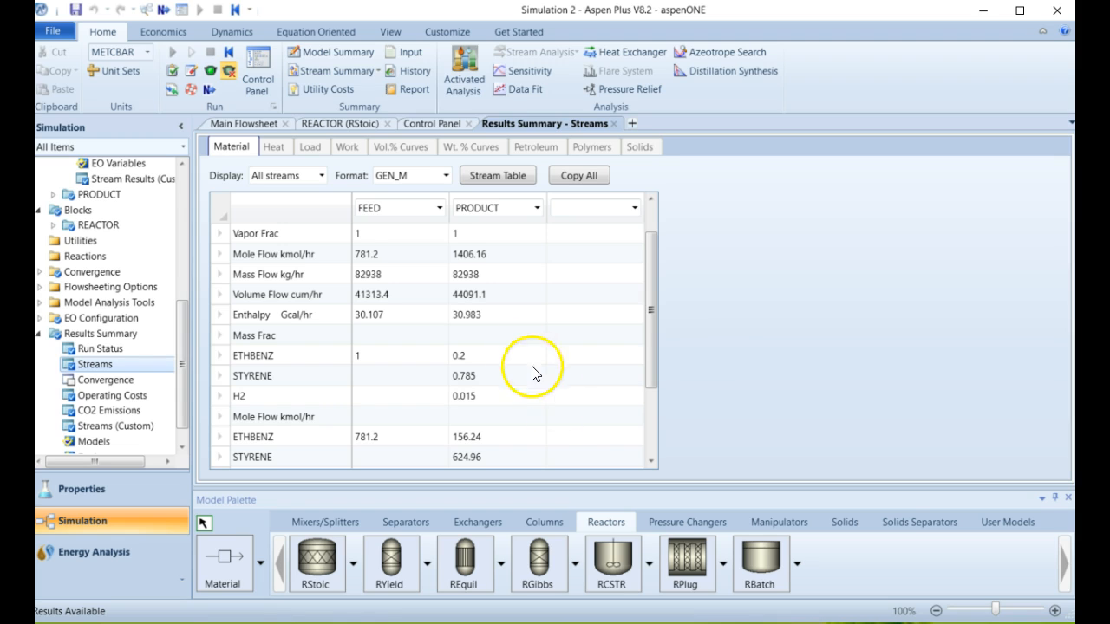
pyautogui.scroll(-1, 541, 427)
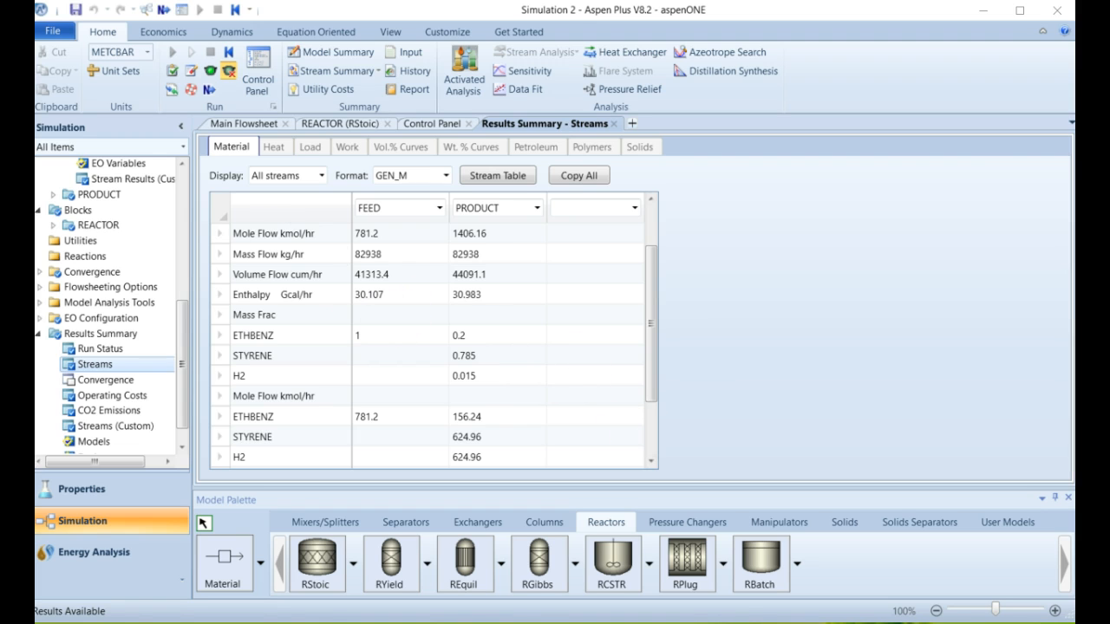
# Step: Switch to Calculator and divide the ETHBENZ product flow 156.24 by the feed flow 781.2 to check the conversion
pyautogui.click(52, 590)
pyautogui.moveTo(674, 188); pyautogui.dragTo(780, 73)
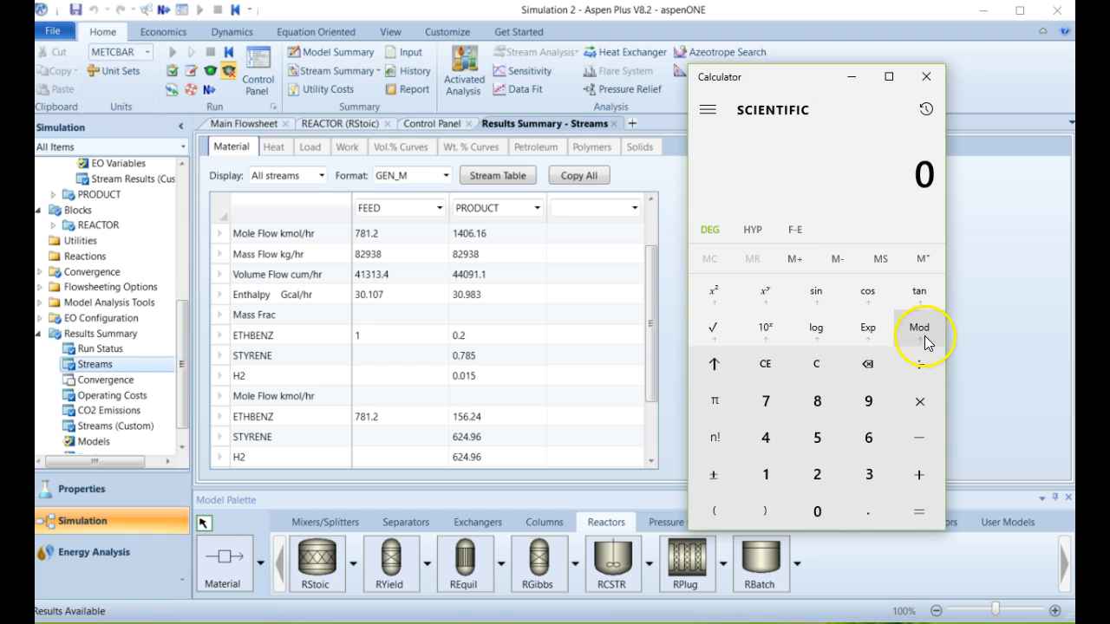
pyautogui.write('156.24')
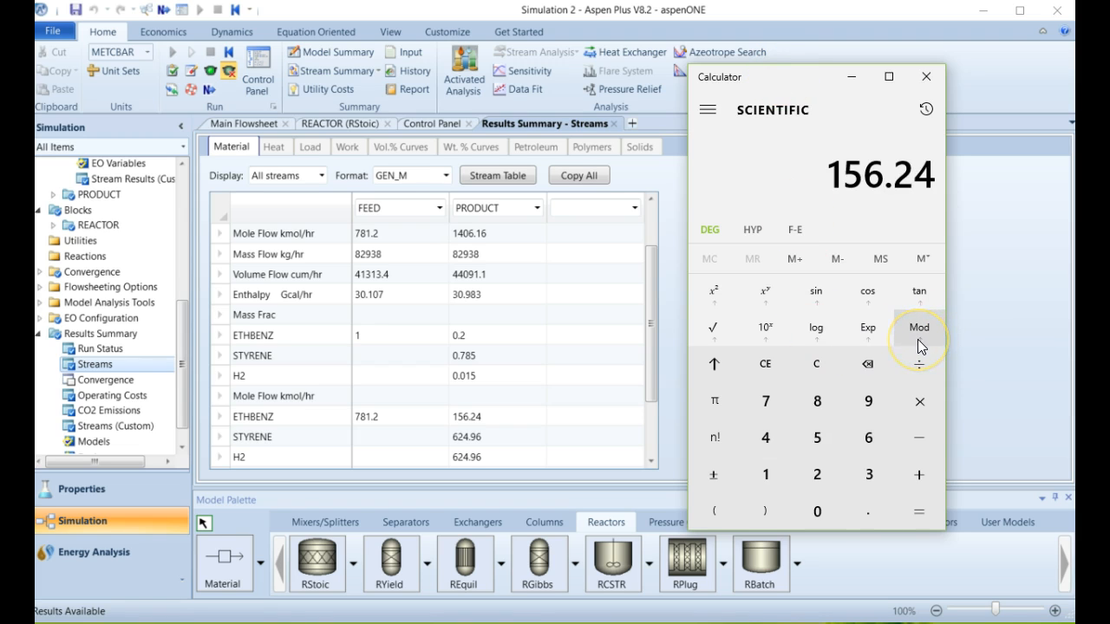
pyautogui.press('/')
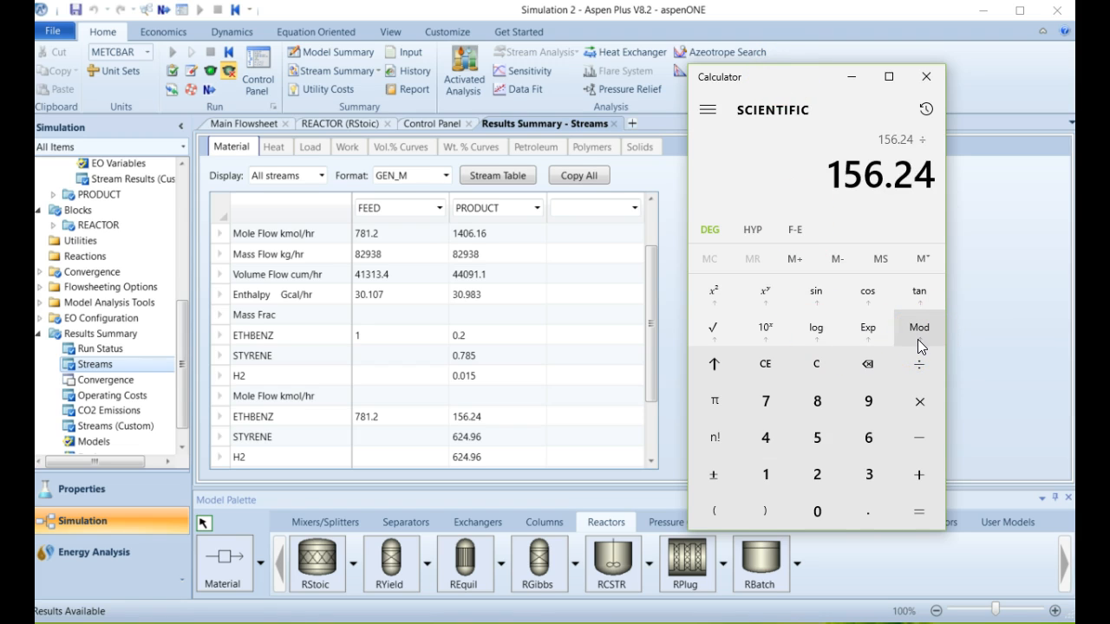
pyautogui.write('781.')
pyautogui.press('Return')
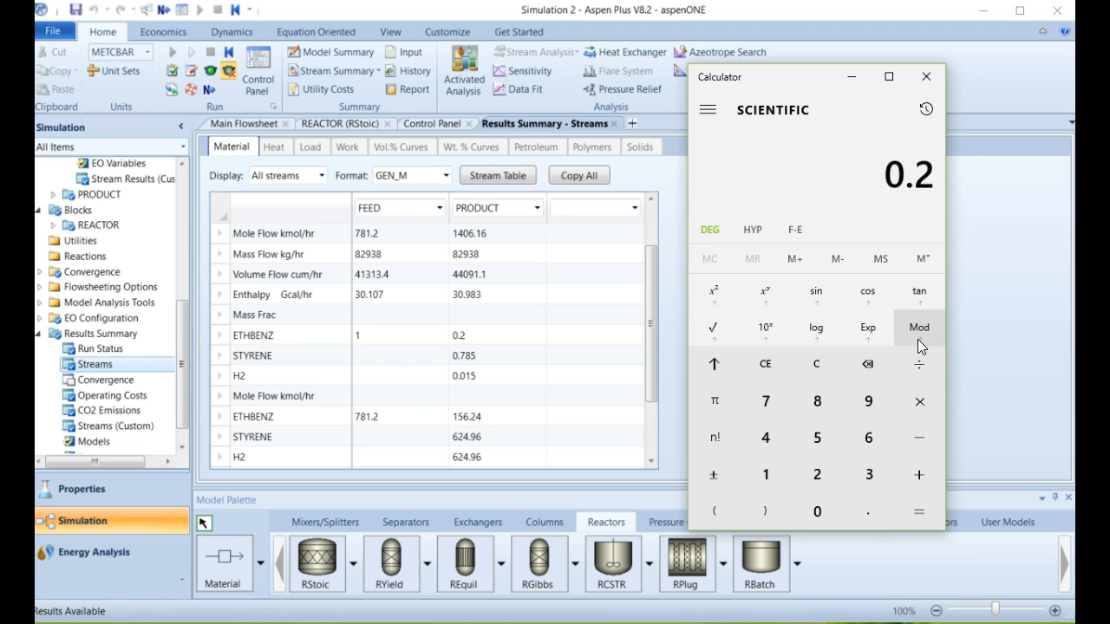
pyautogui.click(850, 78)
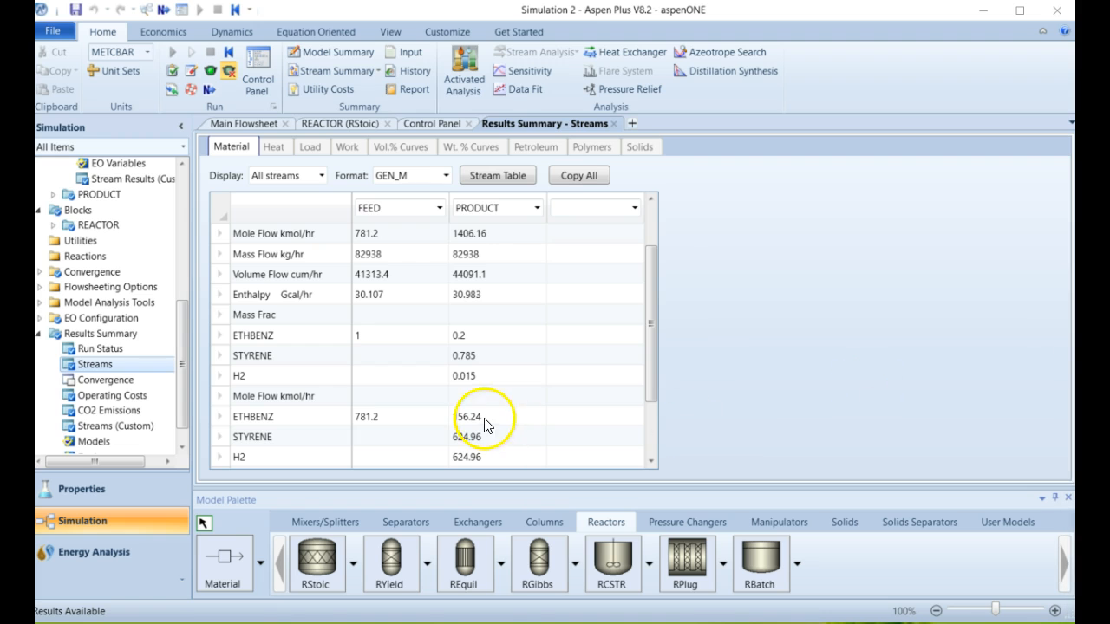
# Step: Open the REACTOR block's results and examine its outlet conditions and heat duty
pyautogui.scroll(2, 650, 277)
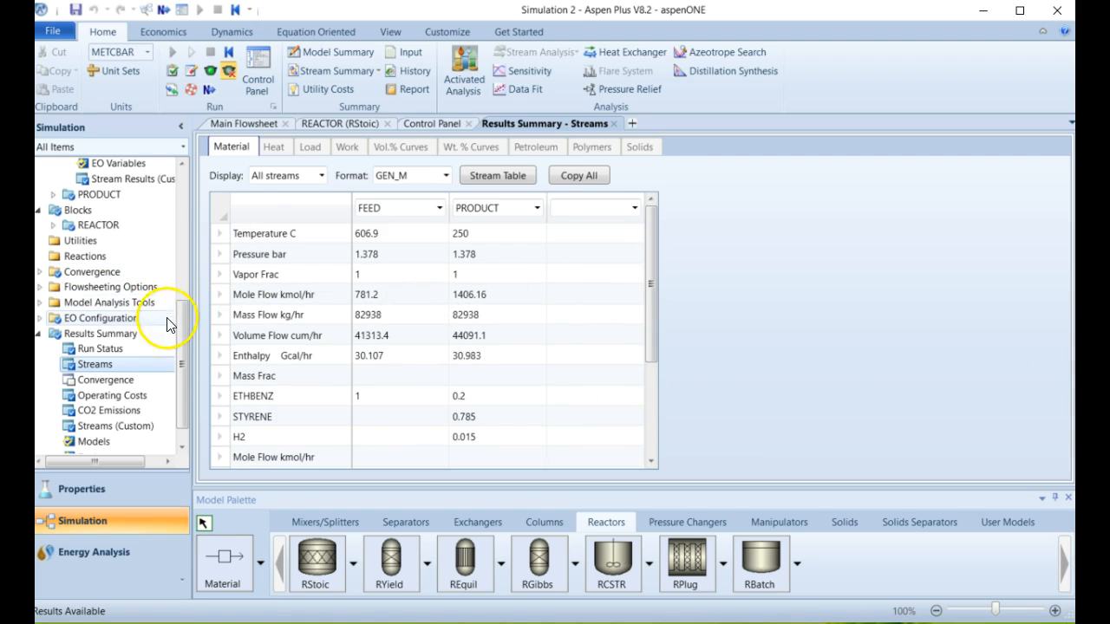
pyautogui.moveTo(183, 325); pyautogui.dragTo(174, 257)
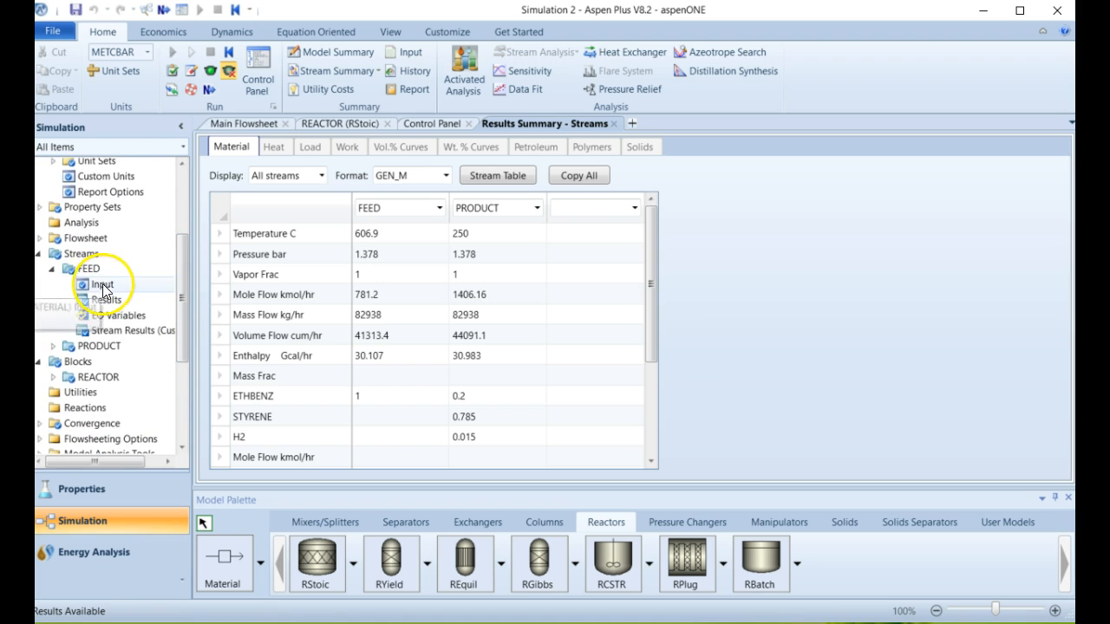
pyautogui.click(40, 361)
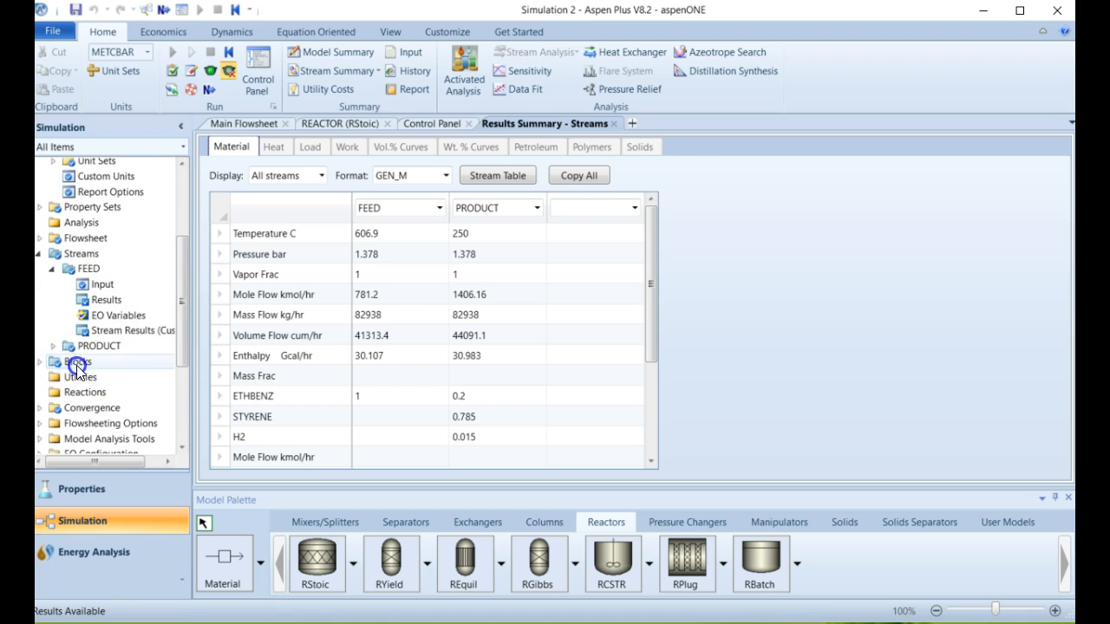
pyautogui.click(77, 362)
pyautogui.click(40, 362)
pyautogui.doubleClick(111, 380)
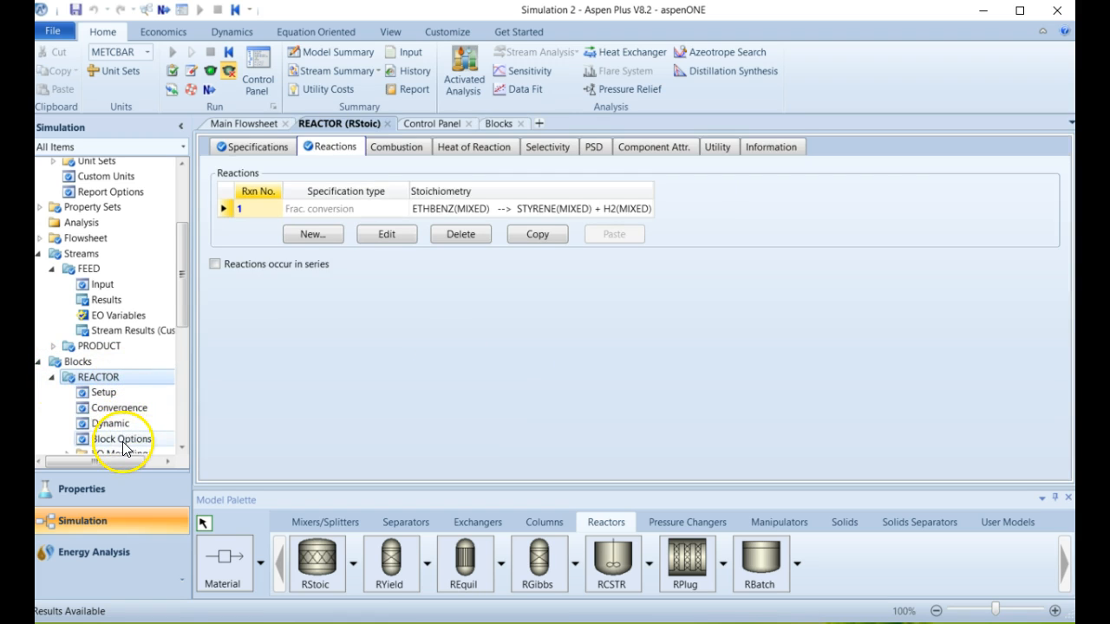
pyautogui.scroll(-1, 122, 403)
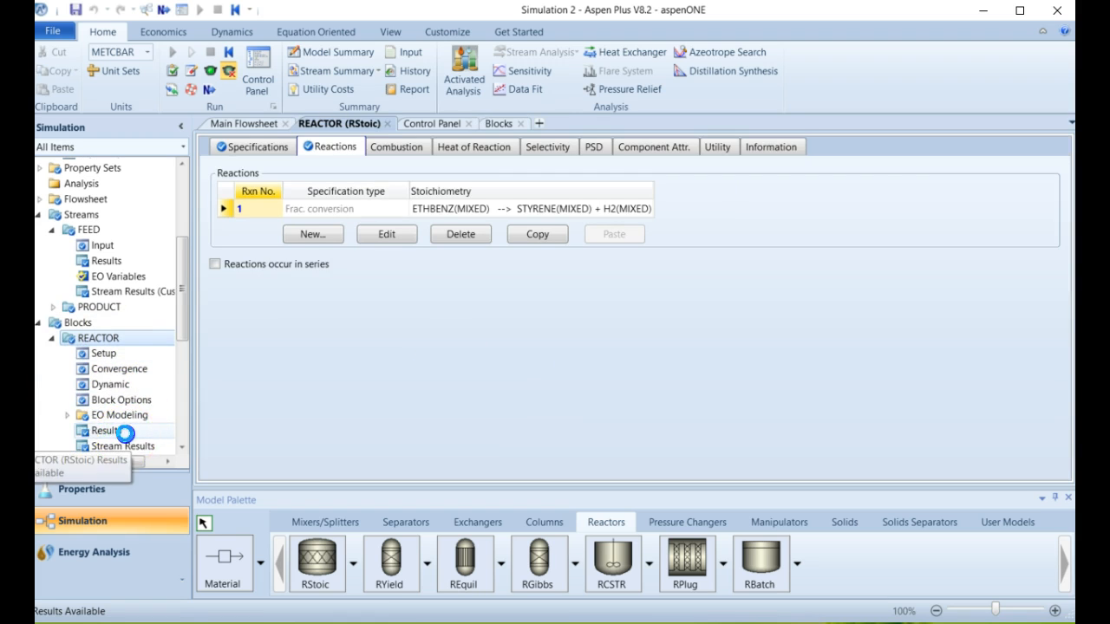
pyautogui.doubleClick(121, 431)
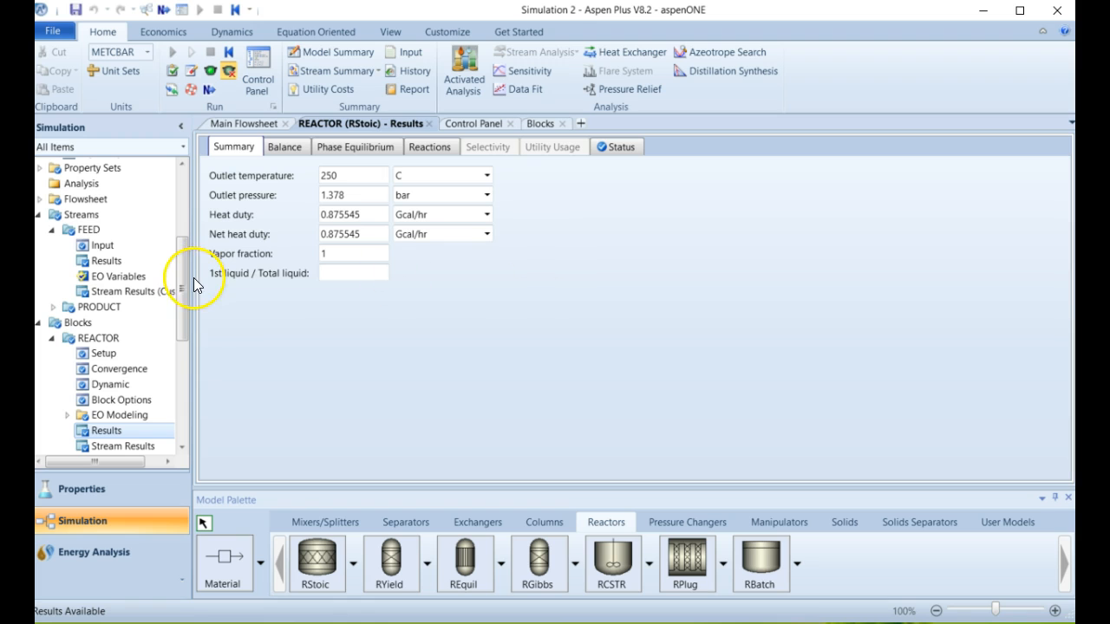
pyautogui.moveTo(183, 282); pyautogui.dragTo(194, 260)
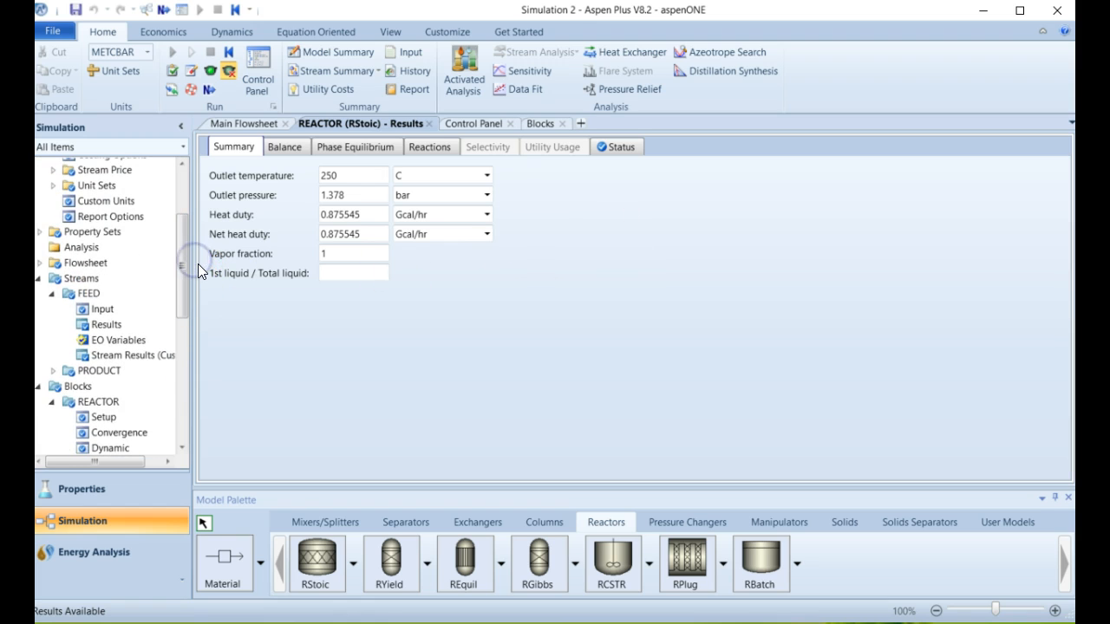
# Step: Change the REACTOR block's flash type to Duty and Pressure, and set its duty to 0 Gcal/hr
pyautogui.moveTo(183, 276); pyautogui.dragTo(159, 234)
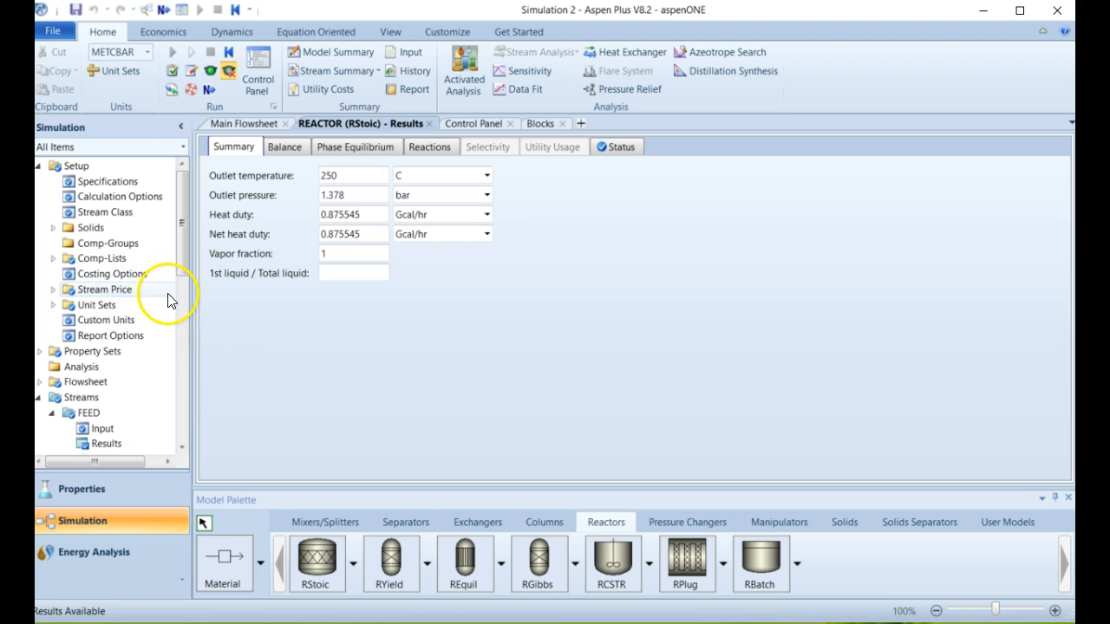
pyautogui.click(81, 397)
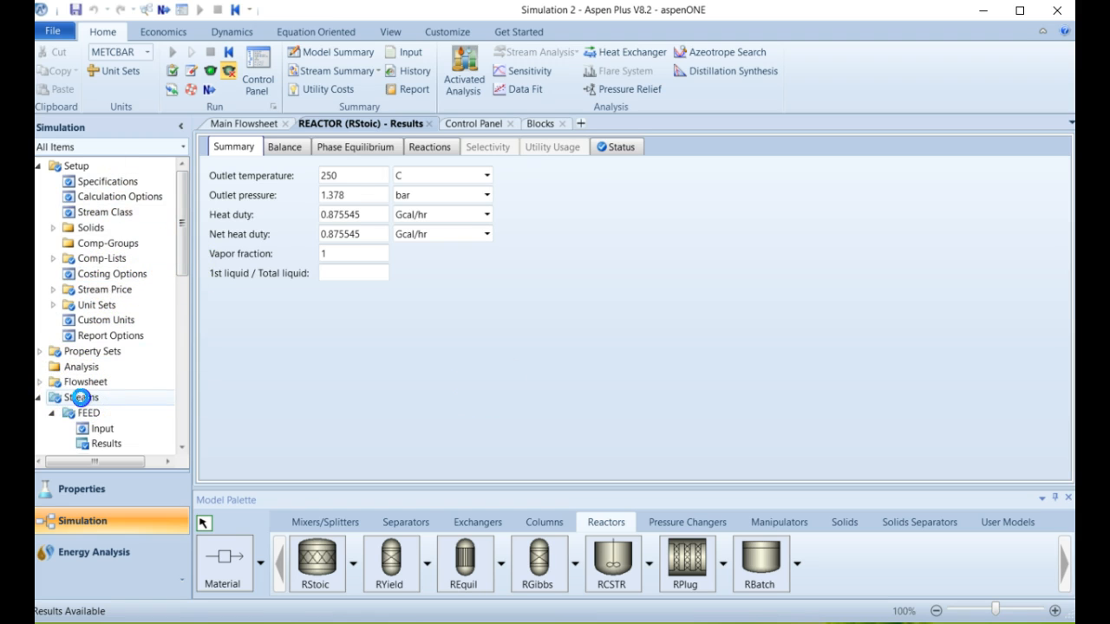
pyautogui.scroll(-6, 148, 390)
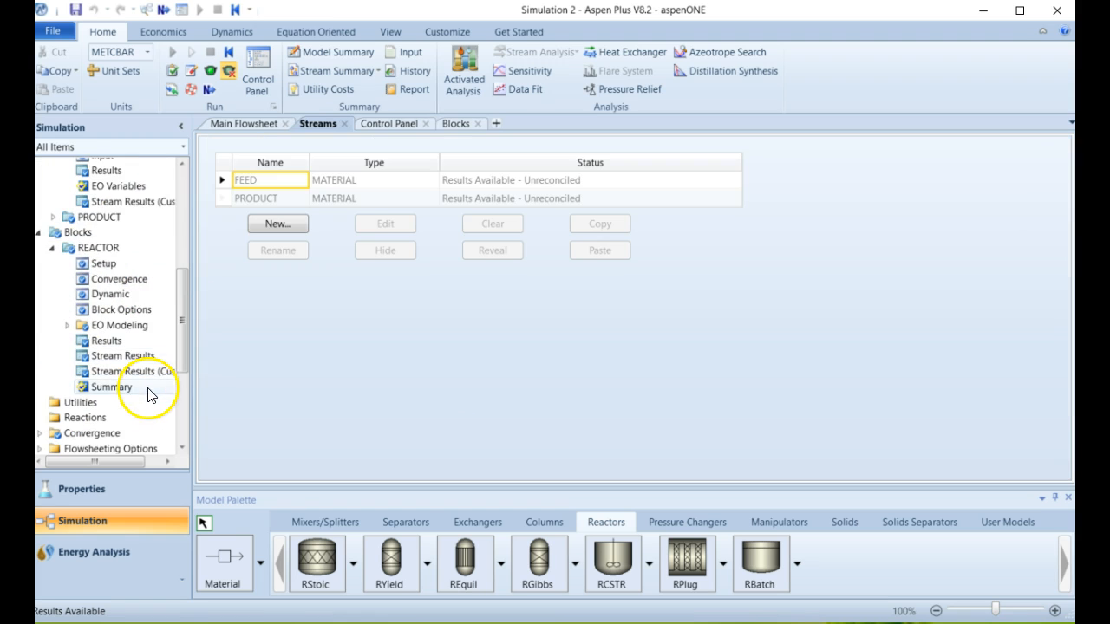
pyautogui.click(68, 231)
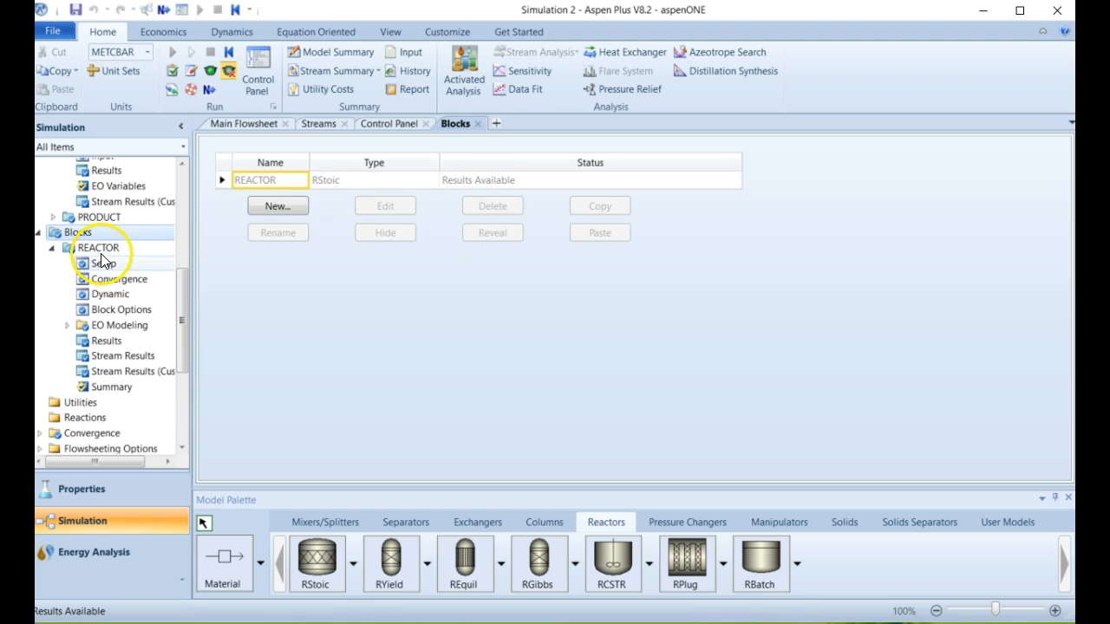
pyautogui.click(100, 248)
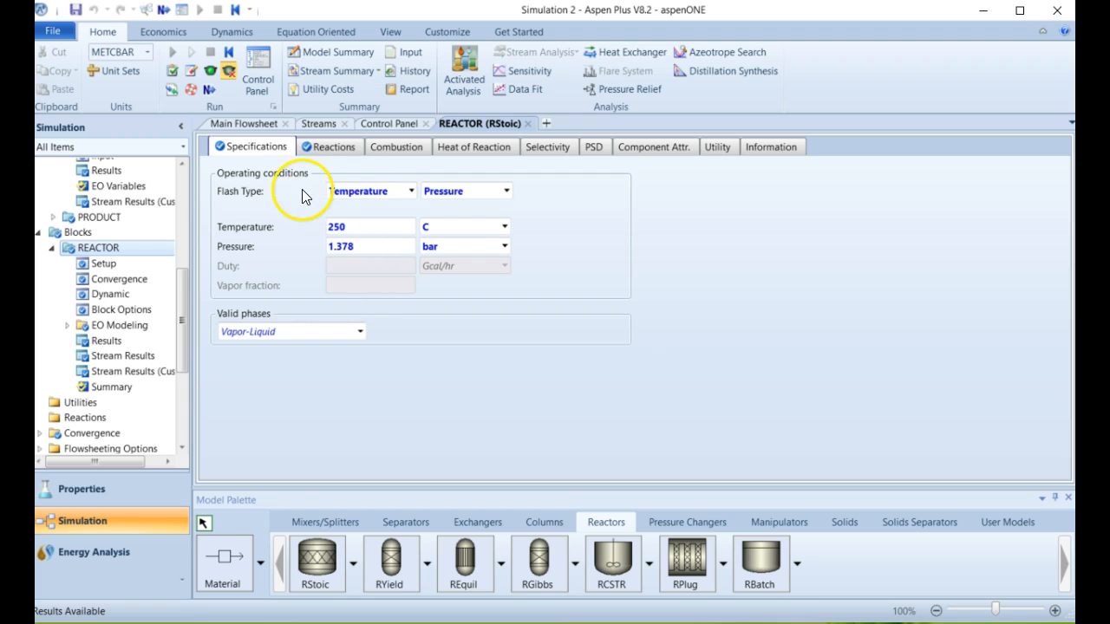
pyautogui.click(412, 194)
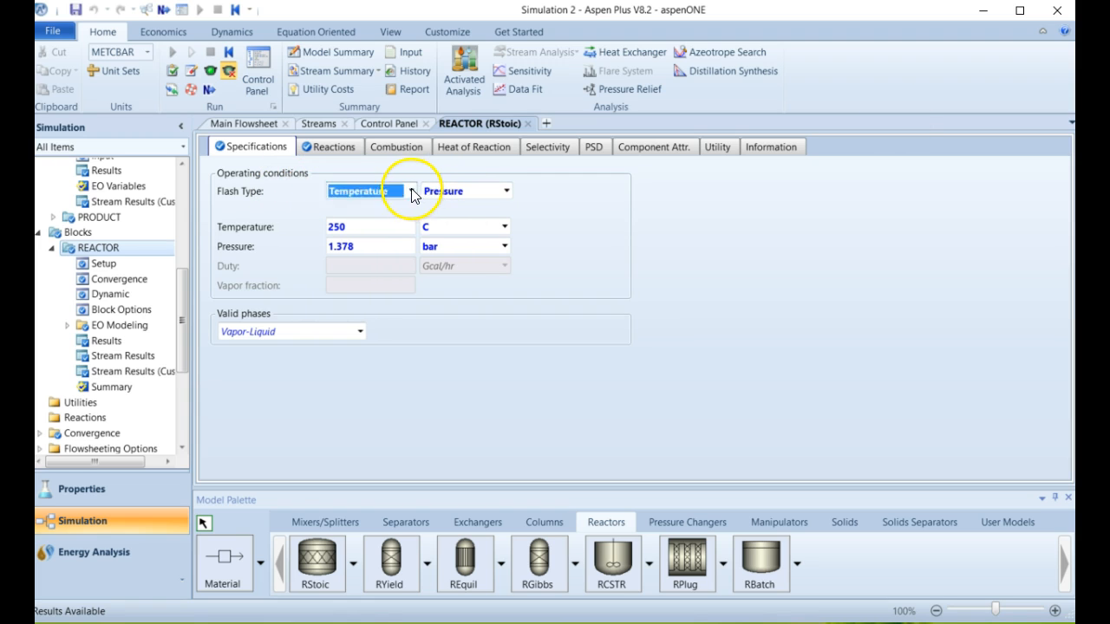
pyautogui.click(412, 192)
pyautogui.click(392, 227)
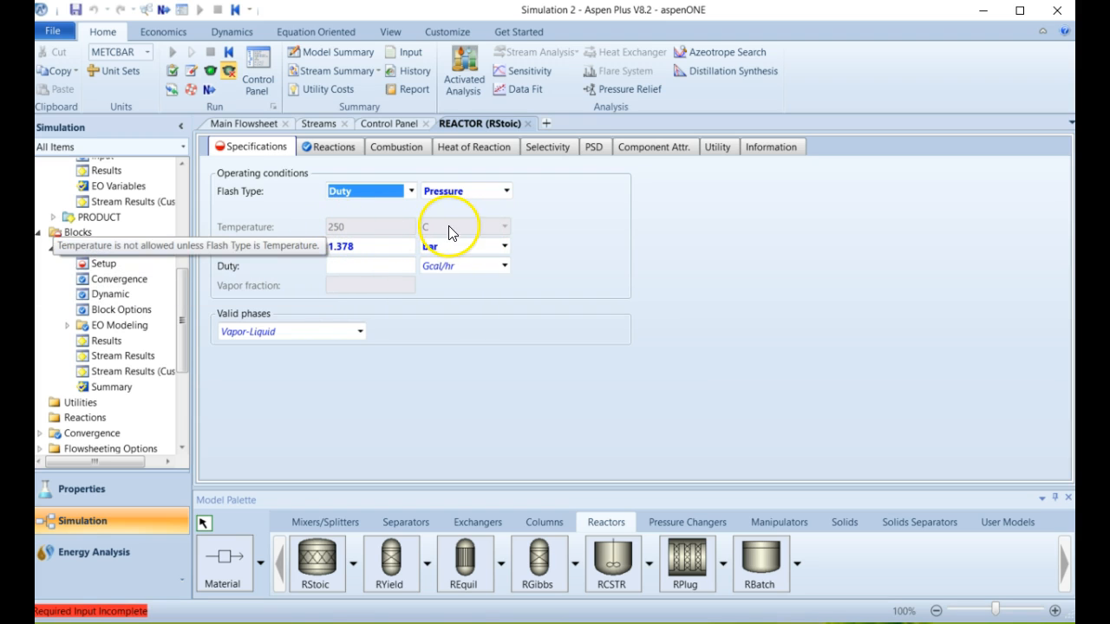
pyautogui.click(357, 263)
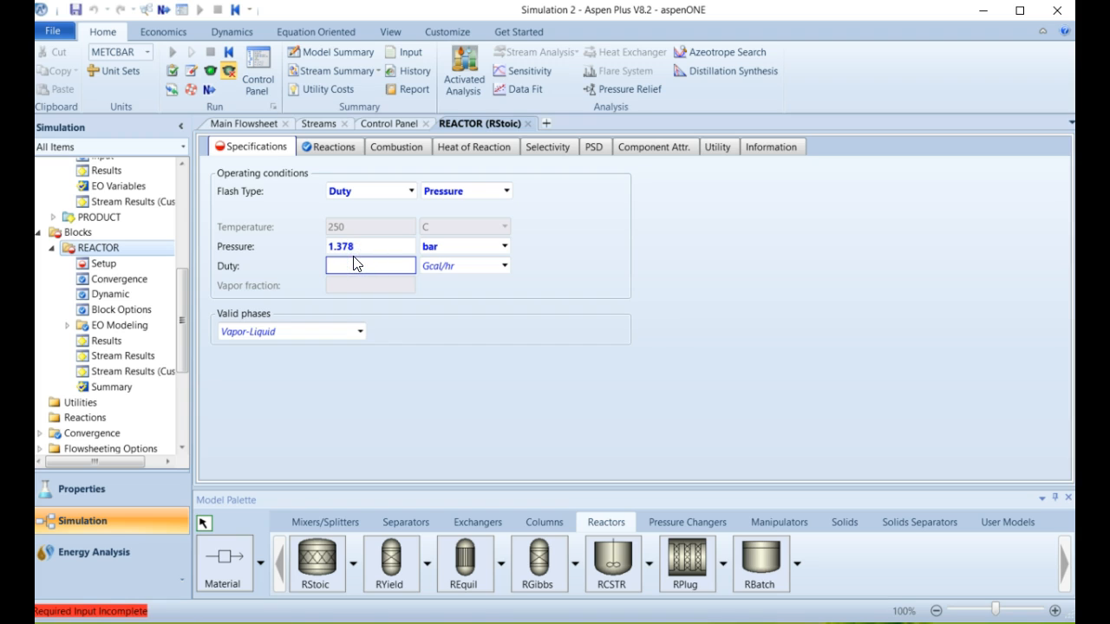
pyautogui.write('0')
pyautogui.click(453, 313)
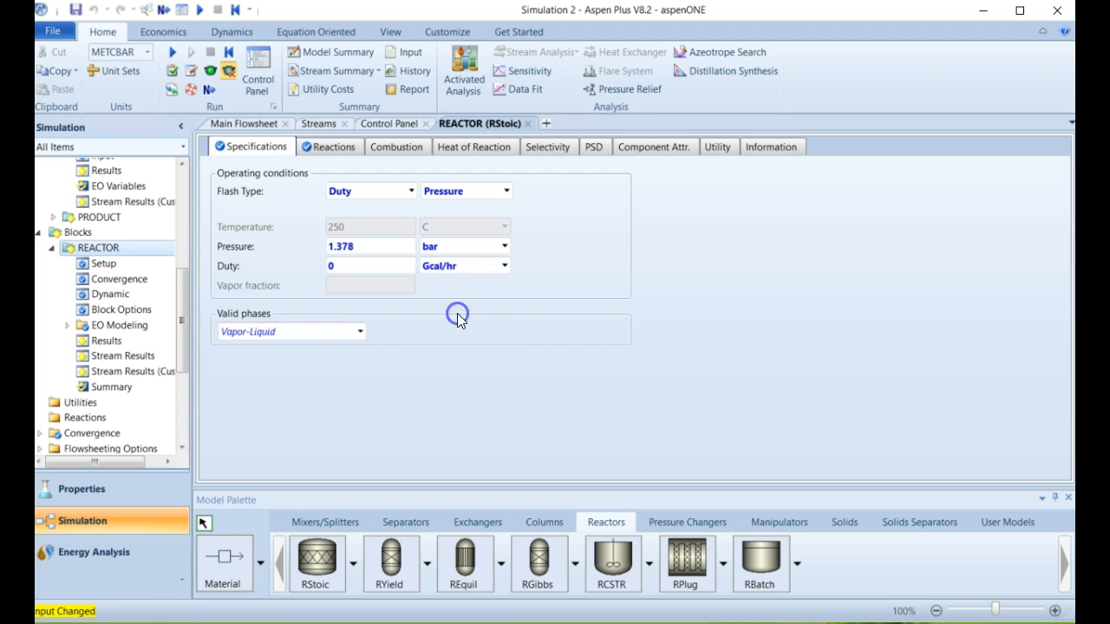
# Step: Rerun the simulation and check the PRODUCT stream's temperature in the stream results summary
pyautogui.click(197, 10)
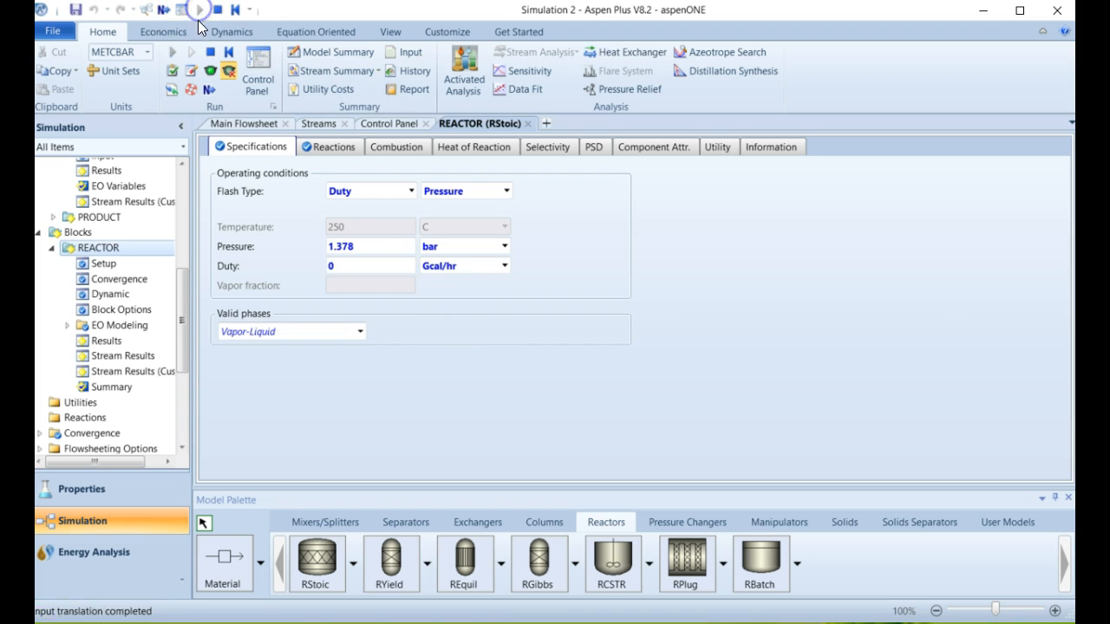
pyautogui.moveTo(186, 328); pyautogui.dragTo(181, 421)
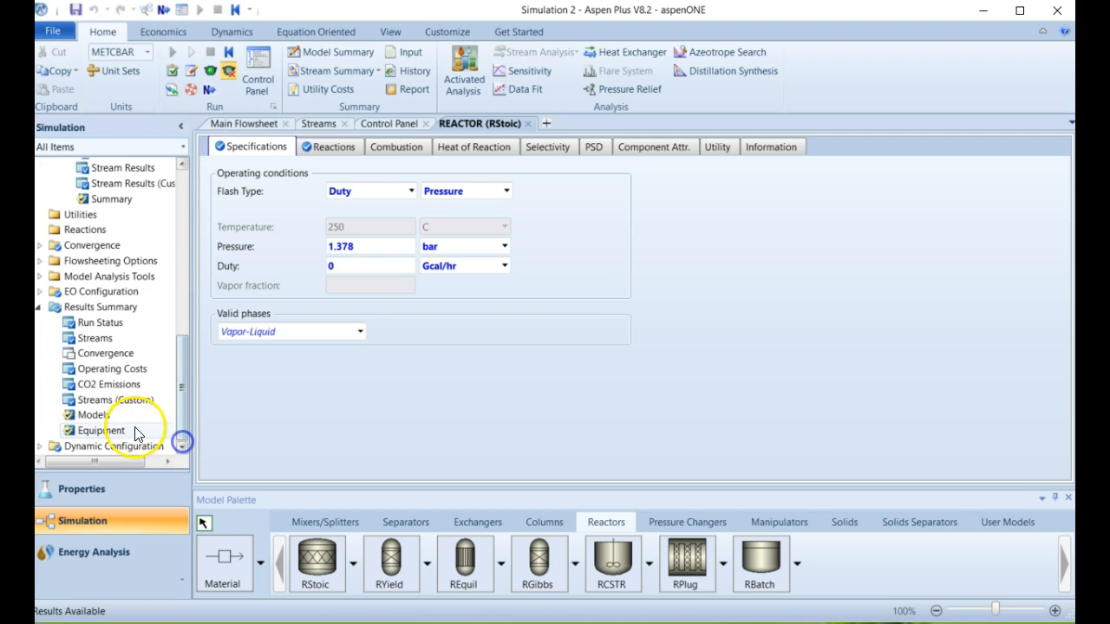
pyautogui.click(98, 339)
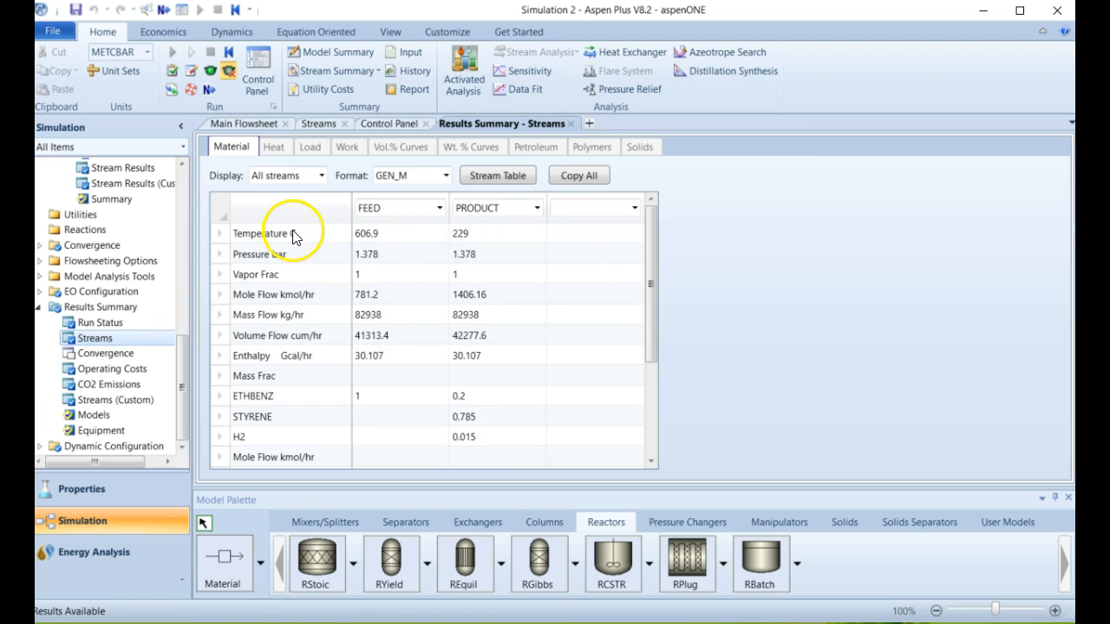
pyautogui.click(503, 232)
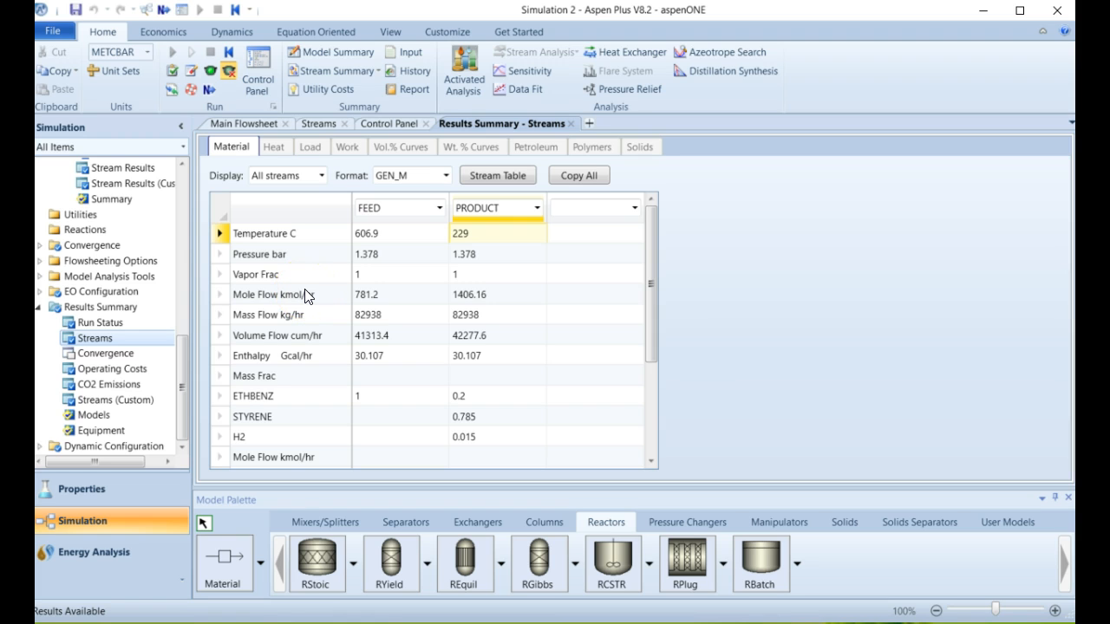
# Step: Switch the REACTOR block's flash type from Duty back to Temperature alongside Pressure in its setup
pyautogui.moveTo(178, 396)
pyautogui.mouseDown()
pyautogui.moveTo(185, 289)
pyautogui.moveTo(185, 404)
pyautogui.mouseUp()
pyautogui.click(185, 267)
pyautogui.click(184, 220)
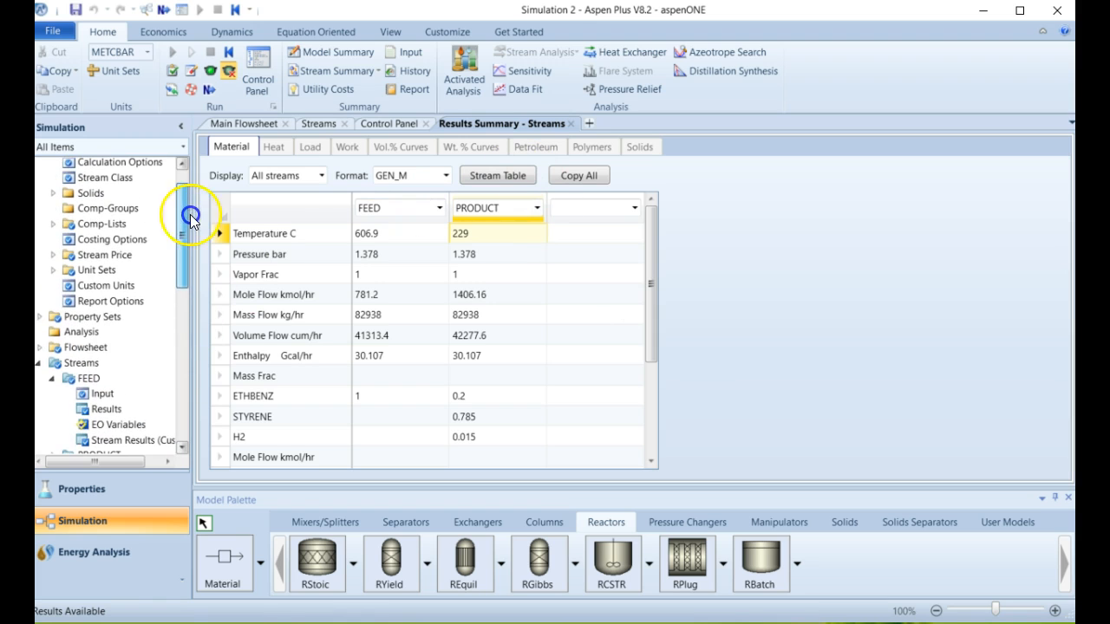
pyautogui.scroll(-3, 160, 286)
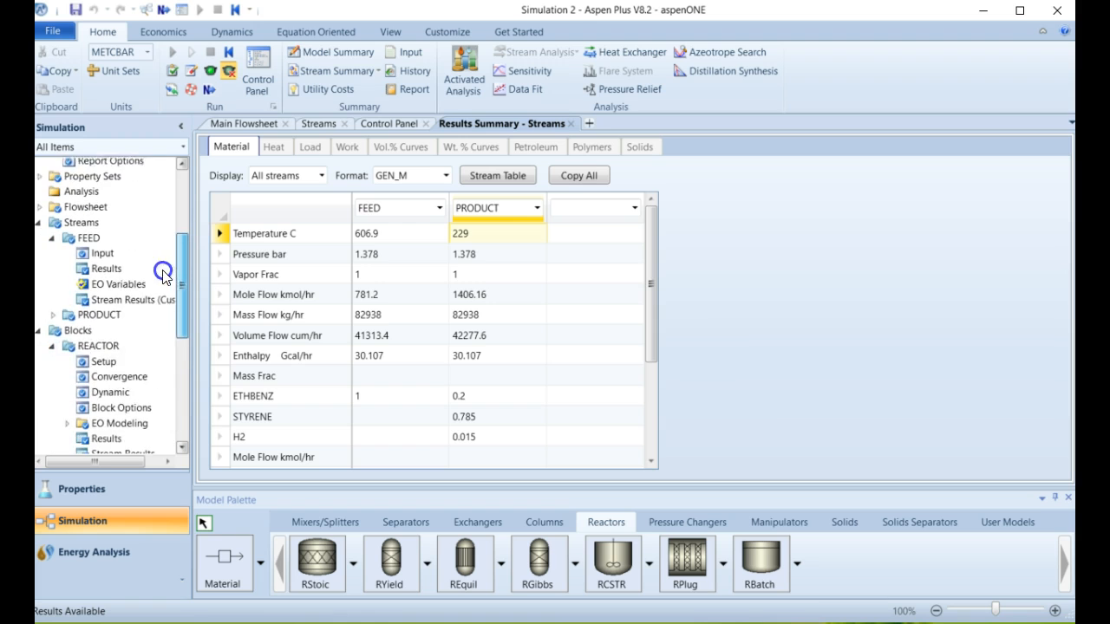
pyautogui.click(96, 336)
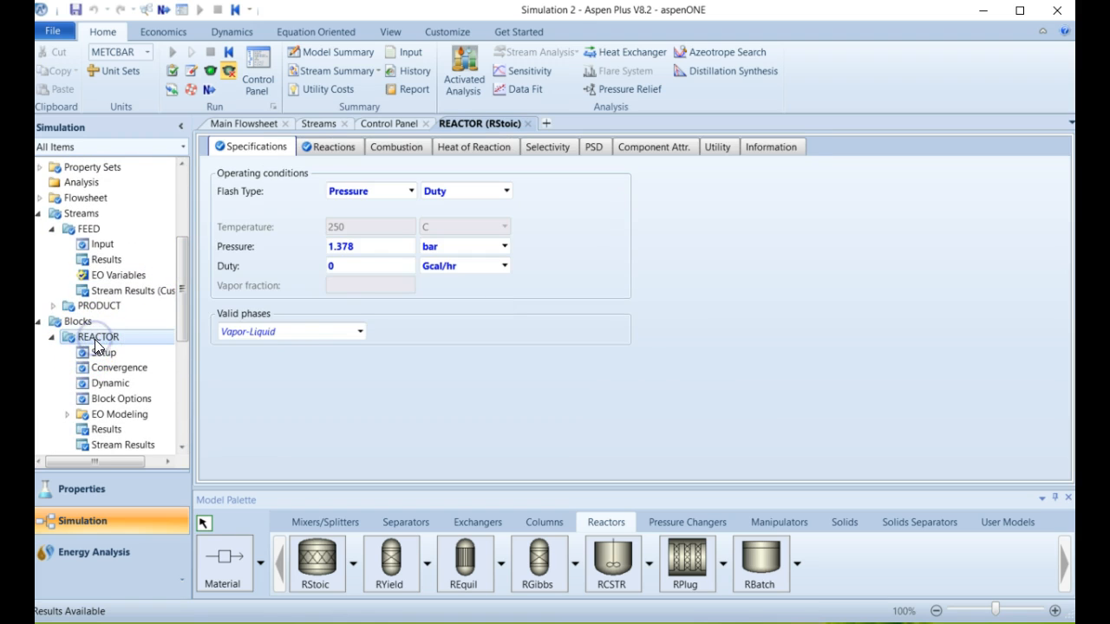
pyautogui.click(122, 353)
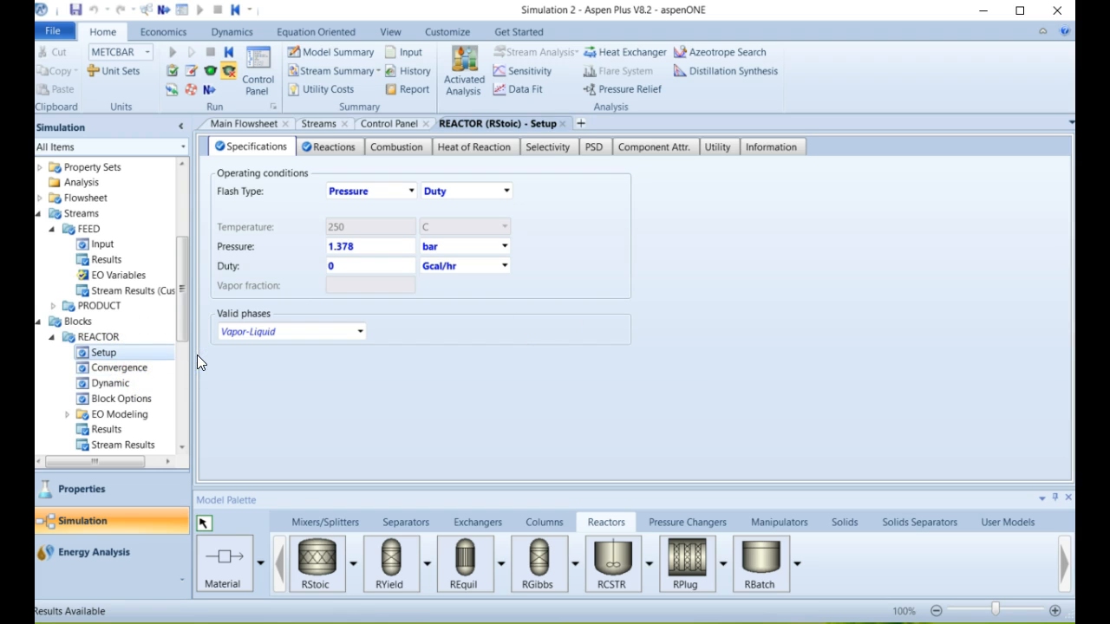
pyautogui.click(438, 191)
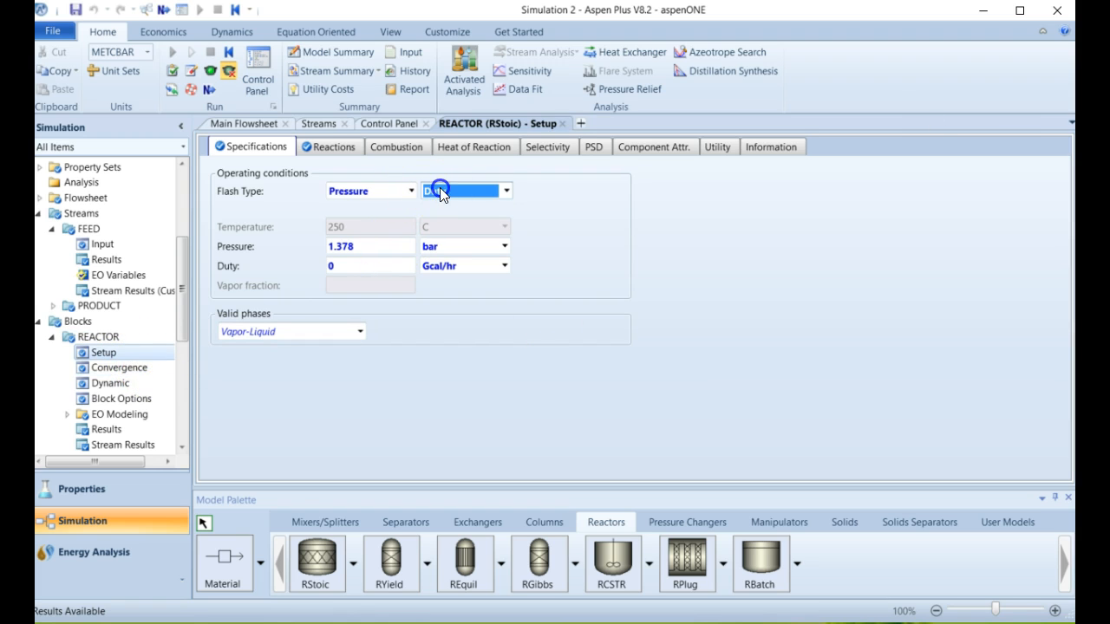
pyautogui.click(508, 192)
pyautogui.click(502, 209)
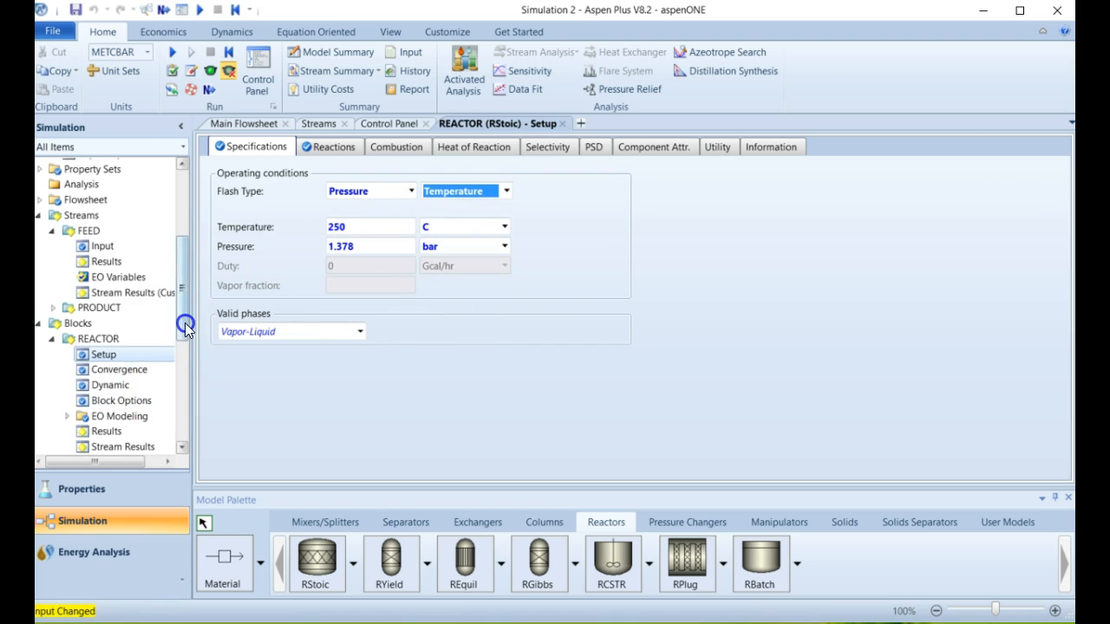
# Step: Create a new sensitivity analysis among the model analysis tools, accepting the suggested ID
pyautogui.moveTo(184, 323); pyautogui.dragTo(181, 355)
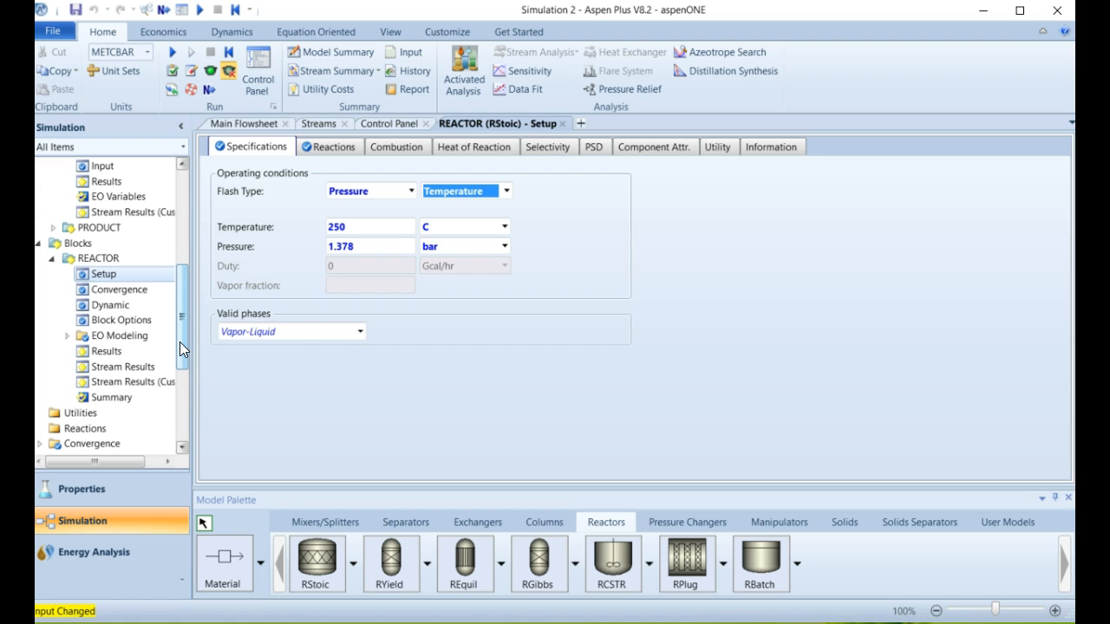
pyautogui.moveTo(187, 342); pyautogui.dragTo(177, 438)
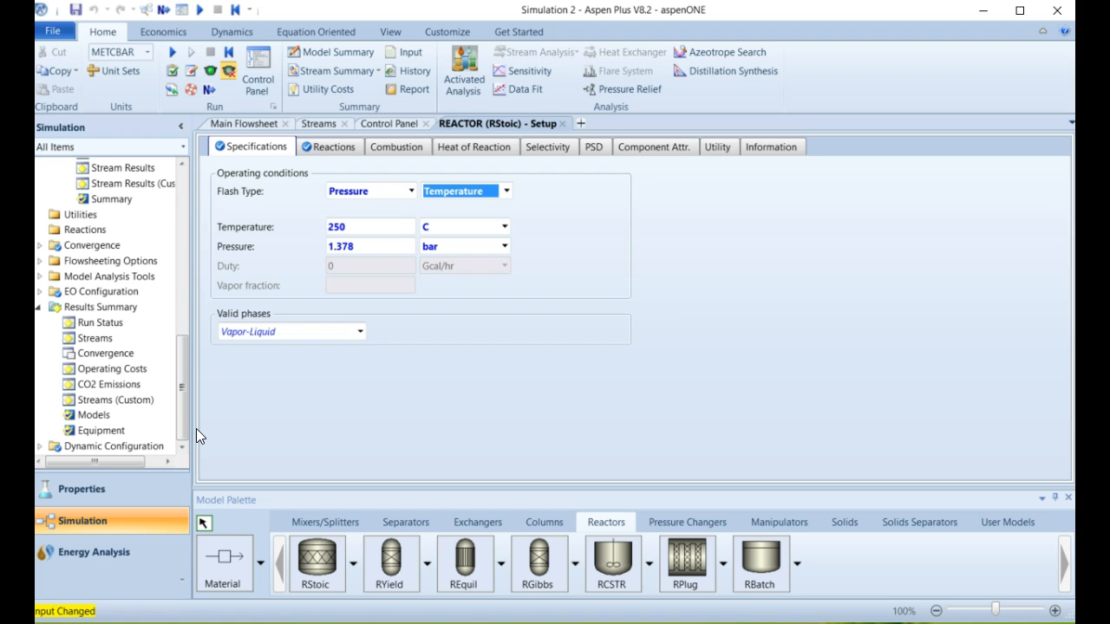
pyautogui.click(66, 277)
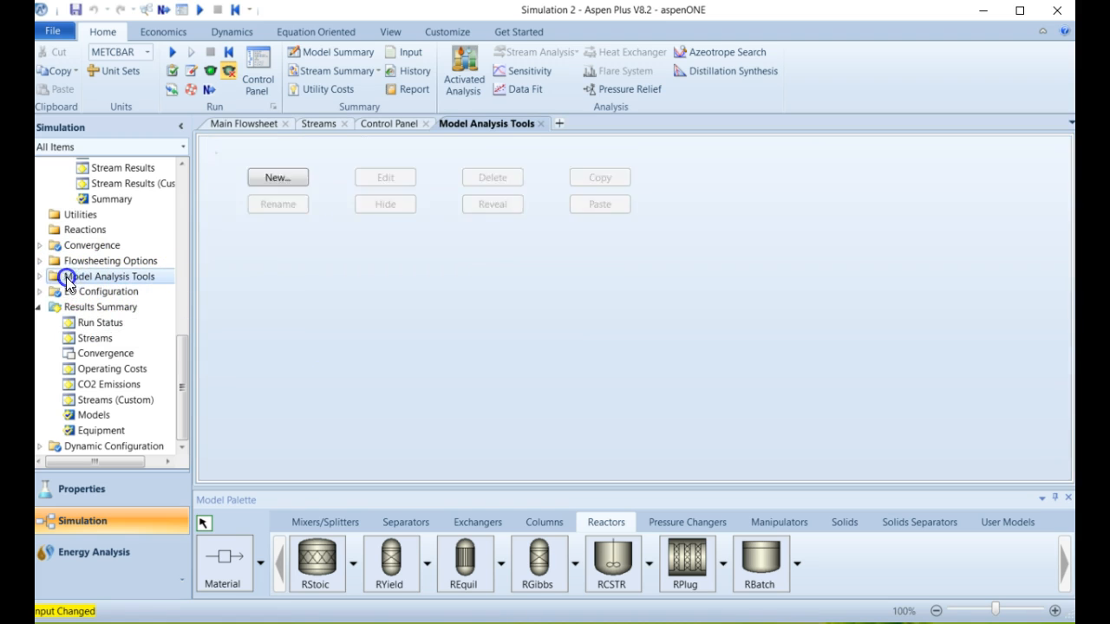
pyautogui.click(41, 277)
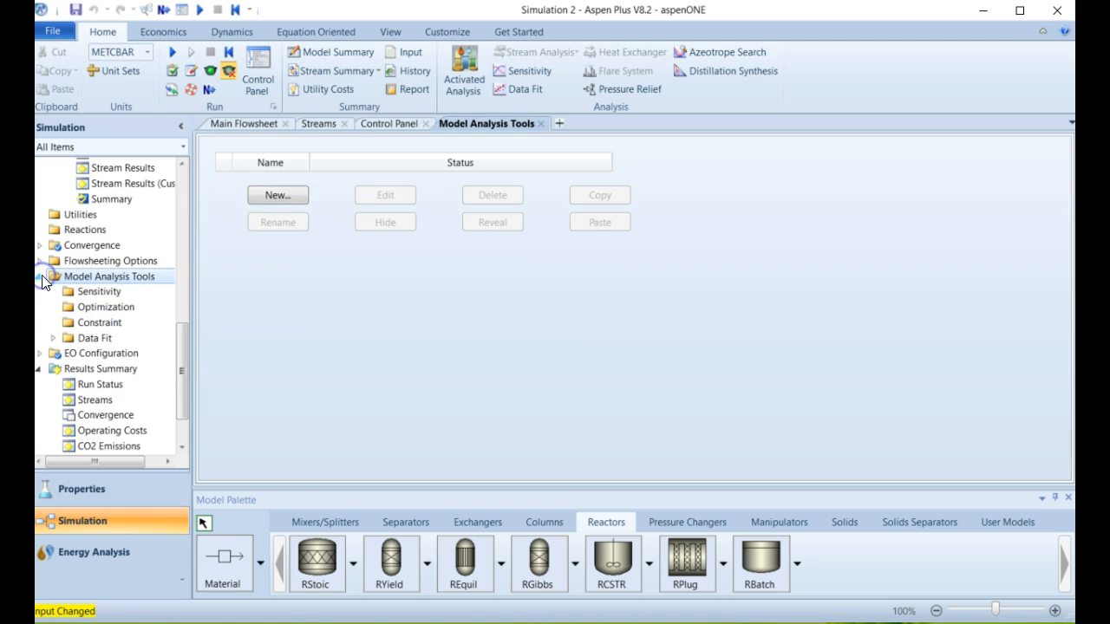
pyautogui.click(107, 295)
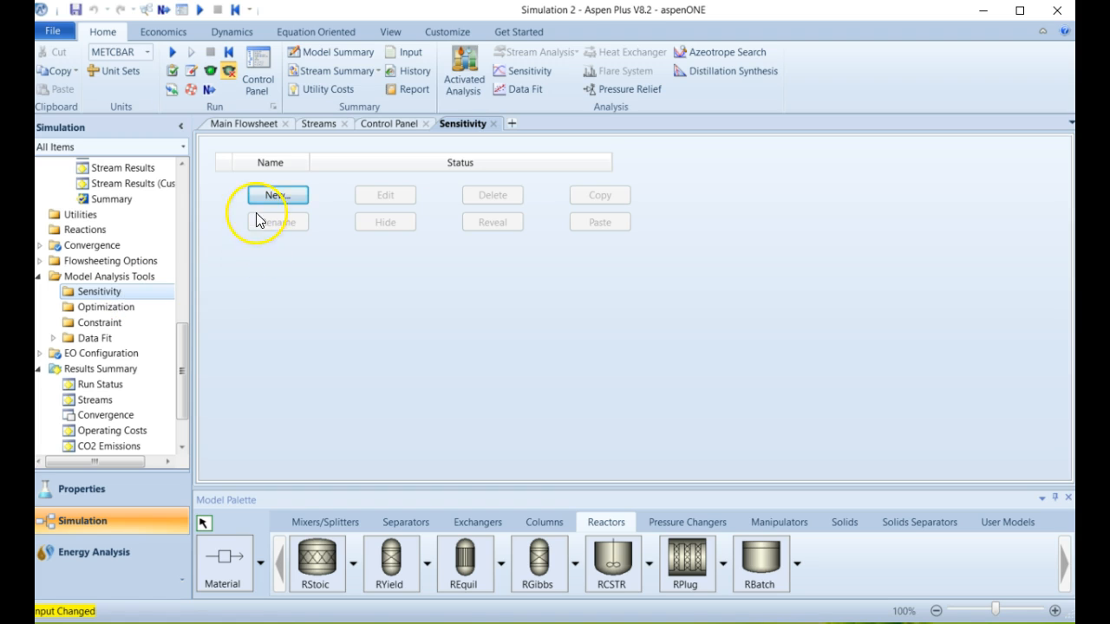
pyautogui.click(271, 196)
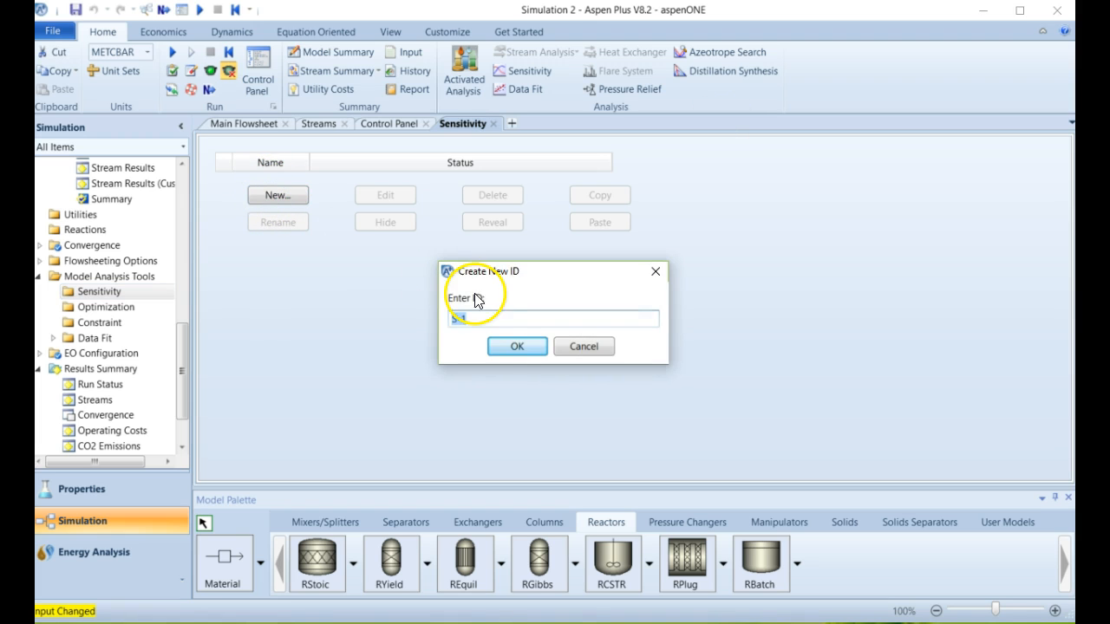
pyautogui.click(518, 346)
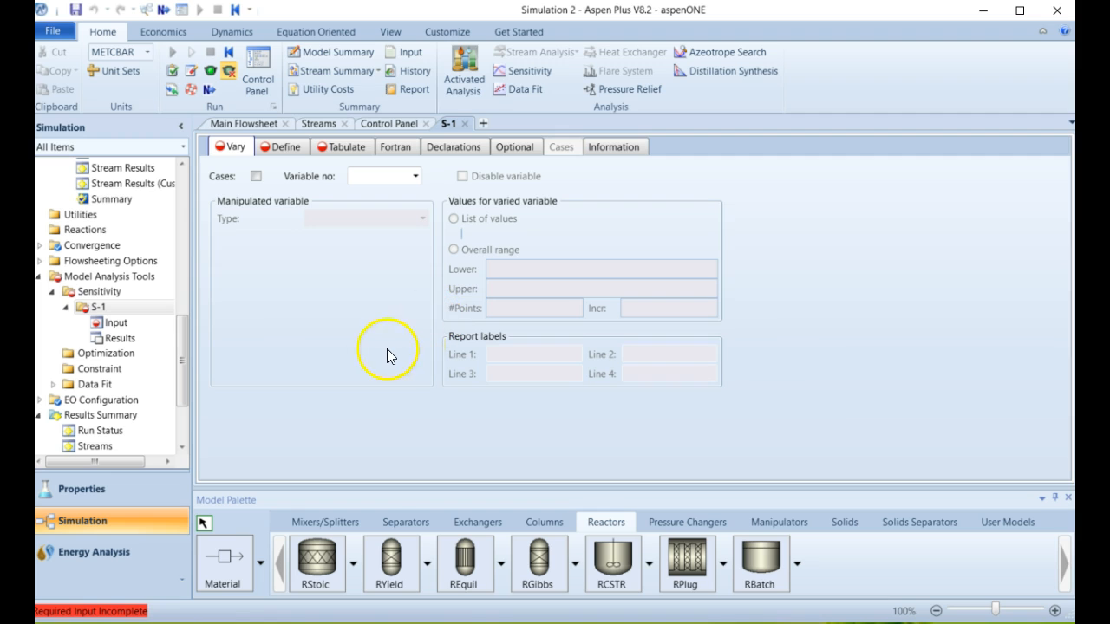
# Step: Add variable number 1 as the manipulated variable of the new sensitivity analysis
pyautogui.click(367, 312)
pyautogui.click(415, 177)
pyautogui.click(408, 194)
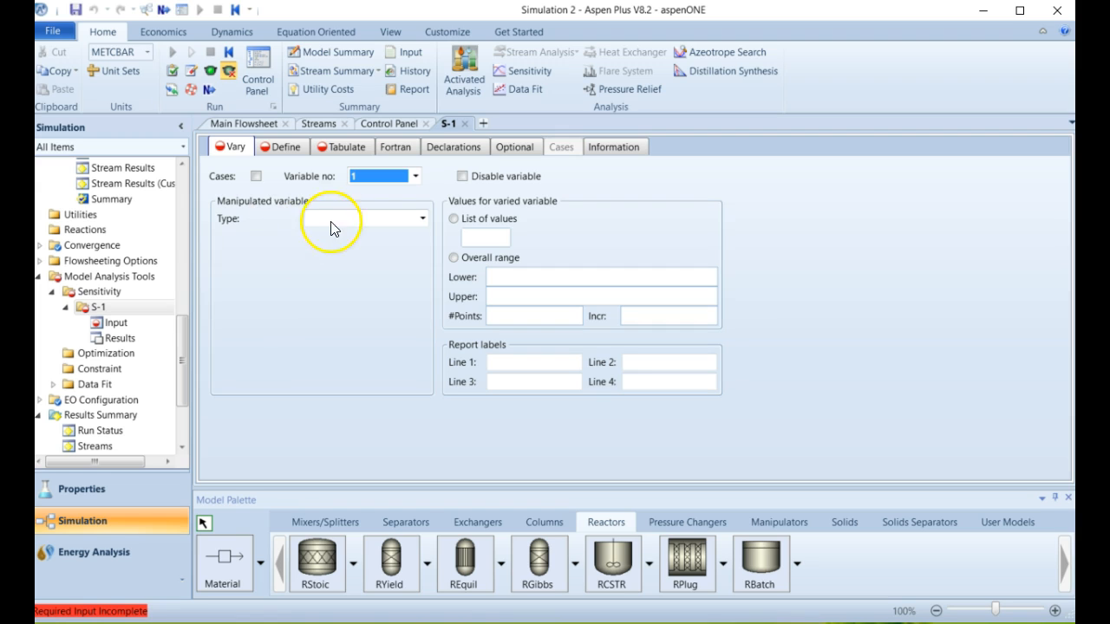
pyautogui.click(390, 218)
pyautogui.click(423, 219)
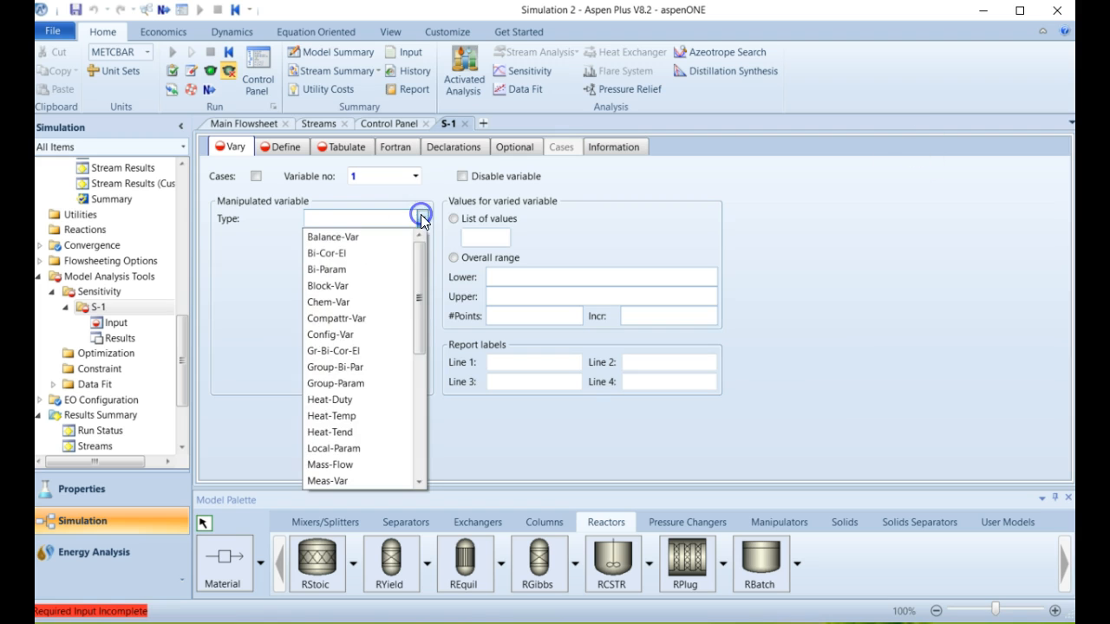
pyautogui.moveTo(417, 285)
pyautogui.mouseDown()
pyautogui.moveTo(421, 390)
pyautogui.moveTo(426, 273)
pyautogui.mouseUp()
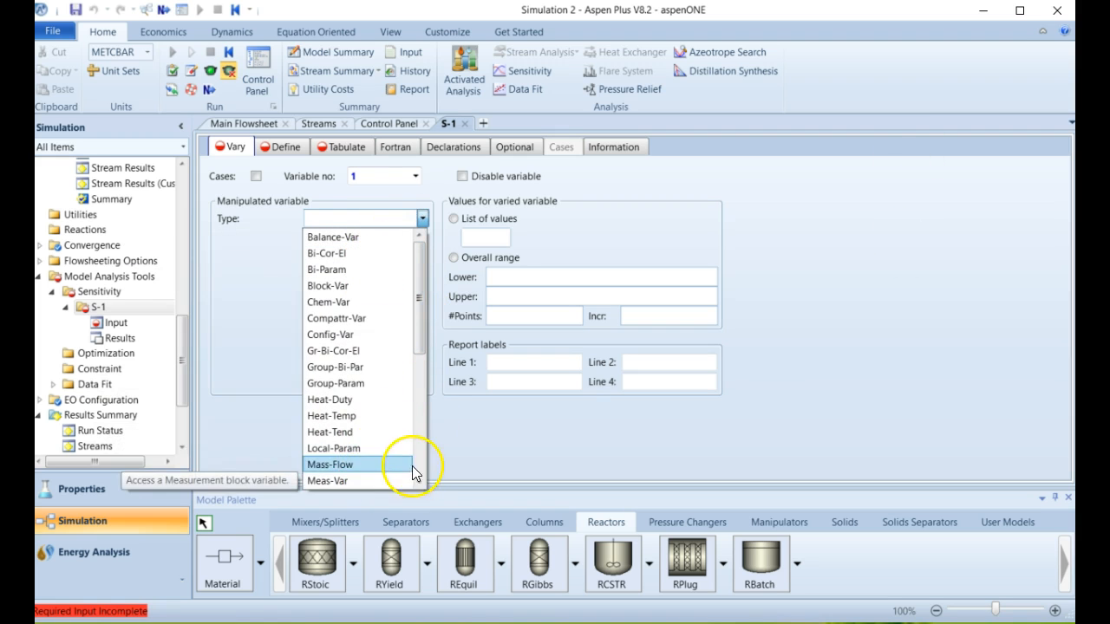
pyautogui.moveTo(419, 345); pyautogui.dragTo(425, 269)
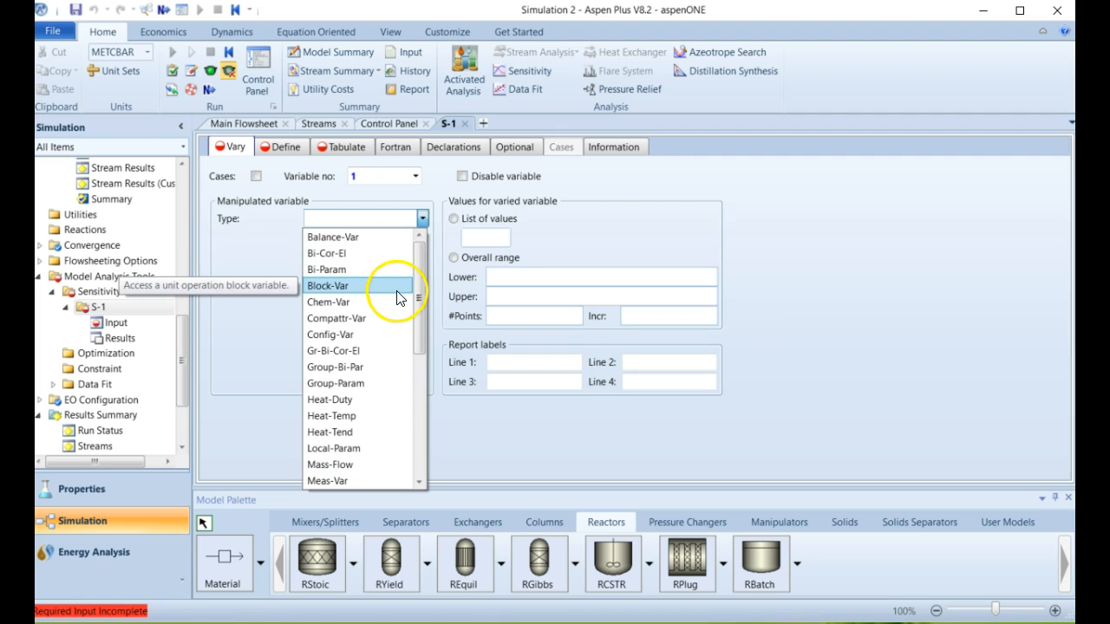
pyautogui.moveTo(419, 298)
pyautogui.mouseDown()
pyautogui.moveTo(408, 451)
pyautogui.moveTo(432, 289)
pyautogui.mouseUp()
pyautogui.click(562, 251)
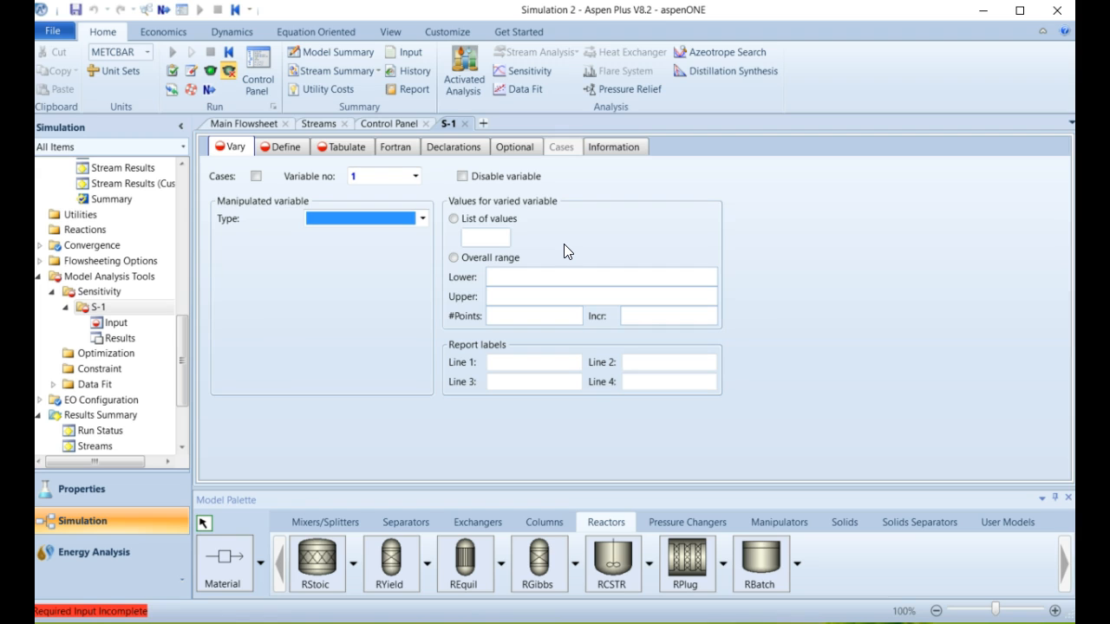
# Step: Set the manipulated variable to type Block-Var for block REACTOR with CONV as the variable
pyautogui.click(424, 219)
pyautogui.click(423, 219)
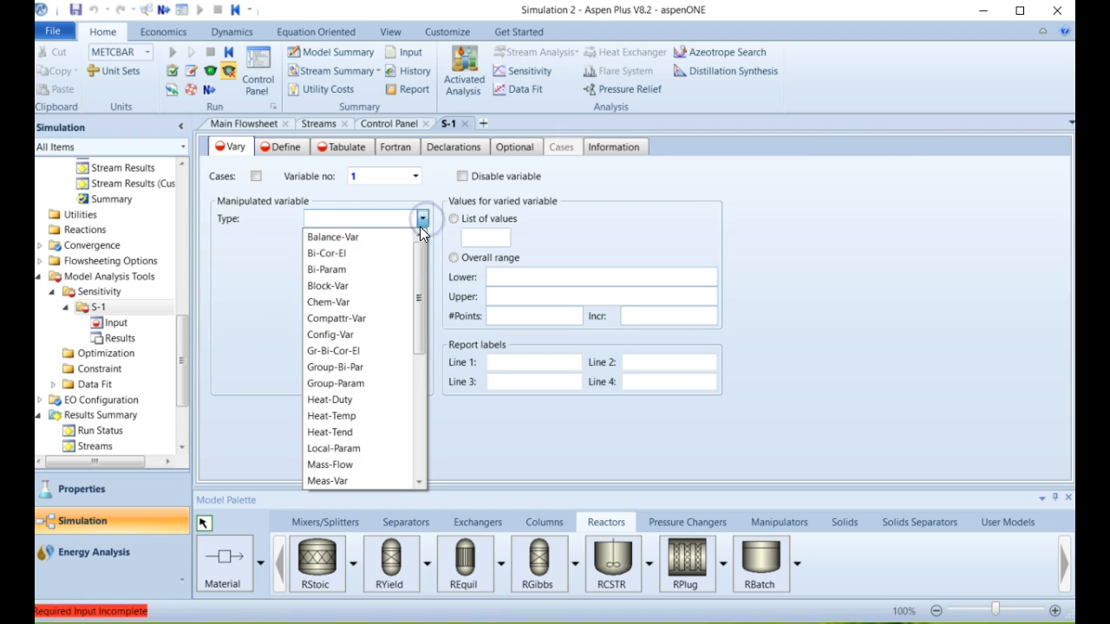
pyautogui.click(399, 287)
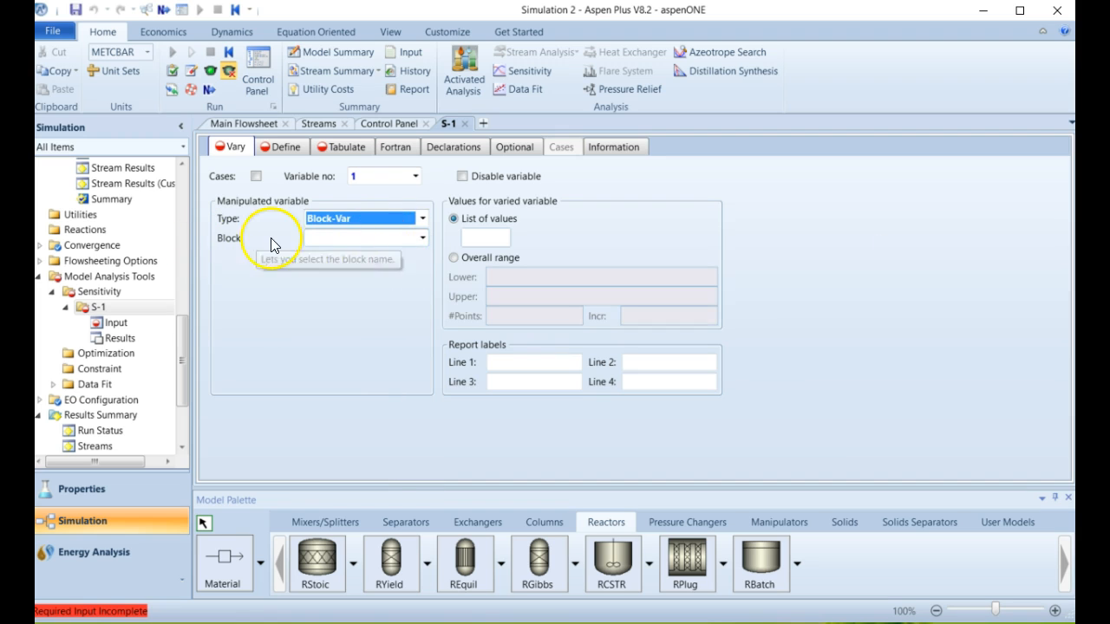
pyautogui.click(422, 240)
pyautogui.click(397, 258)
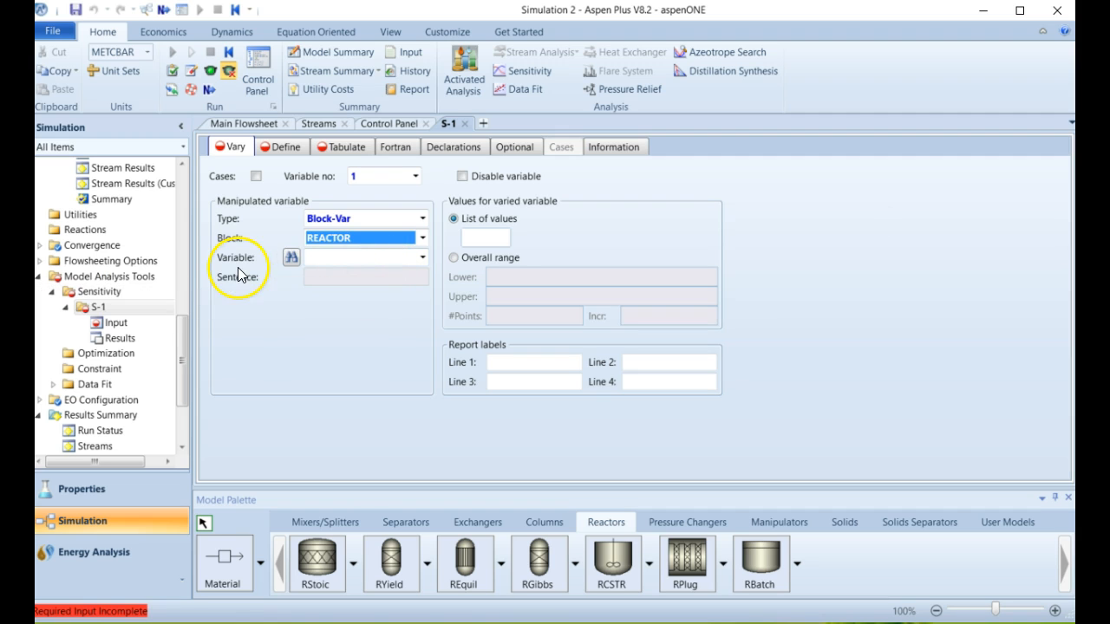
pyautogui.click(423, 258)
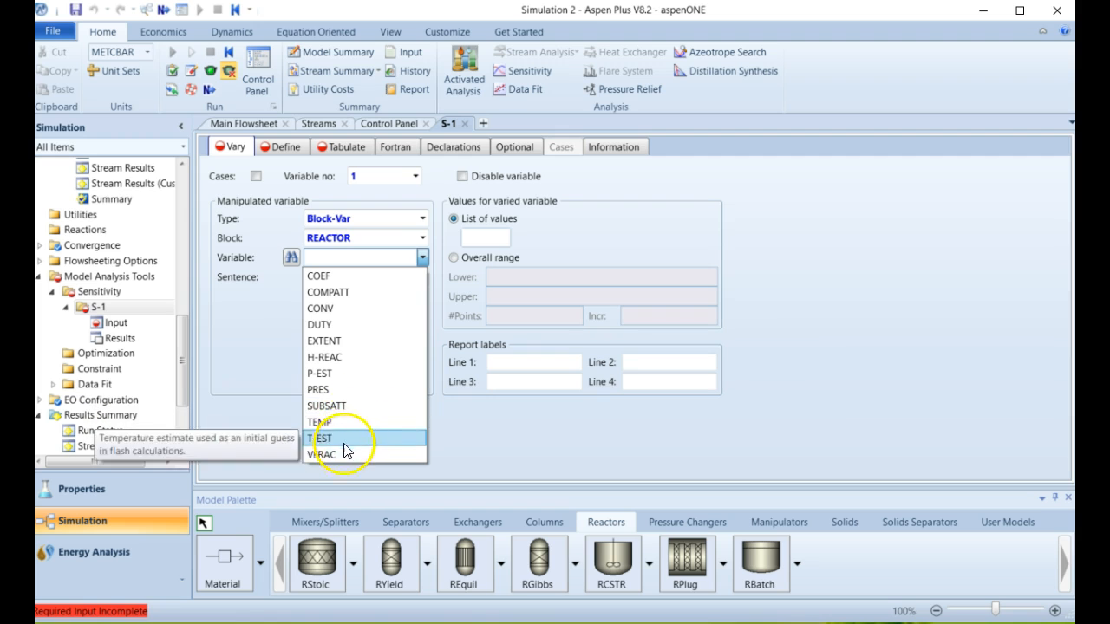
pyautogui.click(345, 309)
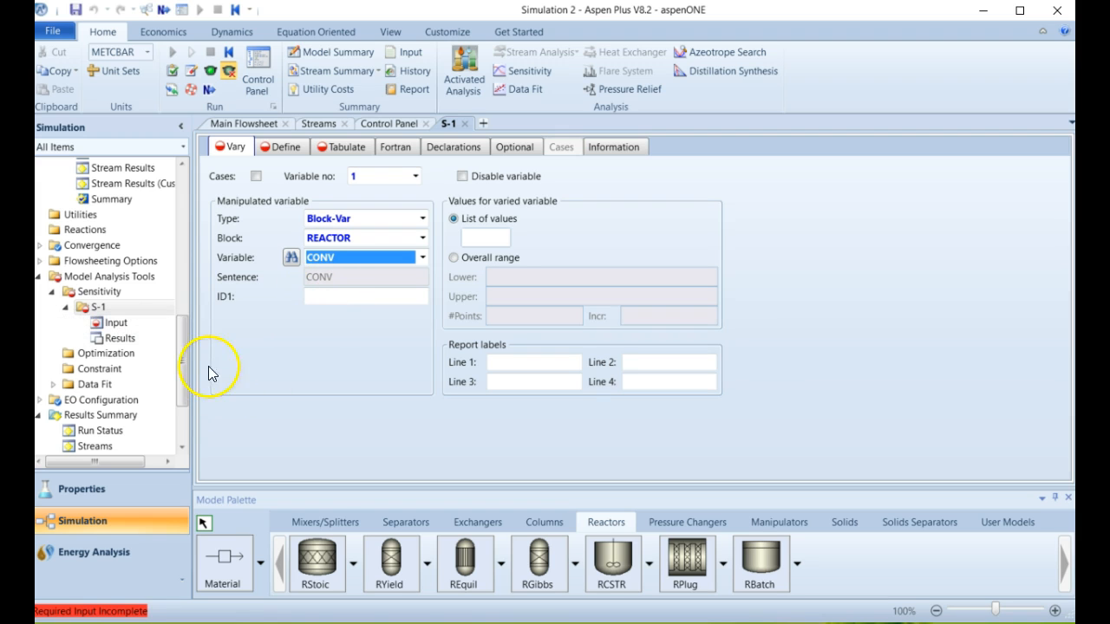
# Step: Check the reaction number in the REACTOR block's reactions and enter 1 as ID1 of the manipulated variable in the sensitivity input
pyautogui.moveTo(183, 345); pyautogui.dragTo(184, 259)
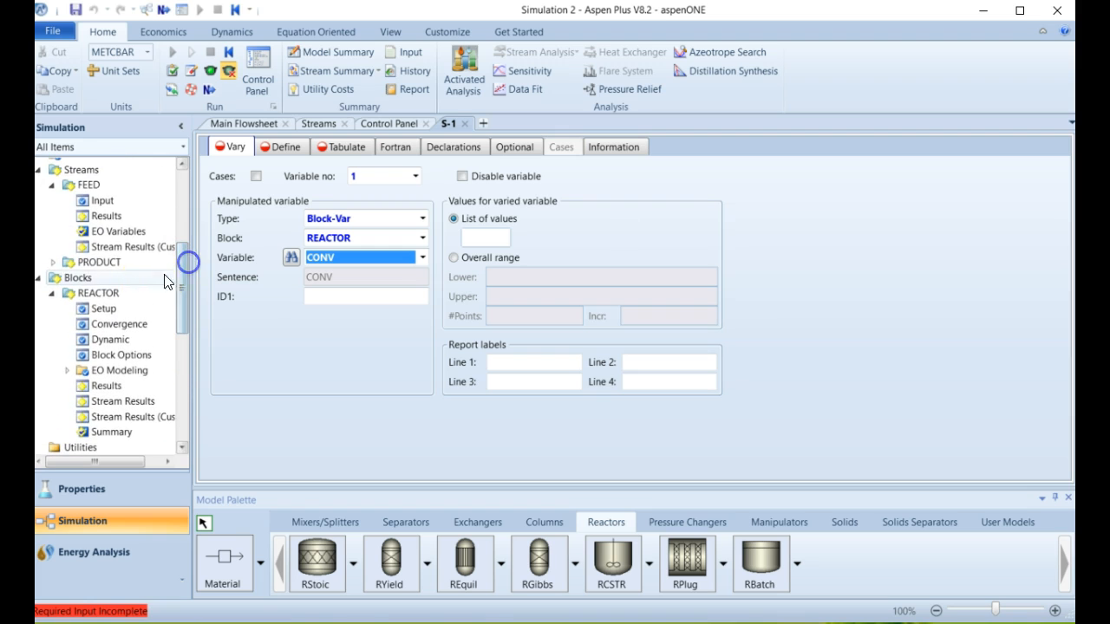
pyautogui.click(83, 281)
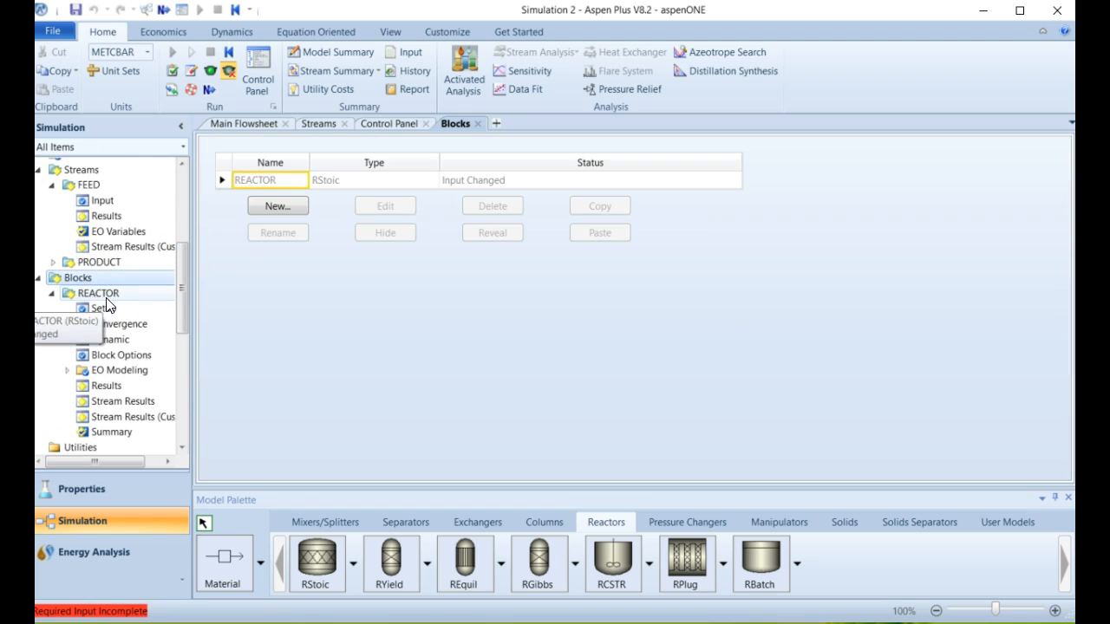
pyautogui.click(106, 295)
pyautogui.click(337, 145)
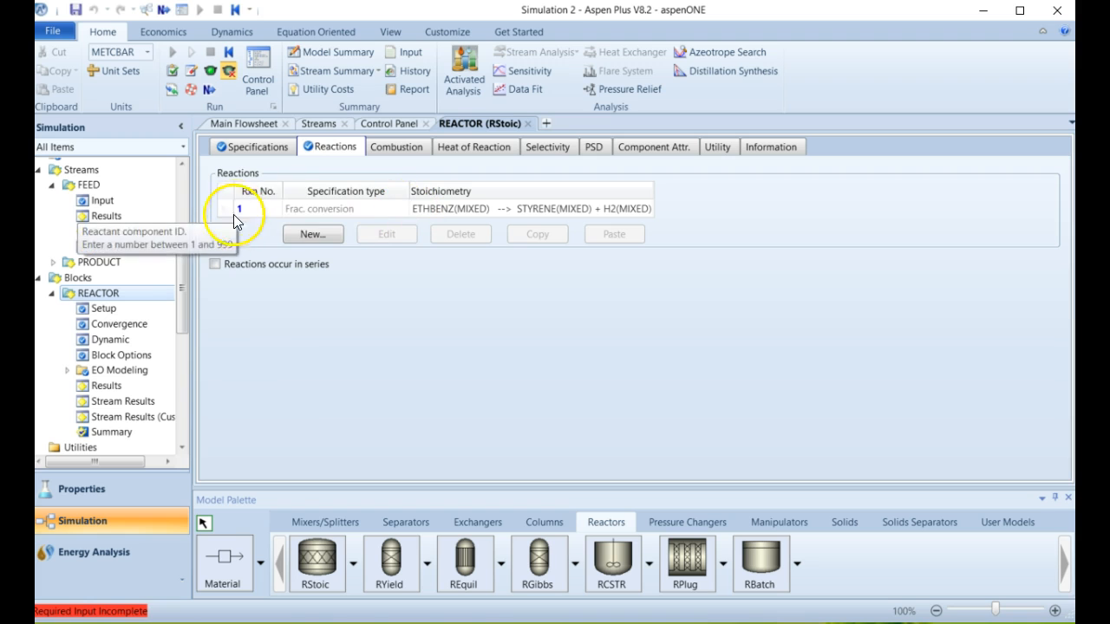
pyautogui.moveTo(179, 314); pyautogui.dragTo(176, 376)
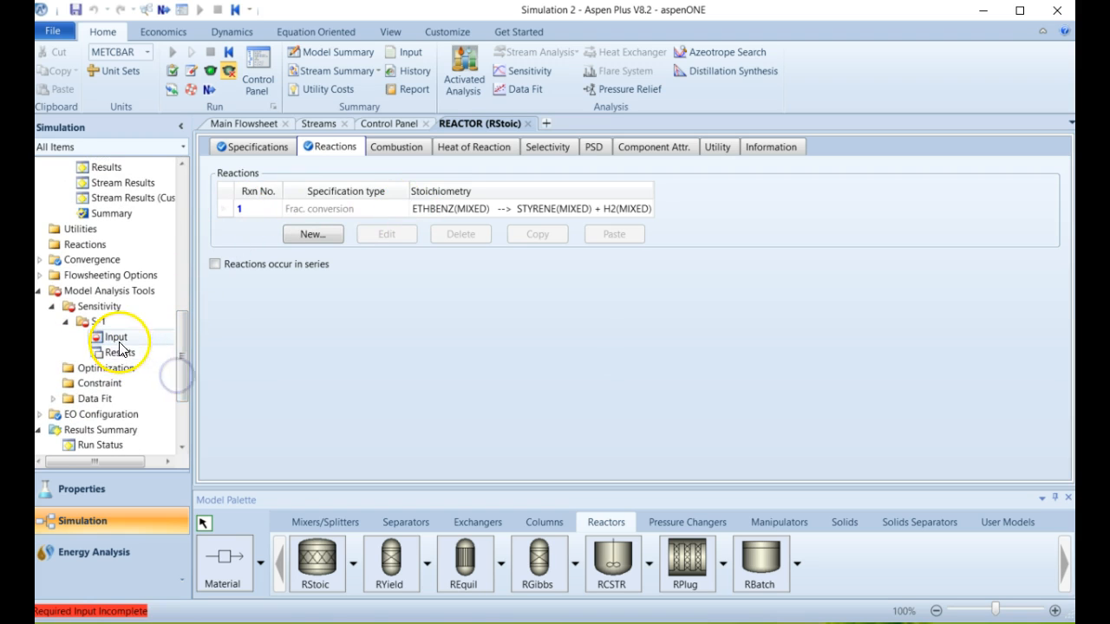
pyautogui.click(340, 297)
pyautogui.write('1')
pyautogui.click(392, 375)
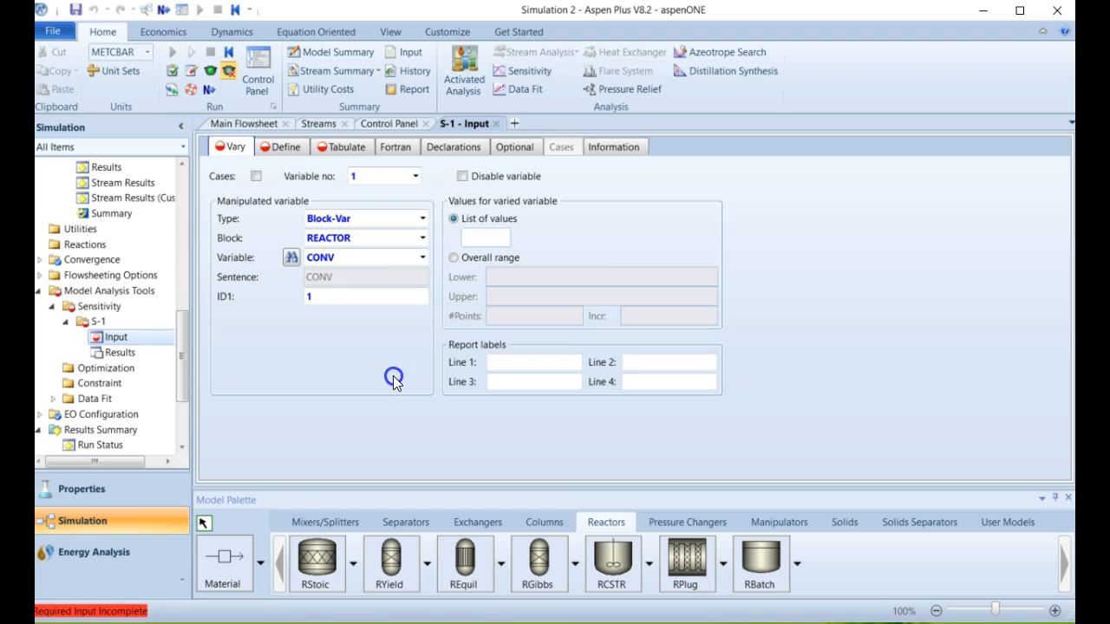
# Step: Vary the conversion over an overall range from 0 to 1 with an increment of 0.02
pyautogui.click(480, 259)
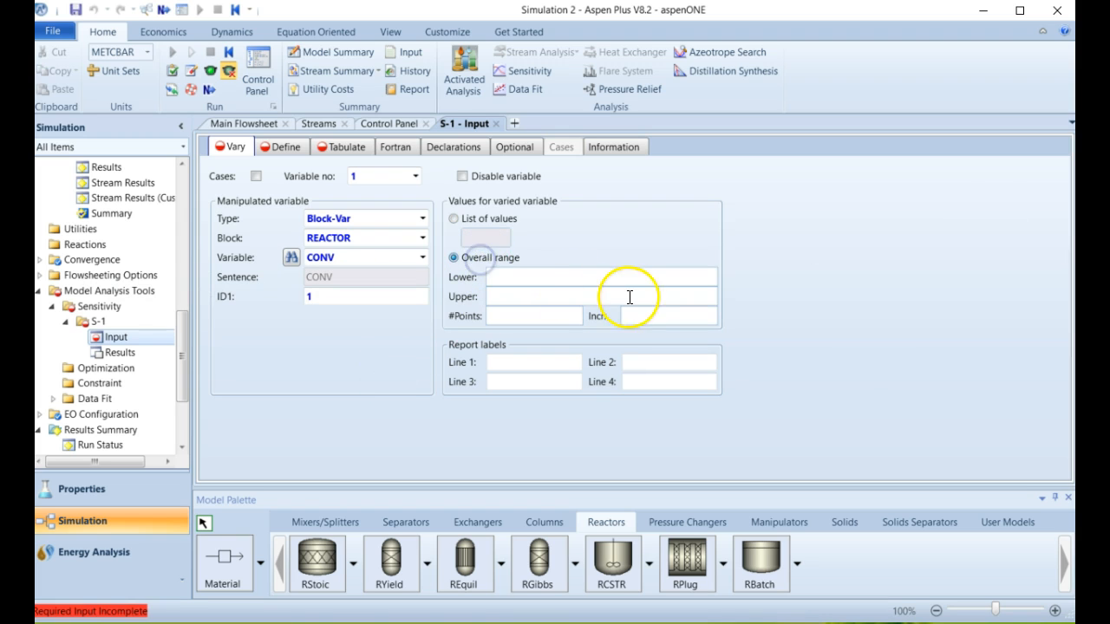
pyautogui.click(553, 275)
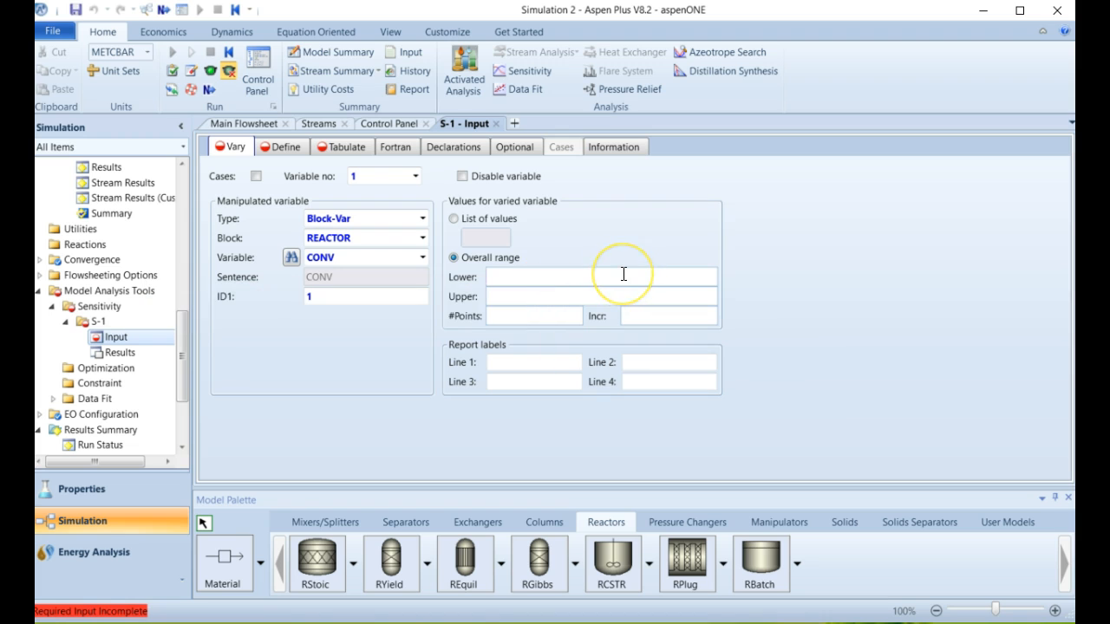
pyautogui.write('0')
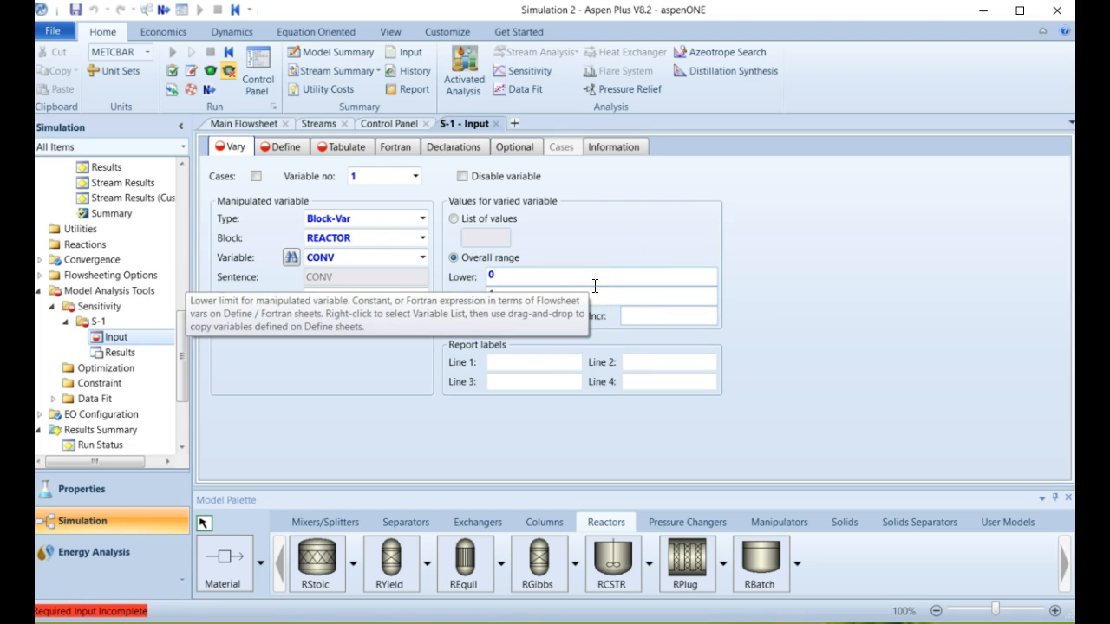
pyautogui.click(574, 321)
pyautogui.click(513, 324)
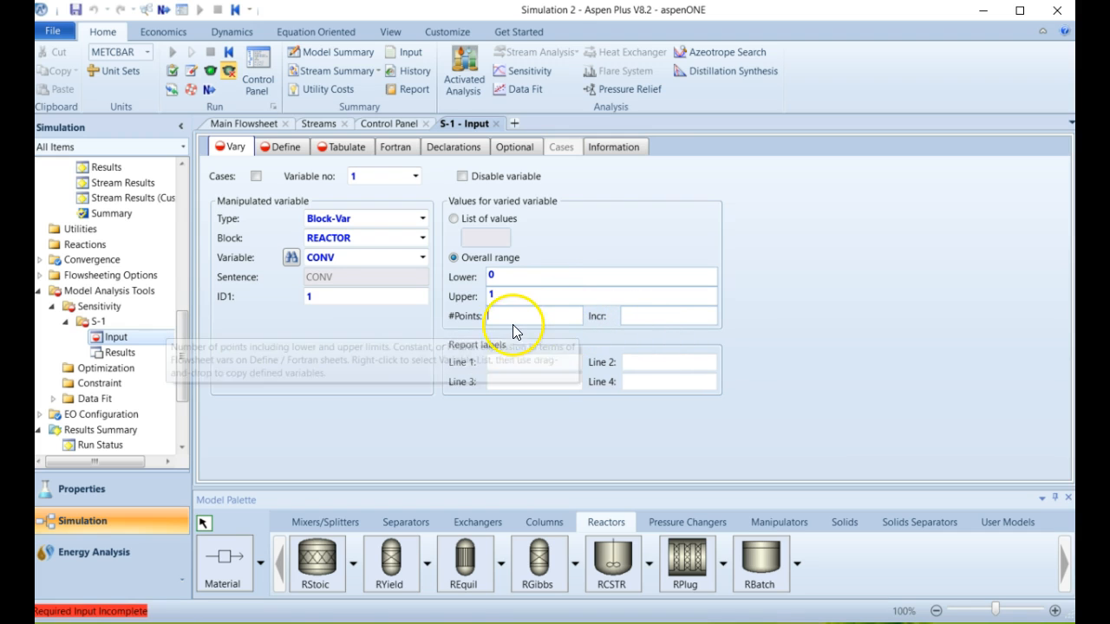
pyautogui.click(655, 315)
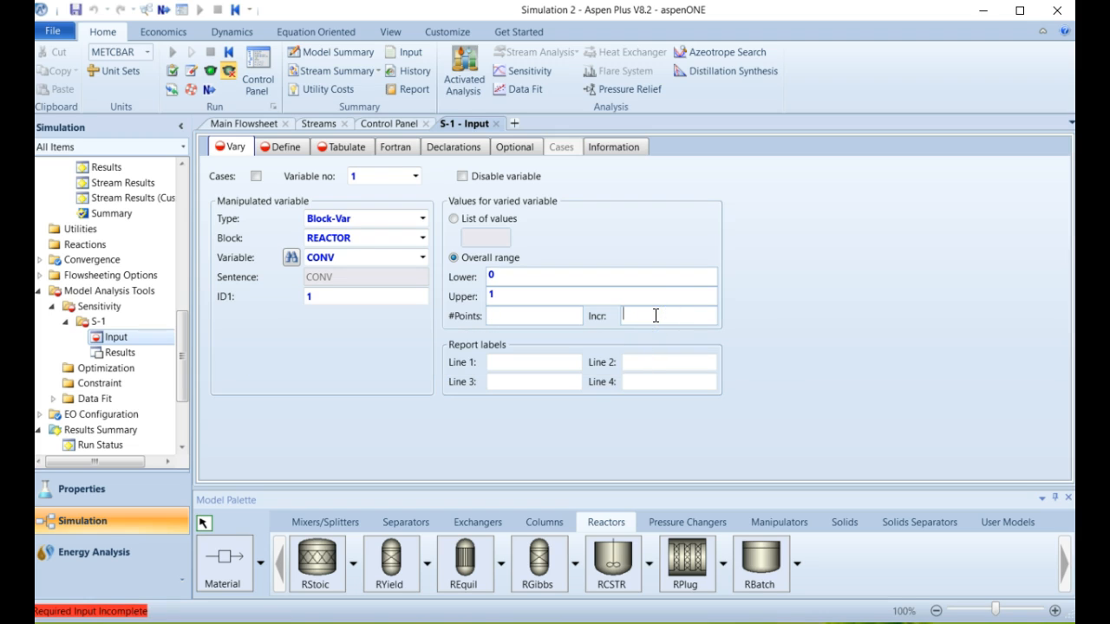
pyautogui.write('0.')
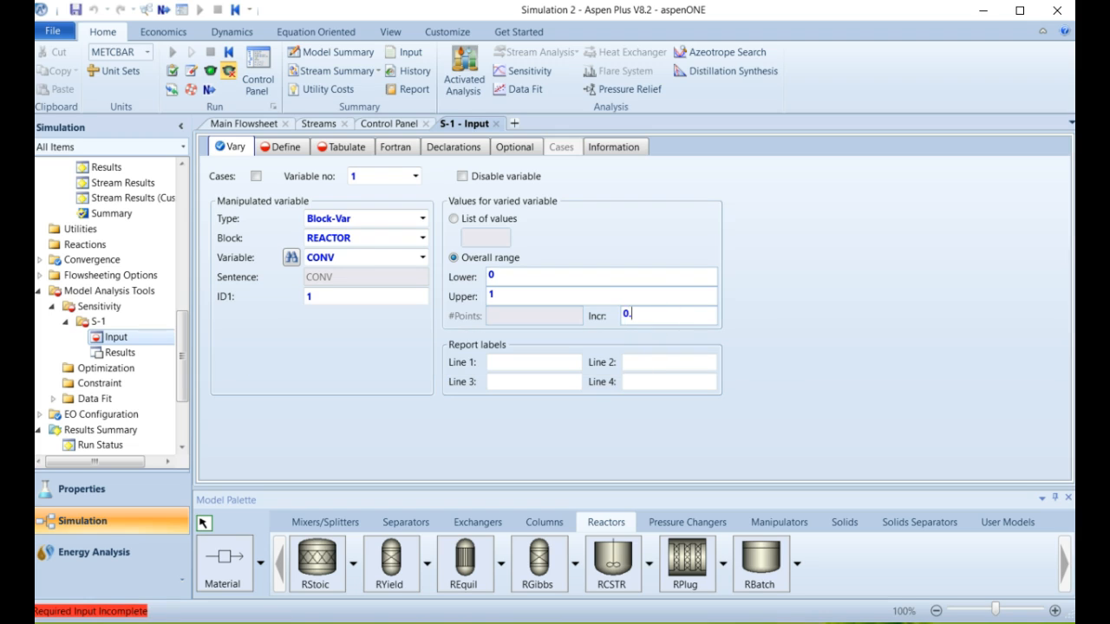
pyautogui.write('05')
pyautogui.press('BackSpace')
pyautogui.write('2')
# Step: Create a new flowsheet variable named DUTY in the sensitivity analysis definitions
pyautogui.click(287, 147)
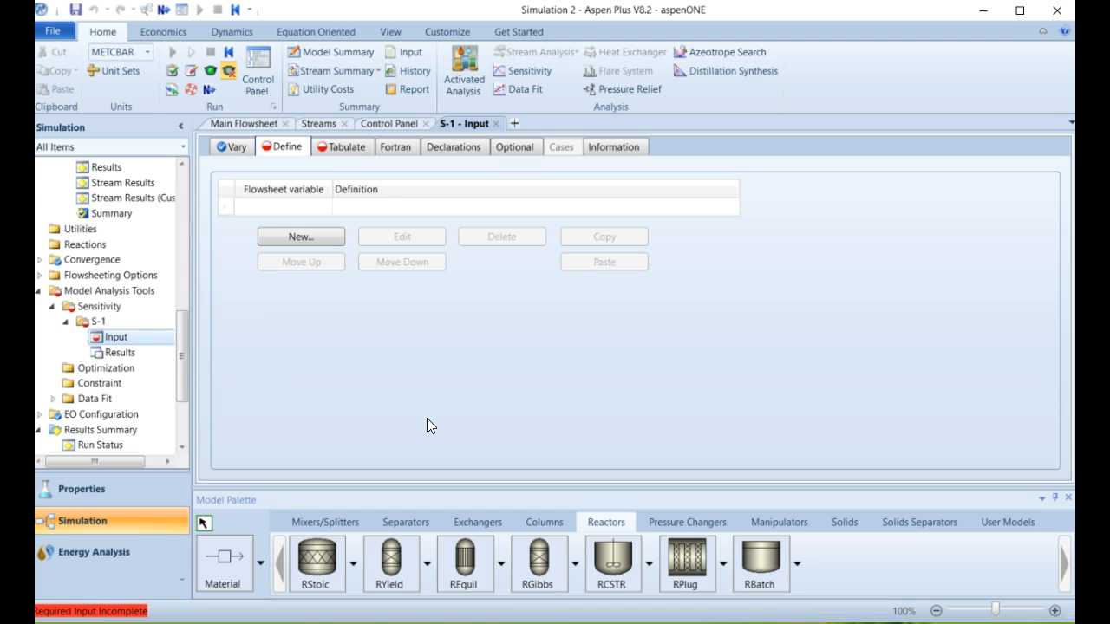
pyautogui.click(309, 241)
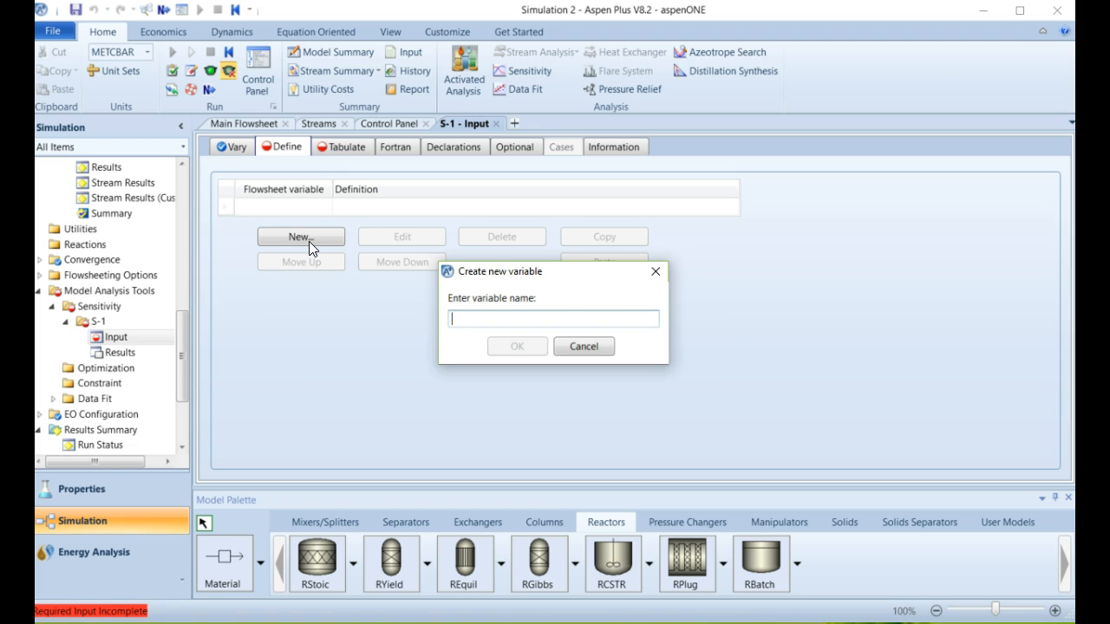
pyautogui.write('DUTY')
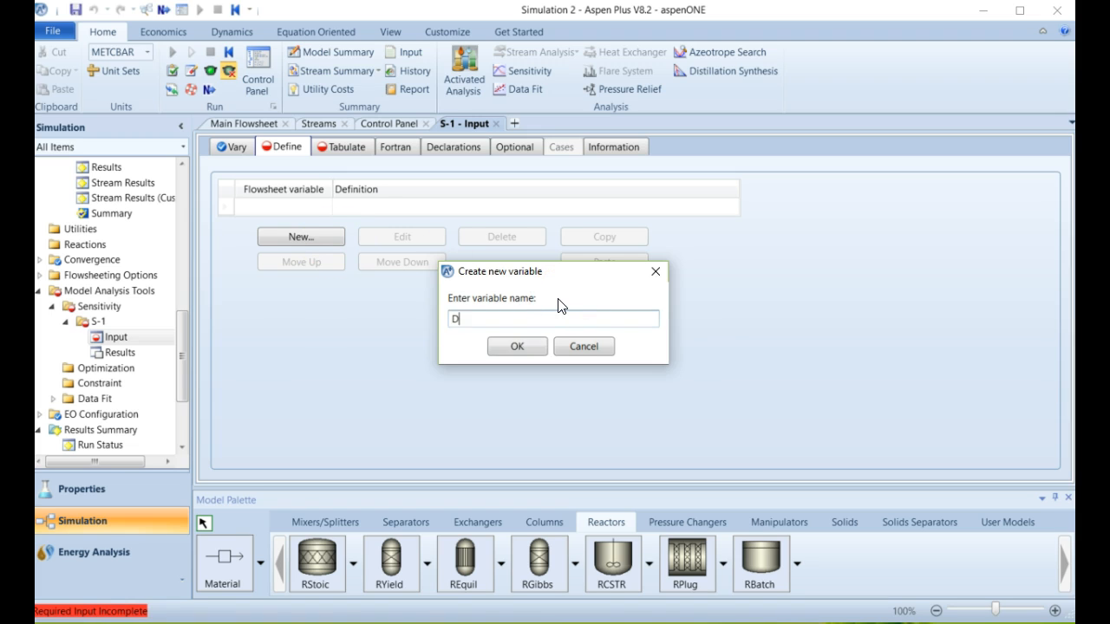
pyautogui.click(532, 350)
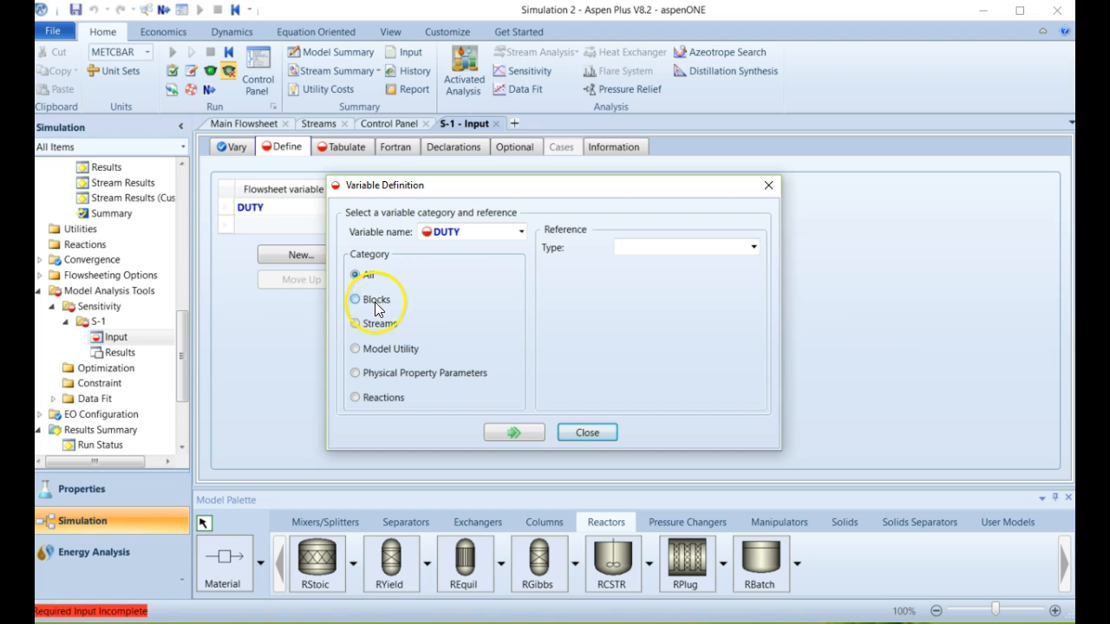
# Step: Define DUTY in the Blocks category as a Block-Var of REACTOR referencing the NET-DUTY variable
pyautogui.click(383, 299)
pyautogui.click(756, 247)
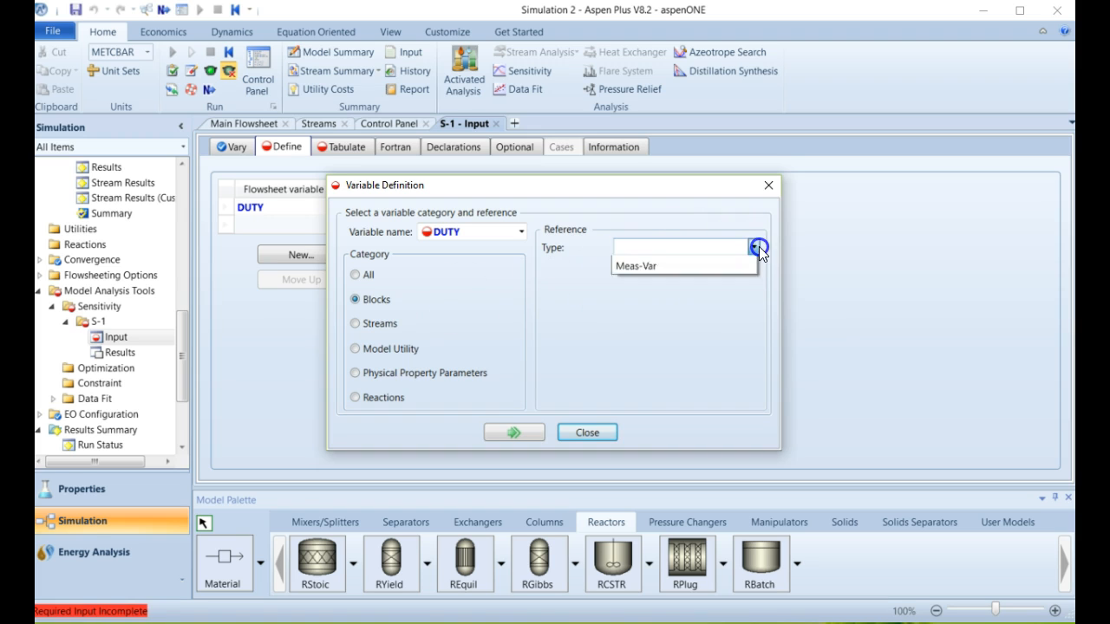
pyautogui.click(735, 259)
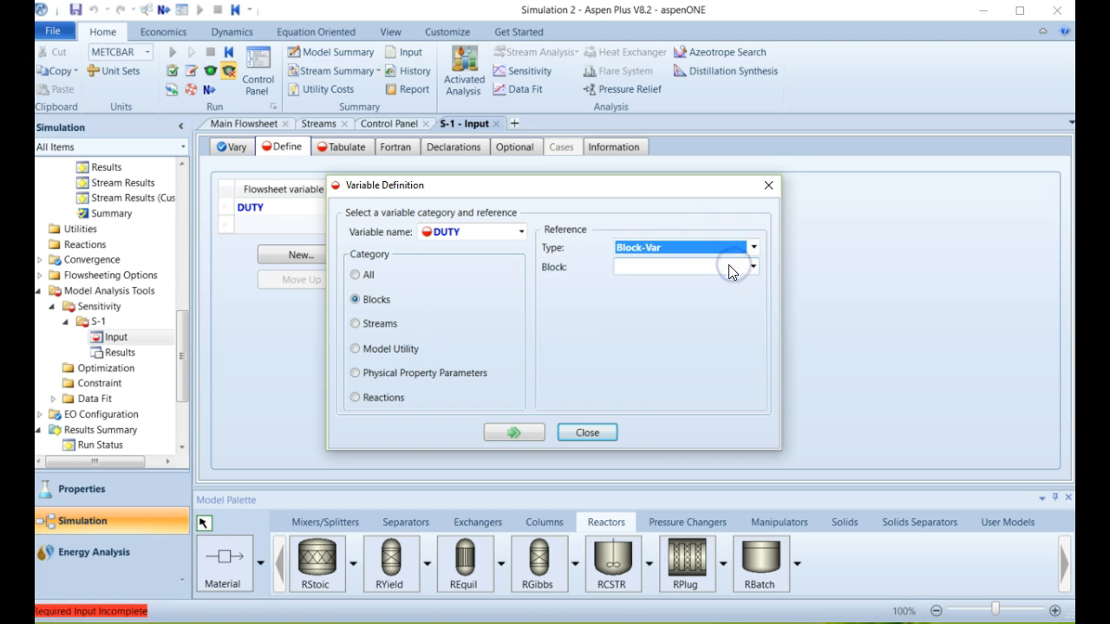
pyautogui.click(754, 266)
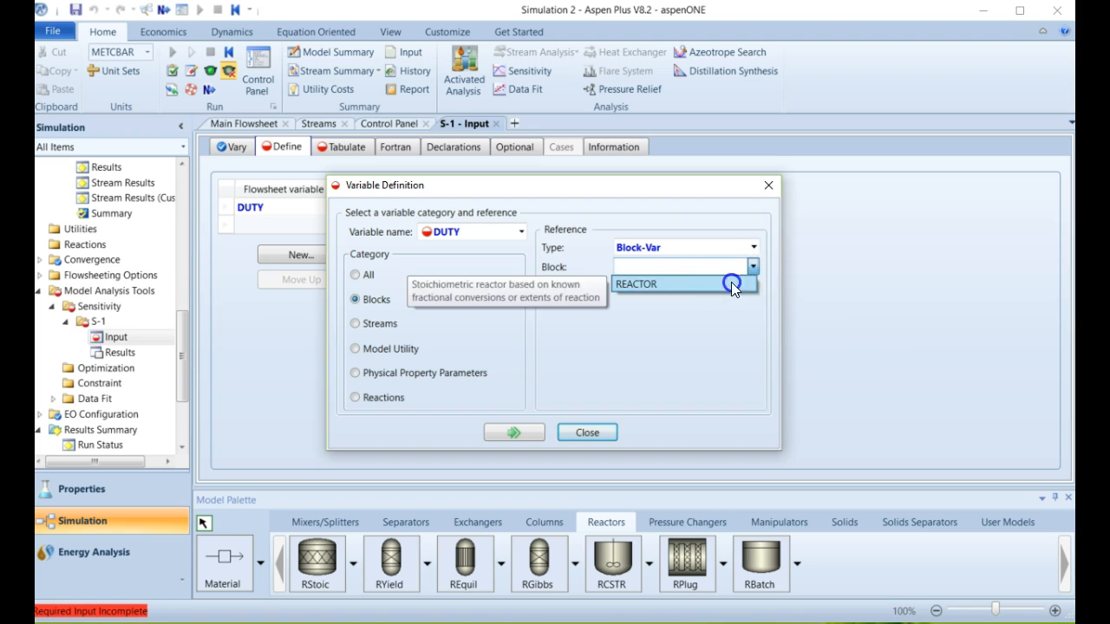
pyautogui.click(731, 284)
pyautogui.click(731, 287)
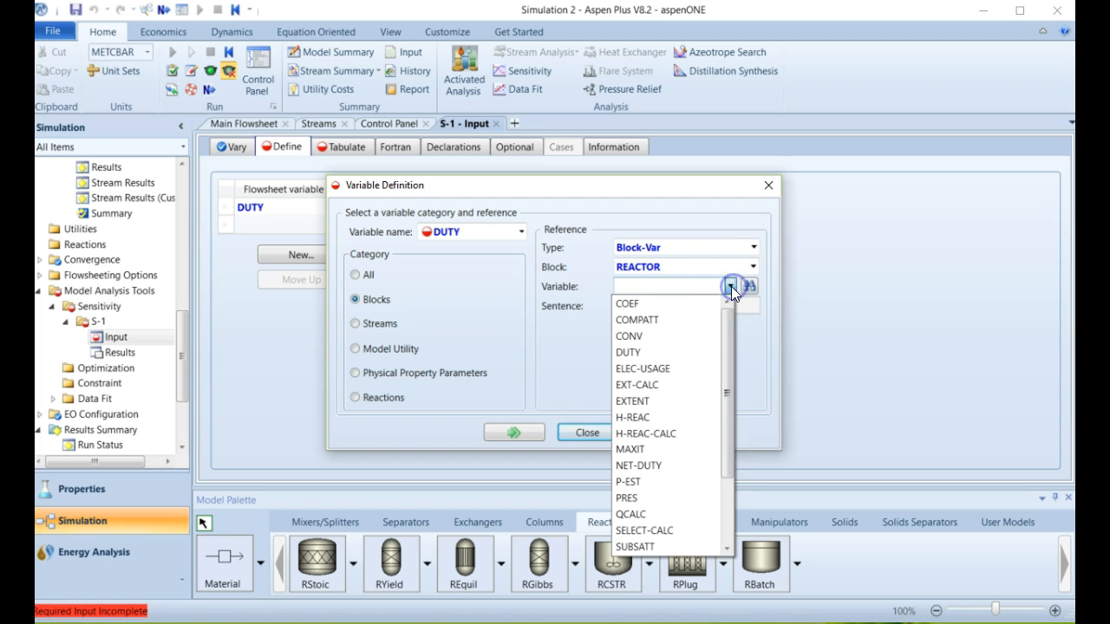
pyautogui.moveTo(733, 330)
pyautogui.mouseDown()
pyautogui.moveTo(718, 452)
pyautogui.moveTo(732, 314)
pyautogui.mouseUp()
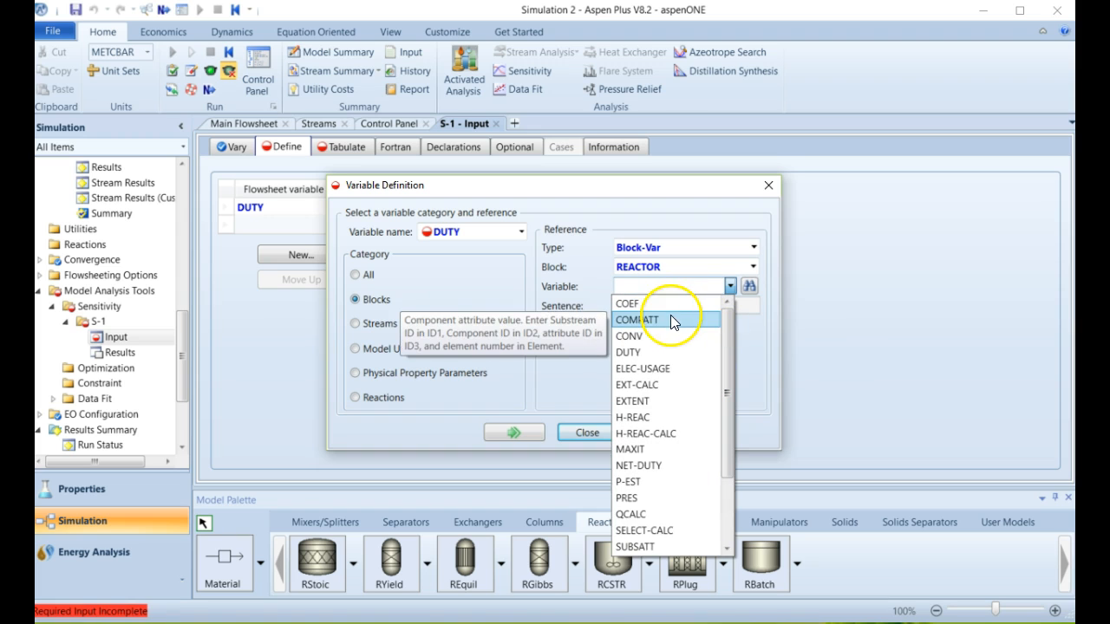
pyautogui.click(645, 354)
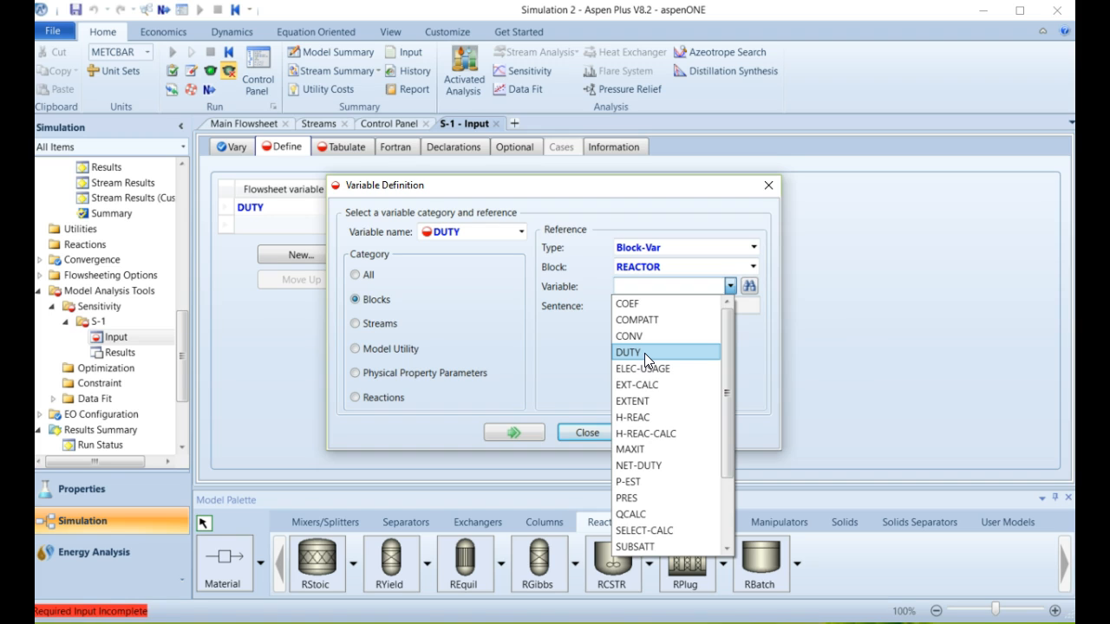
pyautogui.click(642, 466)
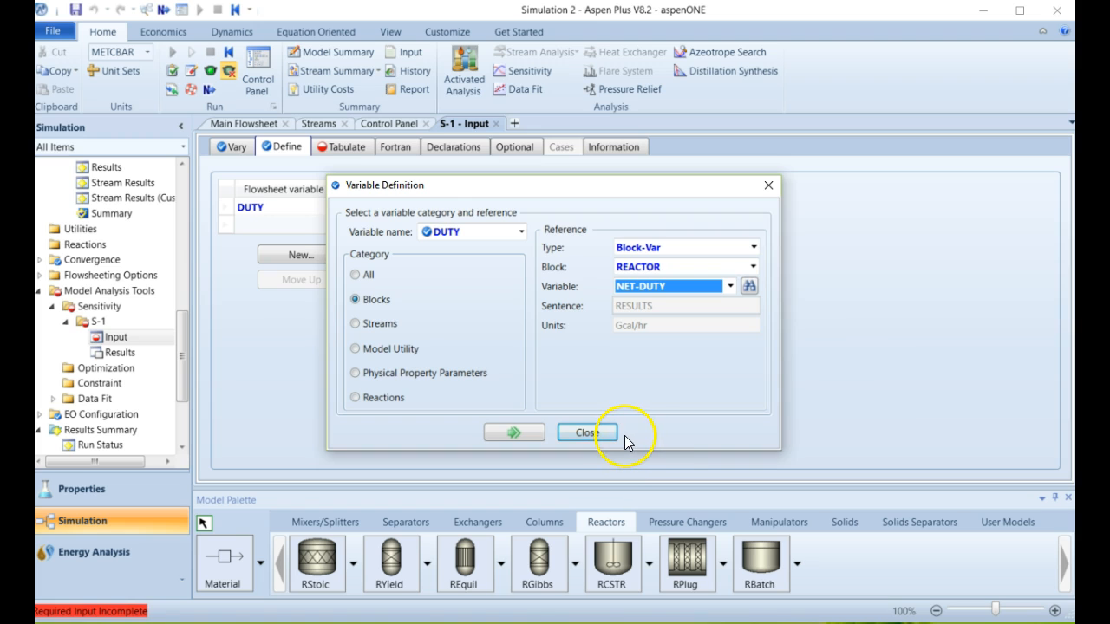
pyautogui.click(602, 431)
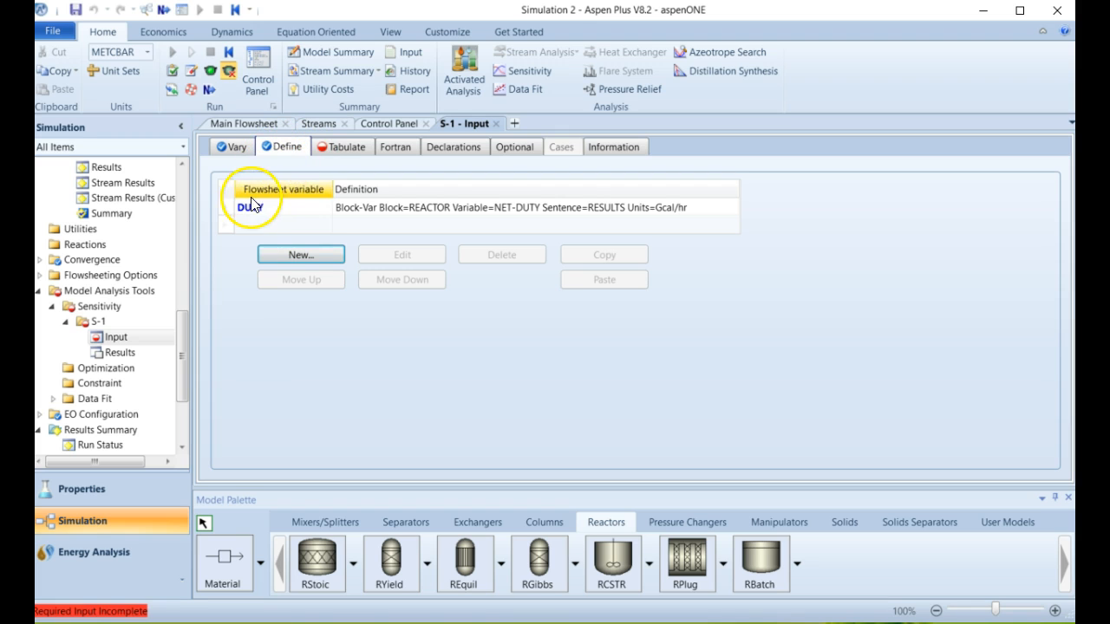
# Step: Fill the tabulation with the DUTY variable and give its column the label HEAT DUT and the unit label GCAL/HR
pyautogui.click(347, 149)
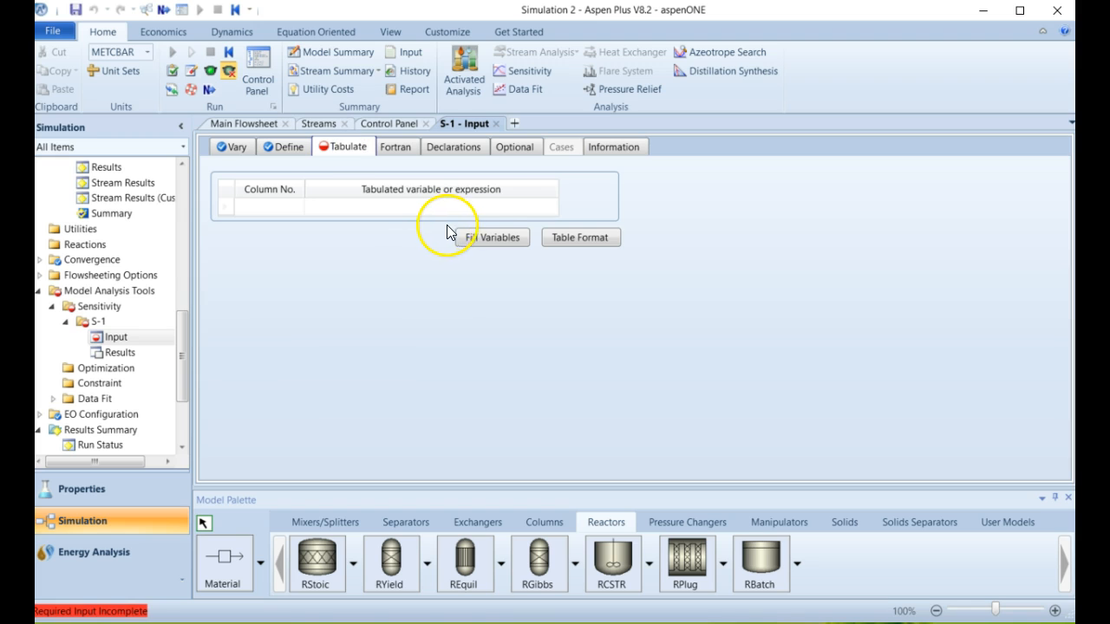
pyautogui.click(497, 238)
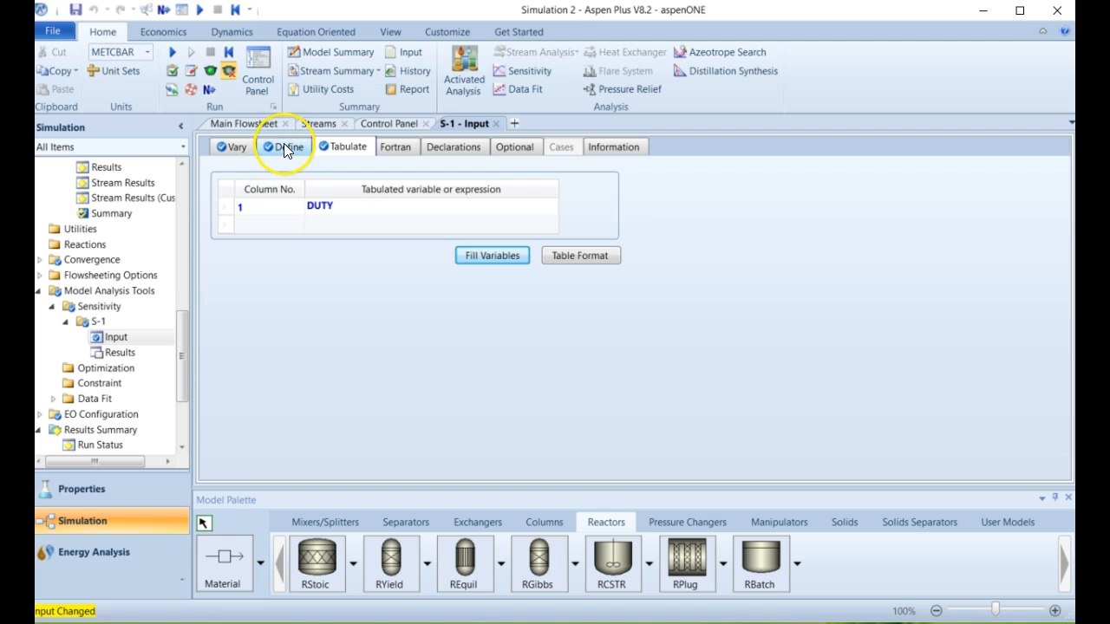
pyautogui.click(575, 253)
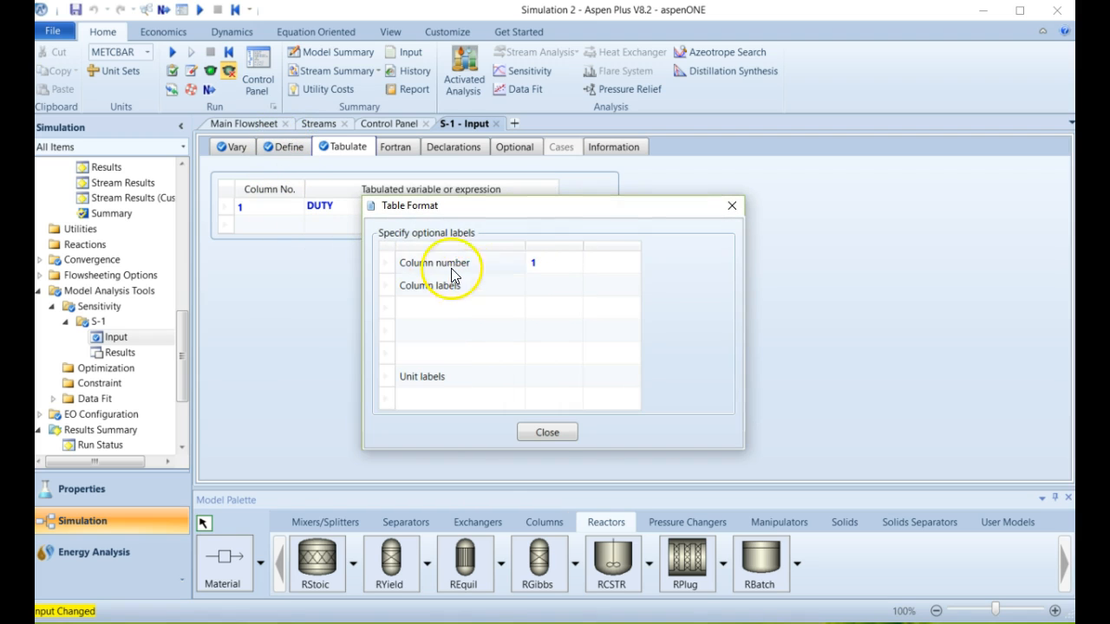
pyautogui.click(541, 286)
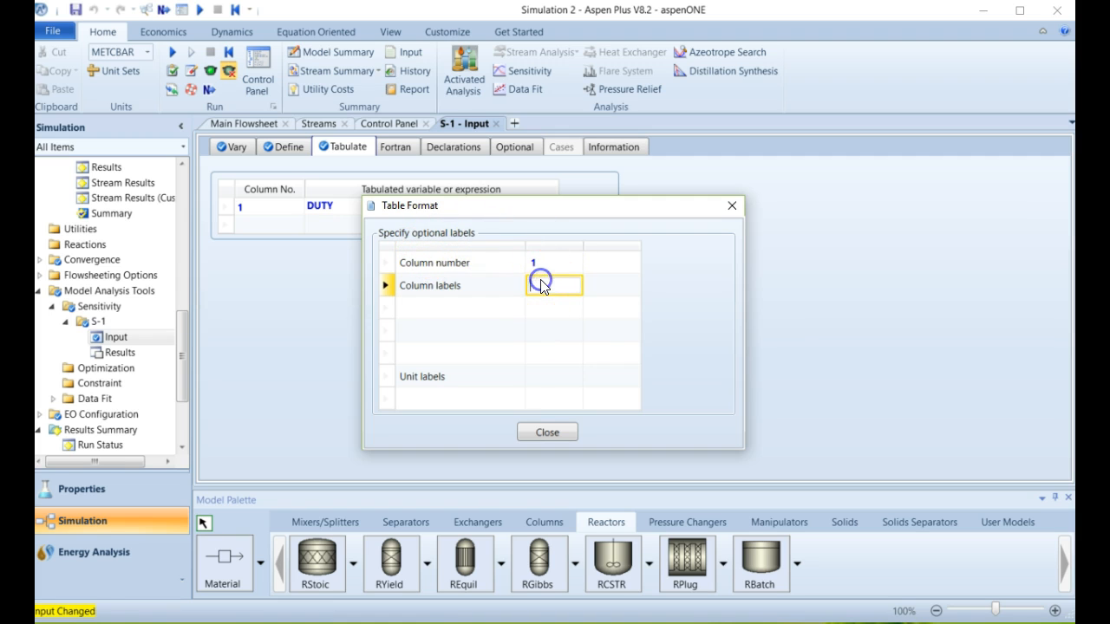
pyautogui.click(557, 297)
pyautogui.click(559, 376)
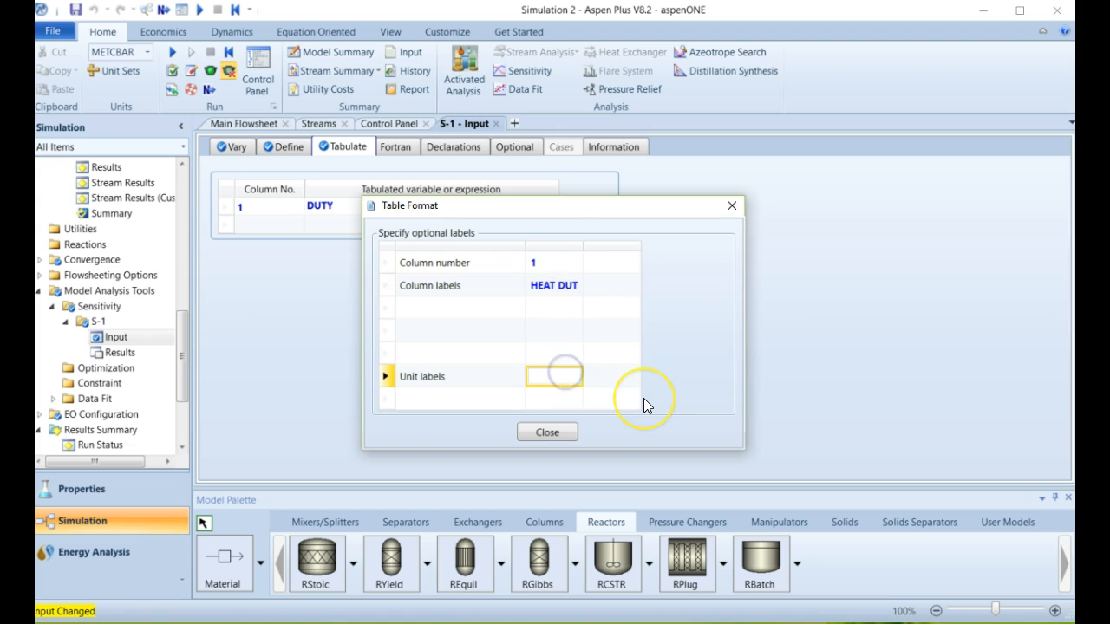
pyautogui.write('GCA')
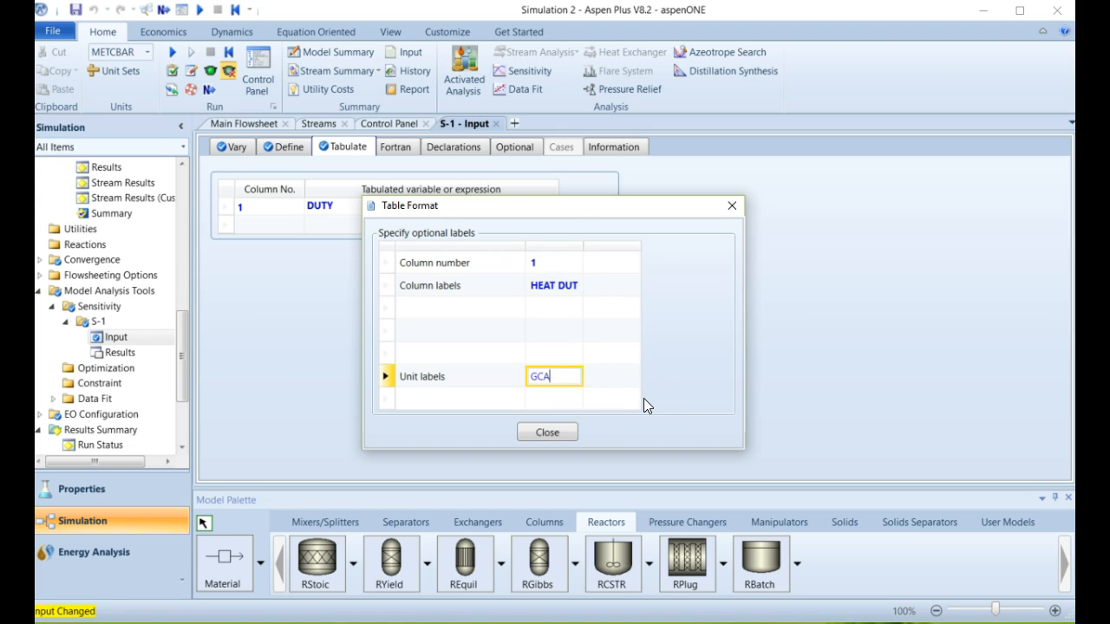
pyautogui.write('L/HR')
pyautogui.click(564, 439)
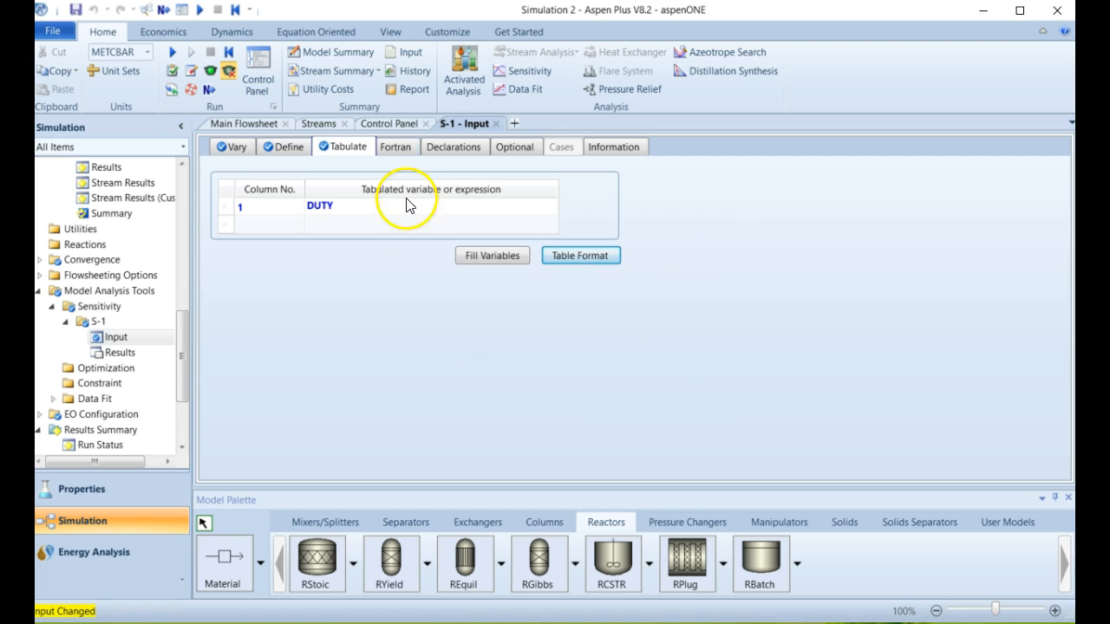
# Step: Run the simulation with the sensitivity analysis and open the results of S-1
pyautogui.click(200, 10)
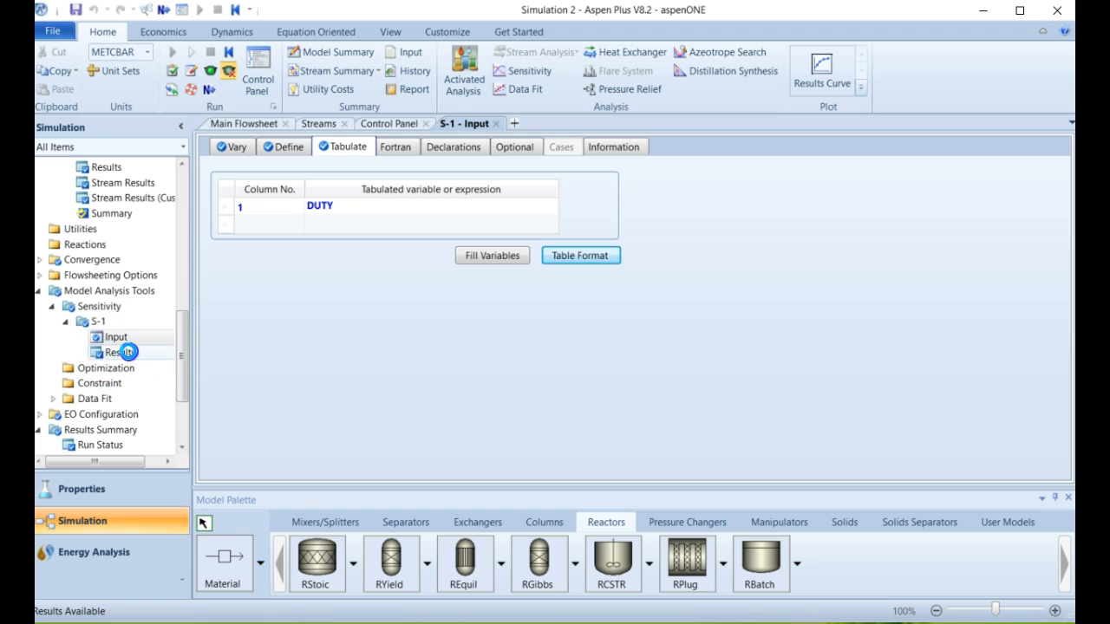
pyautogui.click(119, 352)
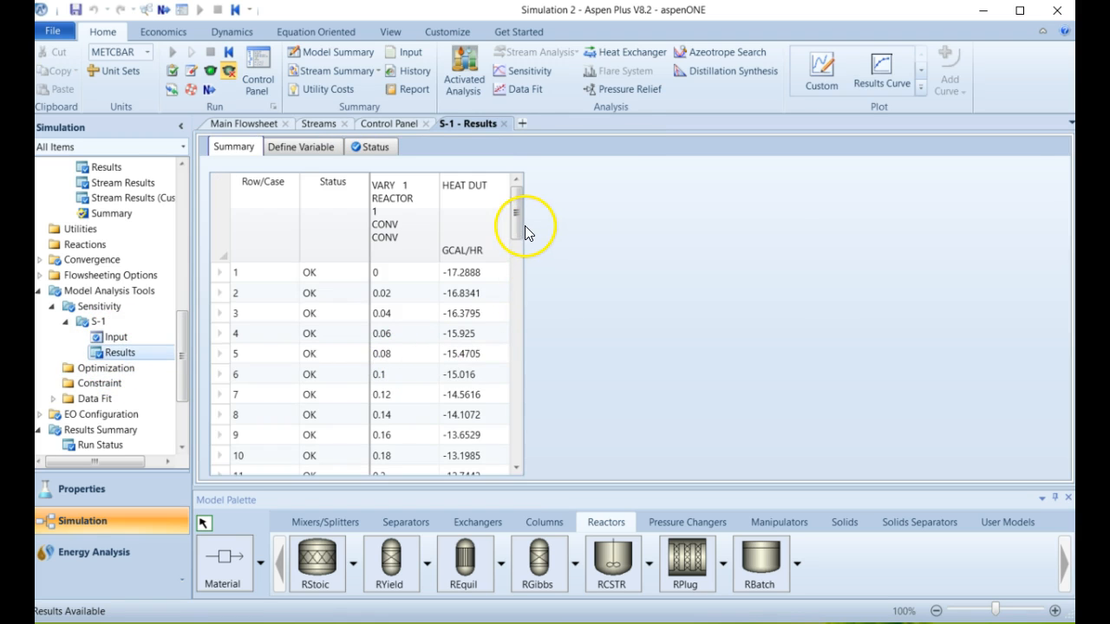
# Step: Examine the tabulated heat duty in GCAL/HR for all conversion cases from 0 to 1
pyautogui.moveTo(518, 227); pyautogui.dragTo(520, 249)
pyautogui.click(517, 225)
pyautogui.moveTo(517, 227); pyautogui.dragTo(526, 417)
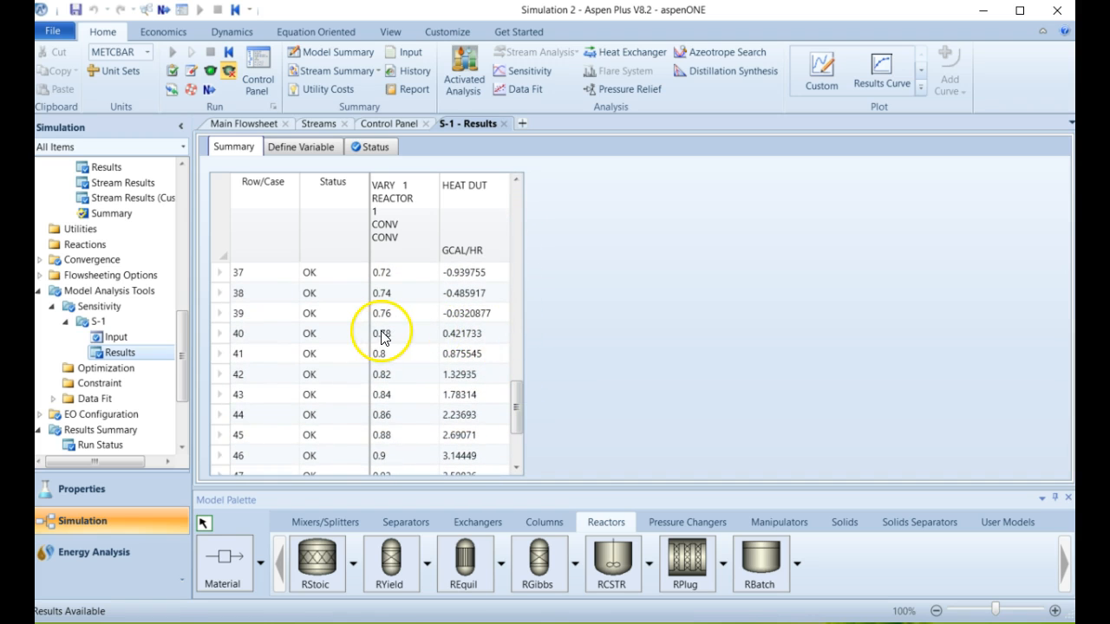
pyautogui.click(513, 397)
pyautogui.moveTo(519, 408); pyautogui.dragTo(519, 464)
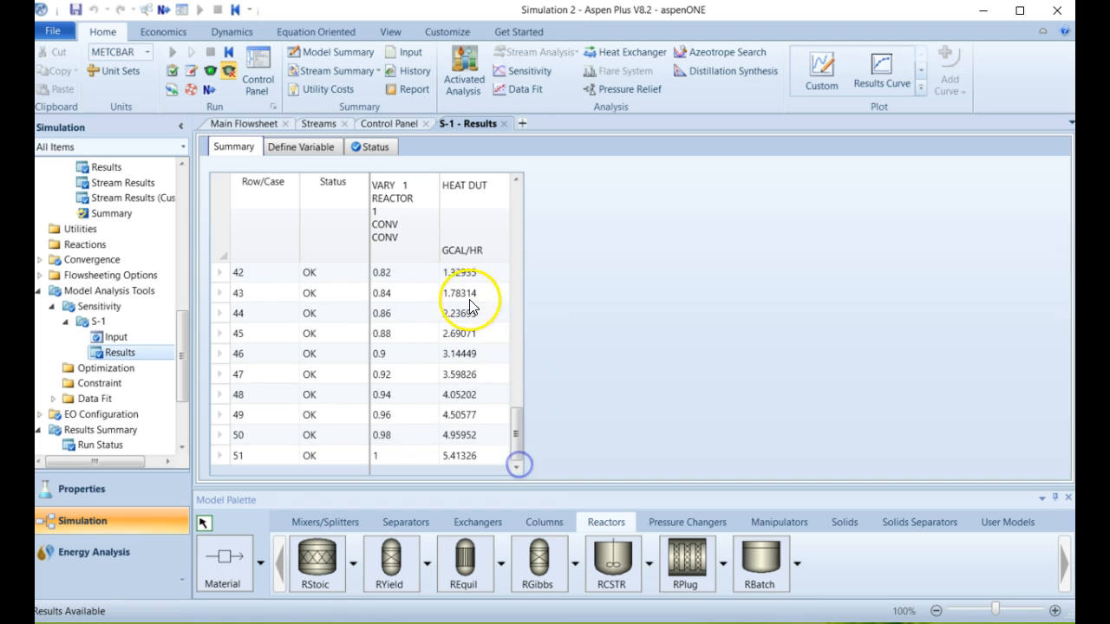
pyautogui.scroll(1, 477, 303)
pyautogui.scroll(2, 469, 303)
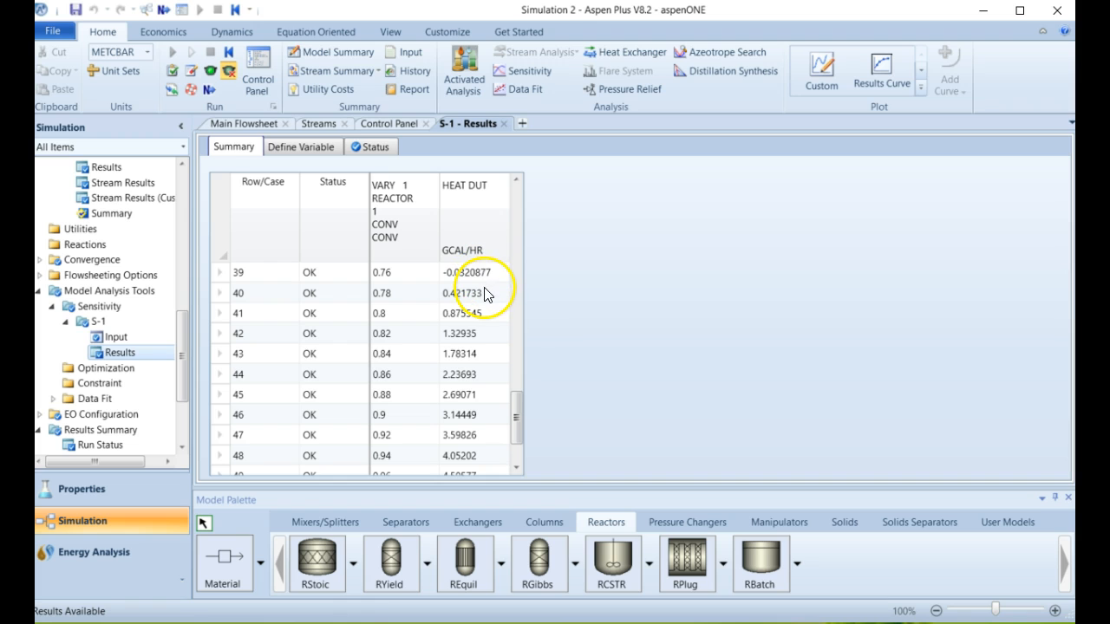
pyautogui.scroll(-1, 478, 300)
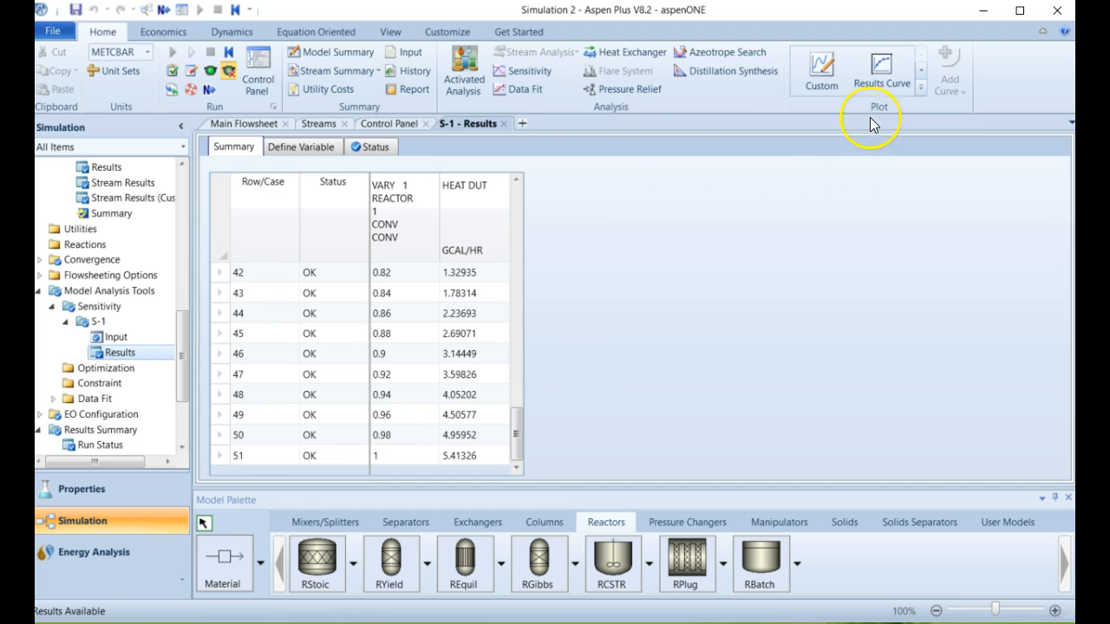
# Step: Plot HEAT DUT against the reactor conversion as a results curve and move the legend clear of the line
pyautogui.click(884, 67)
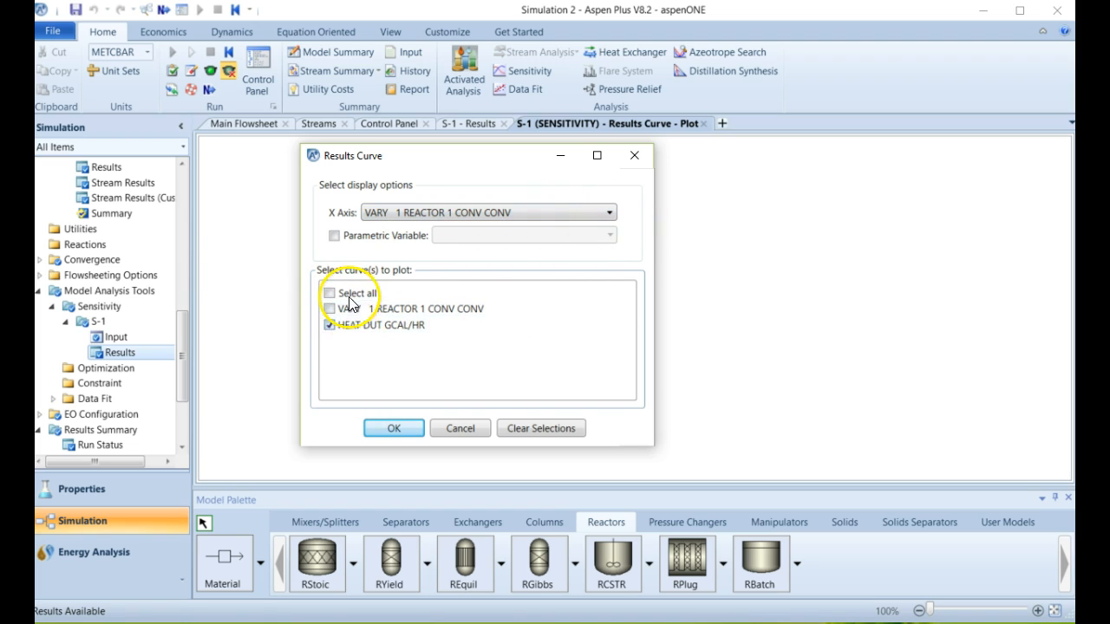
pyautogui.click(393, 428)
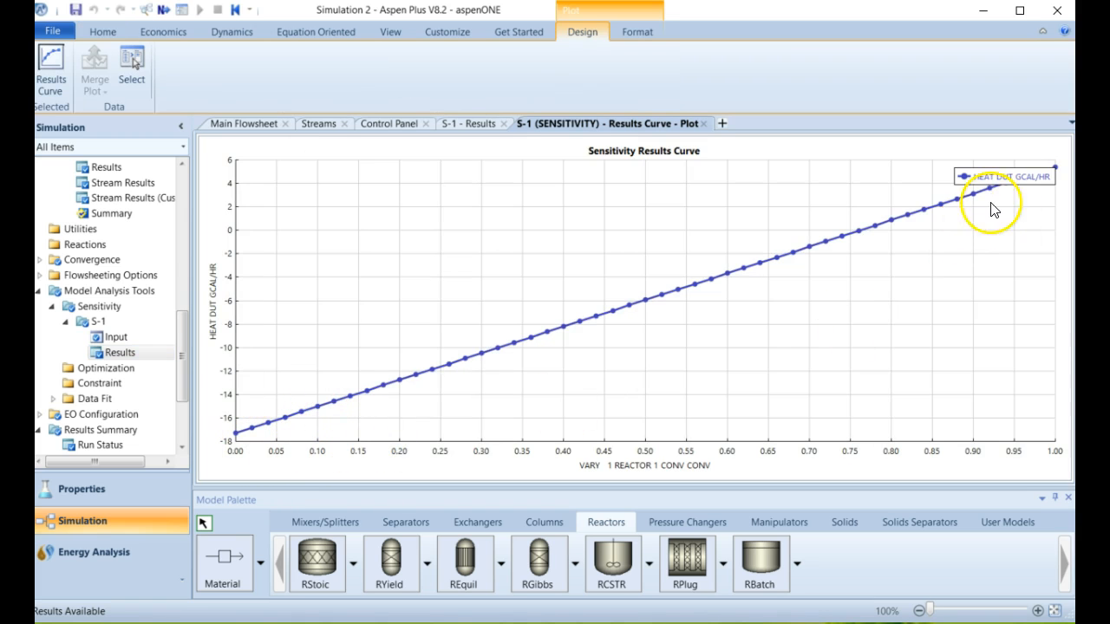
pyautogui.moveTo(991, 173); pyautogui.dragTo(966, 344)
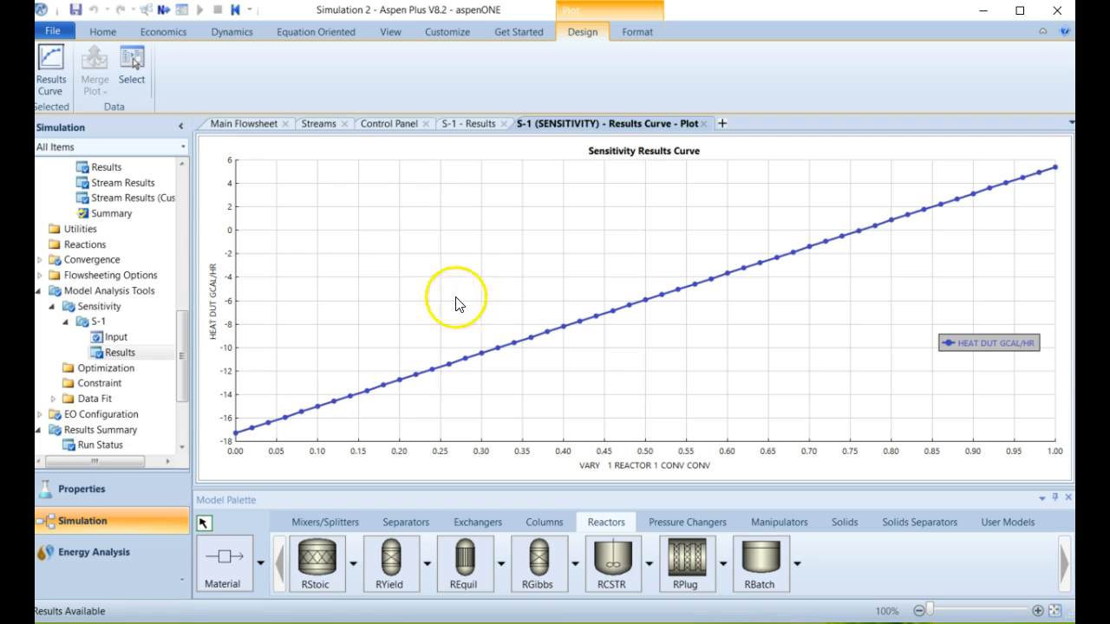
# Step: Delete the sensitivity analysis S-1 from the model analysis tools and accept the confirmations
pyautogui.click(124, 353)
pyautogui.click(106, 320)
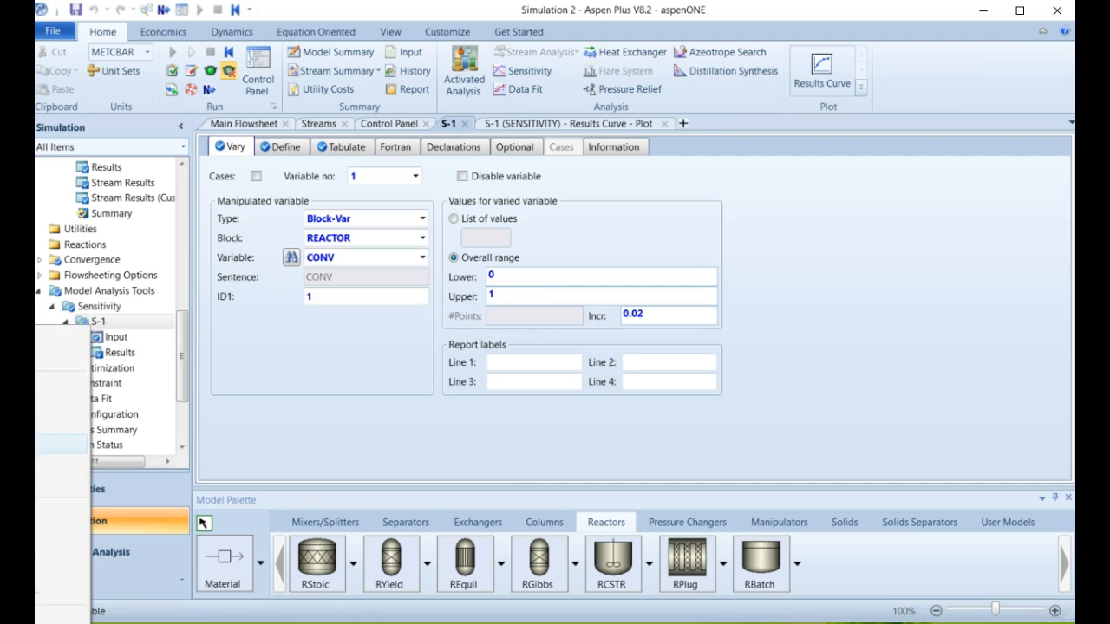
pyautogui.click(60, 405)
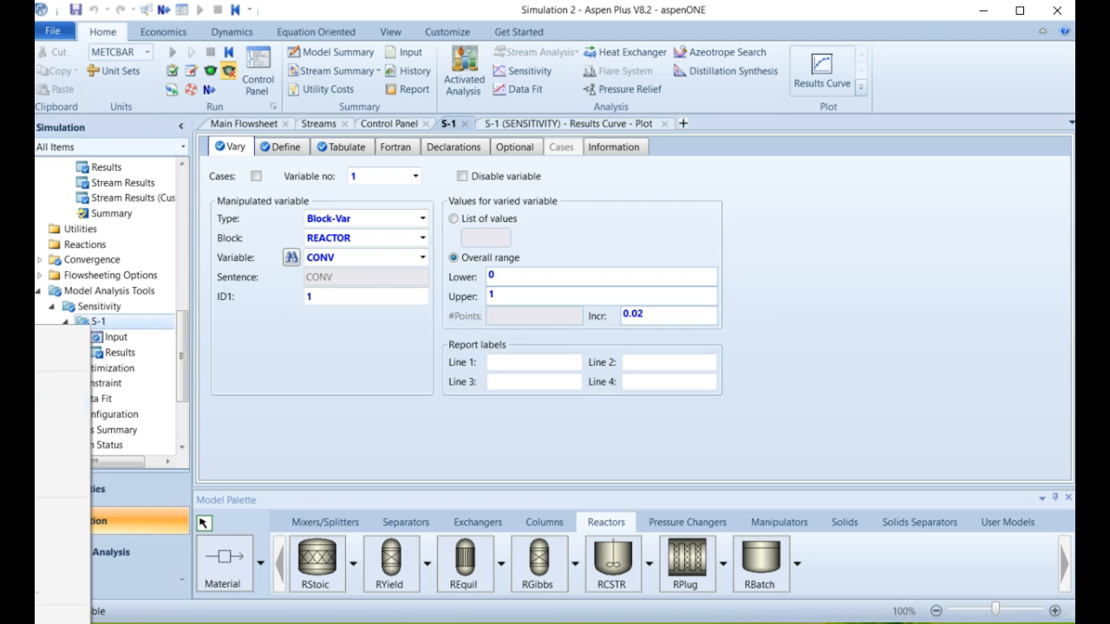
pyautogui.click(578, 343)
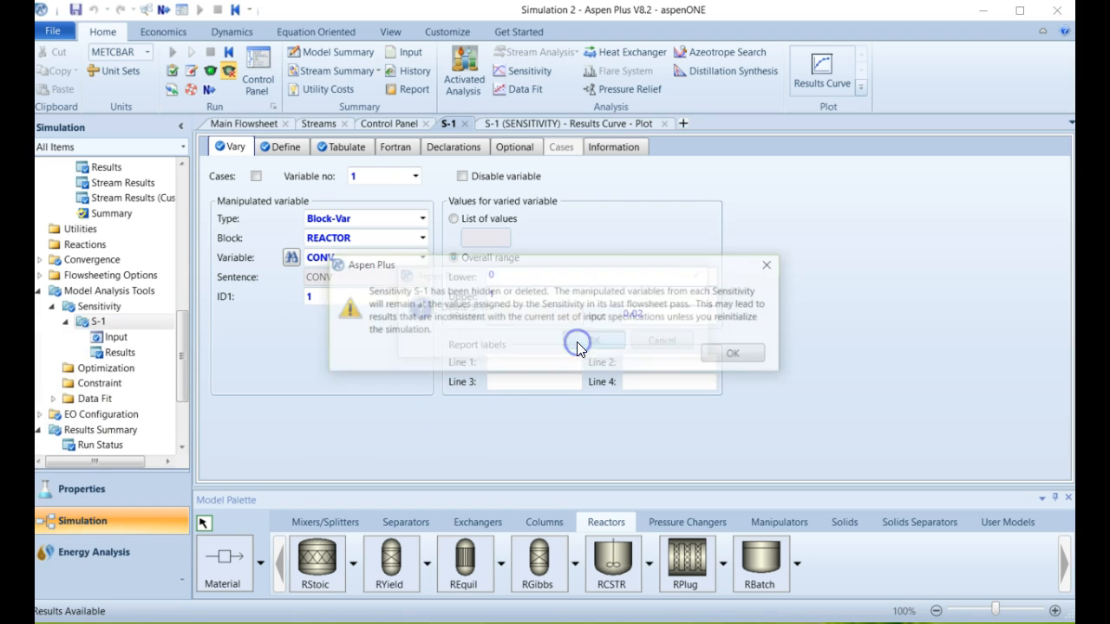
pyautogui.click(741, 358)
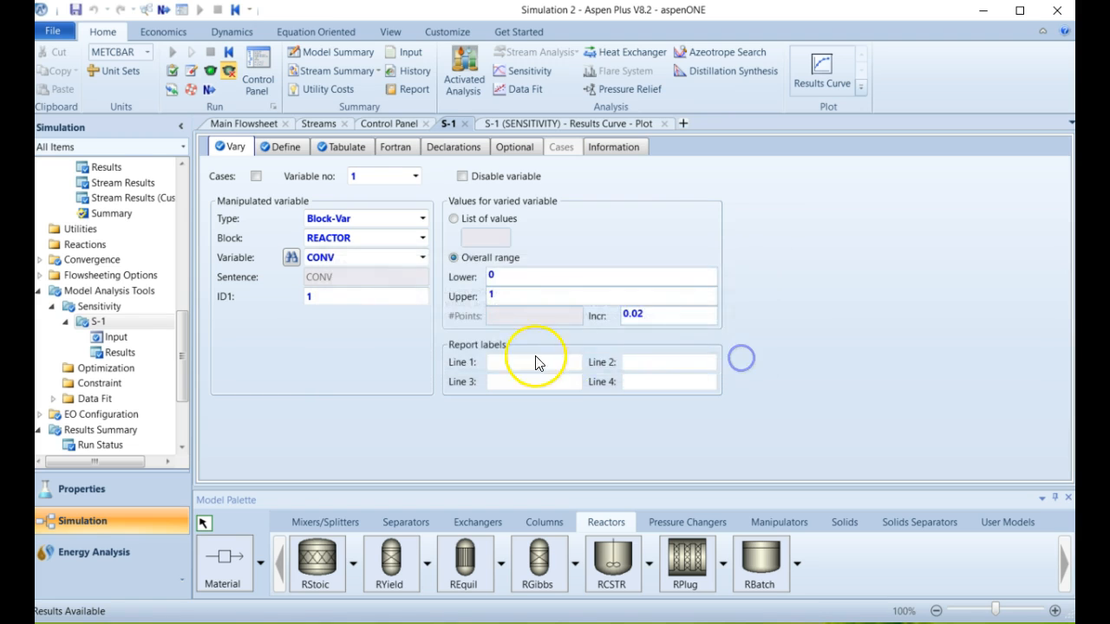
pyautogui.click(183, 386)
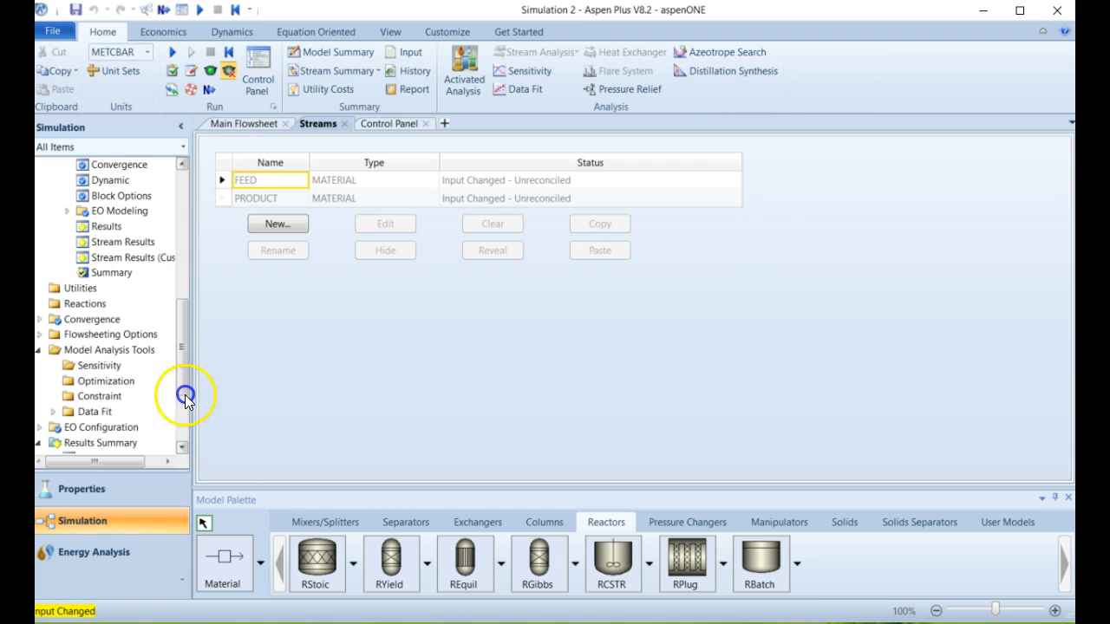
# Step: Return to the main flowsheet and move the REACTOR label closer to the reactor block
pyautogui.click(271, 126)
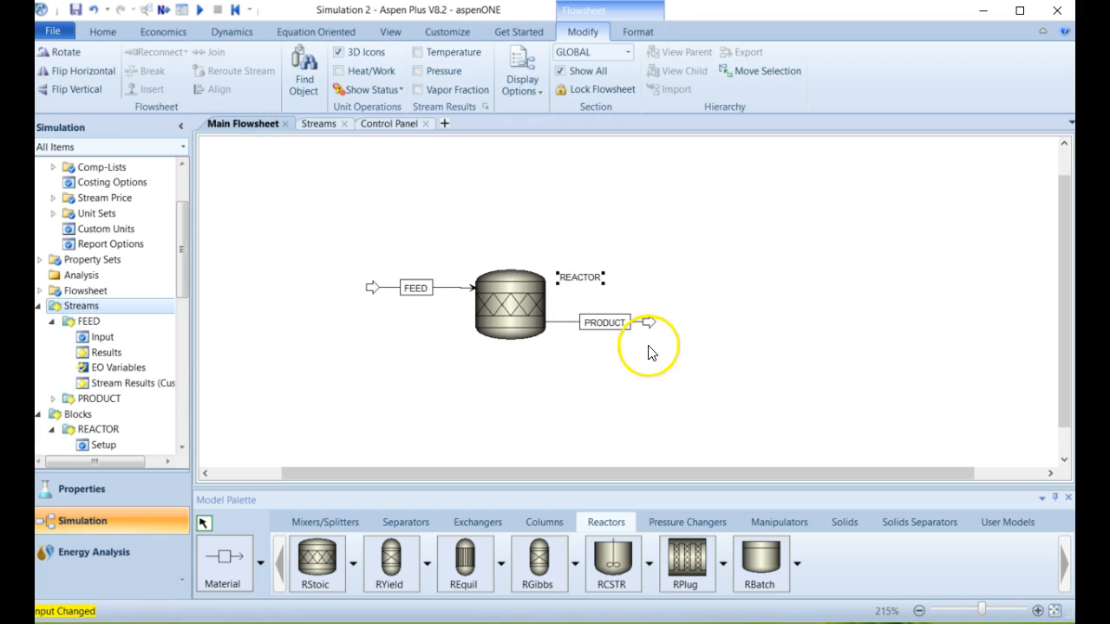
pyautogui.click(732, 360)
pyautogui.moveTo(580, 279); pyautogui.dragTo(566, 270)
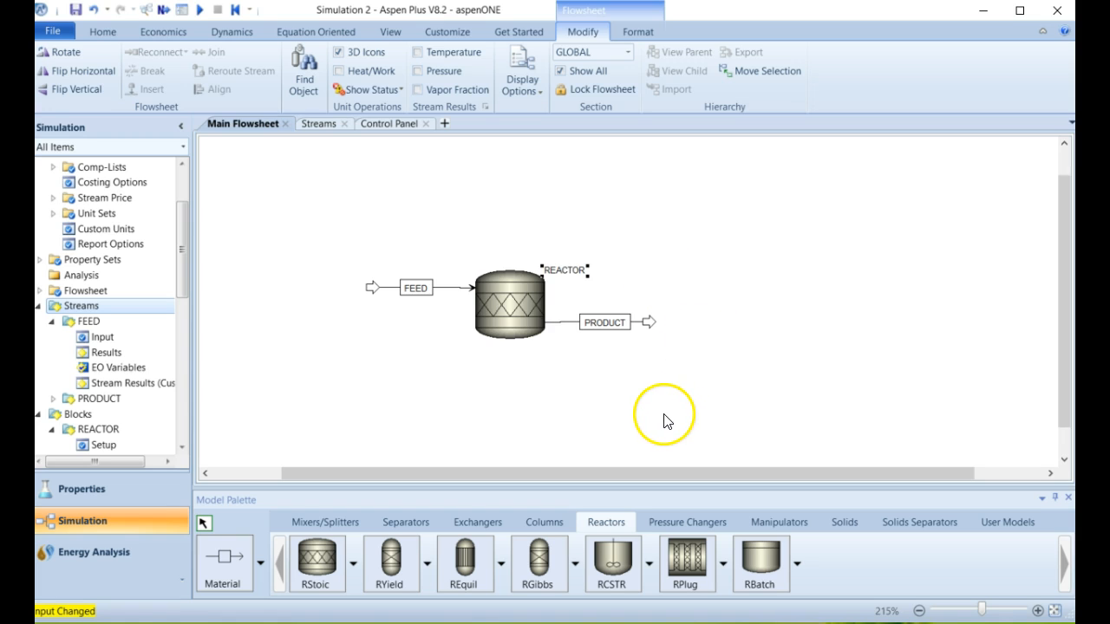
# Step: Place a Sep separator block downstream of the reactor and reconnect the PRODUCT stream to its inlet
pyautogui.click(414, 519)
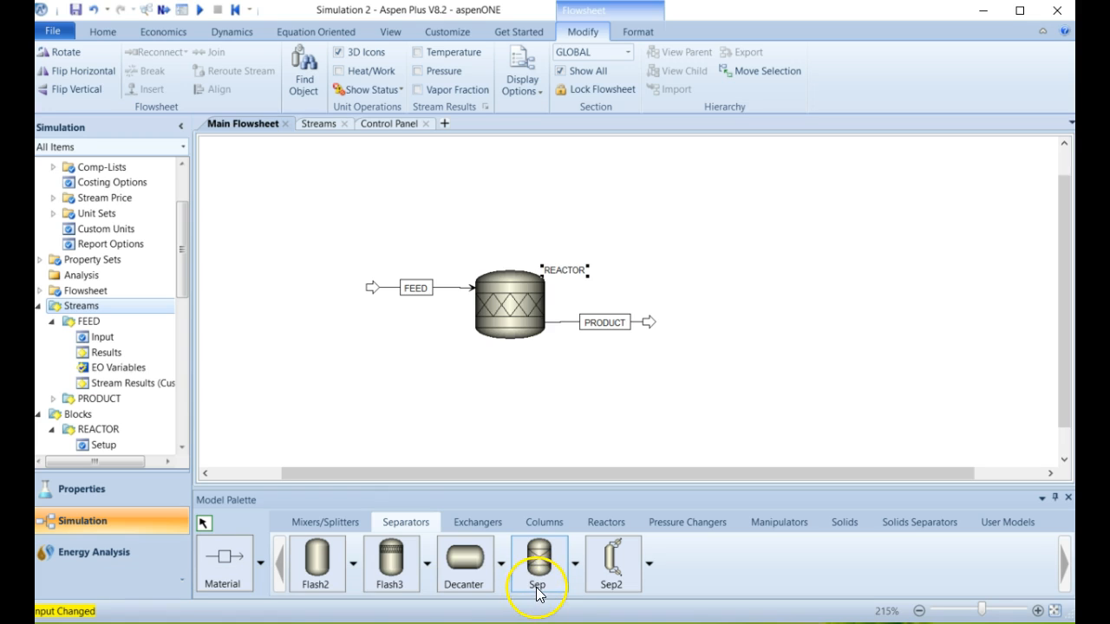
pyautogui.click(543, 563)
pyautogui.click(703, 318)
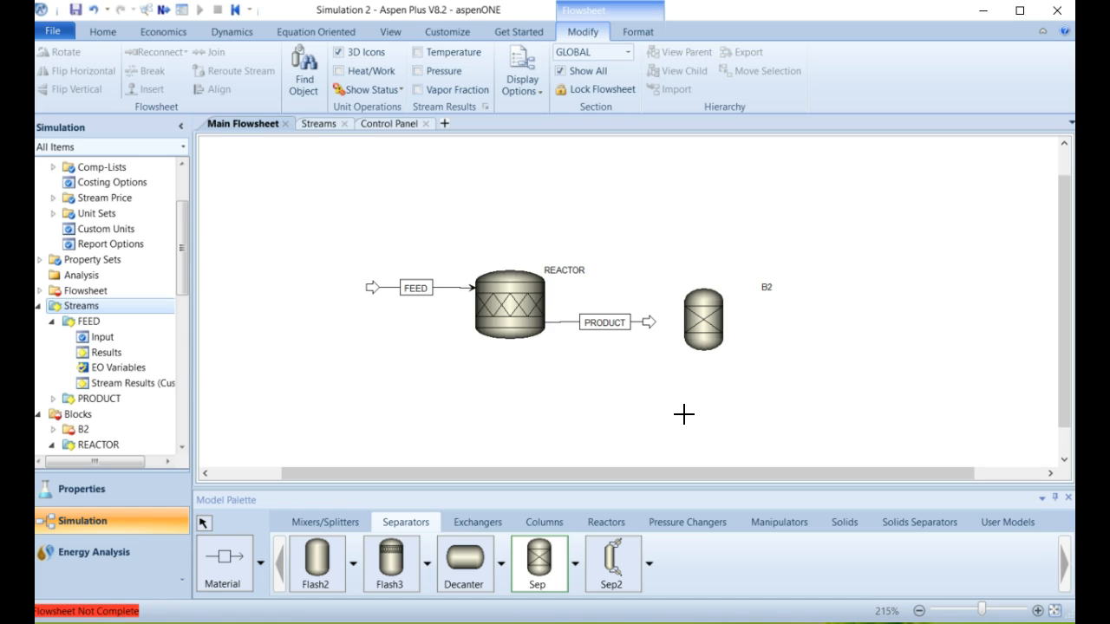
pyautogui.rightClick(691, 342)
pyautogui.click(696, 325)
pyautogui.moveTo(696, 325); pyautogui.dragTo(681, 325)
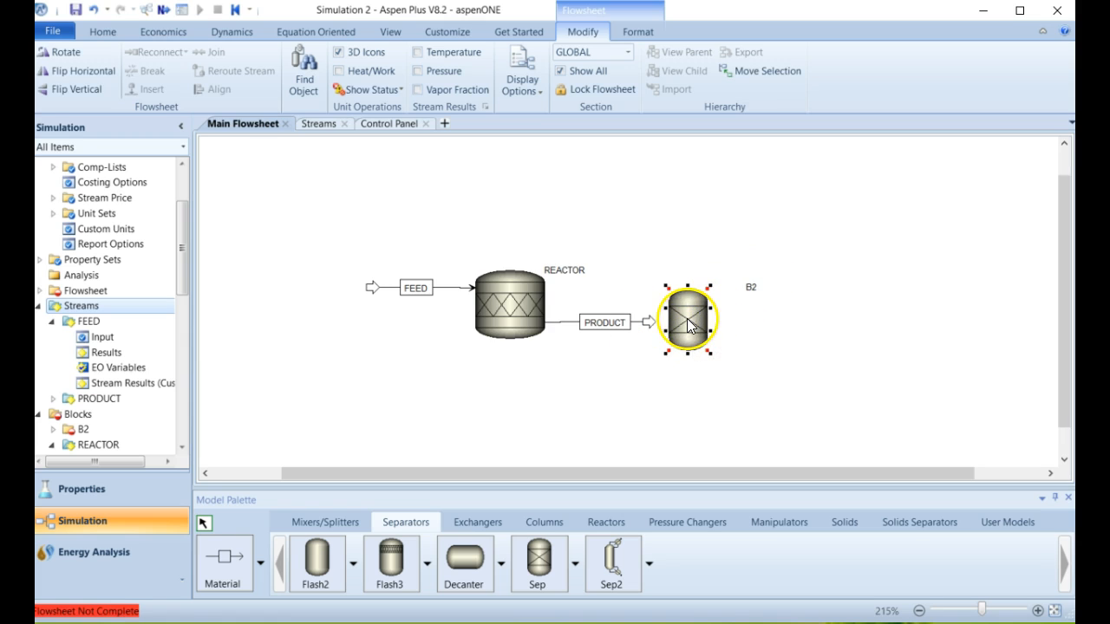
pyautogui.click(649, 323)
pyautogui.moveTo(649, 323); pyautogui.dragTo(670, 319)
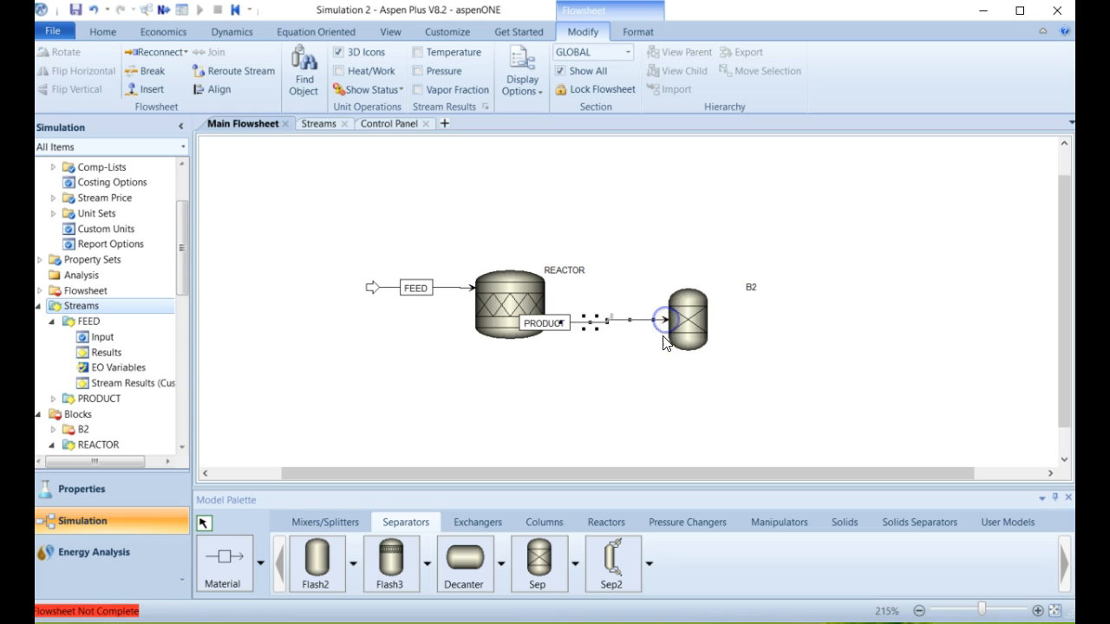
# Step: Draw a material stream from the separator's required outlet to a free end at its downstream side
pyautogui.click(254, 579)
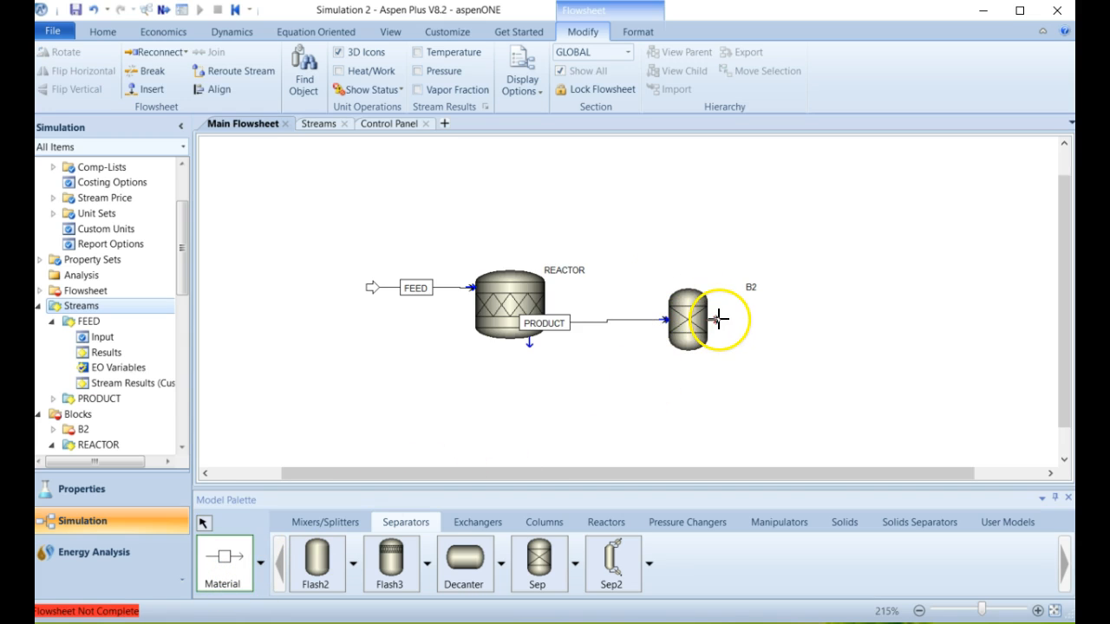
pyautogui.click(716, 319)
pyautogui.click(717, 337)
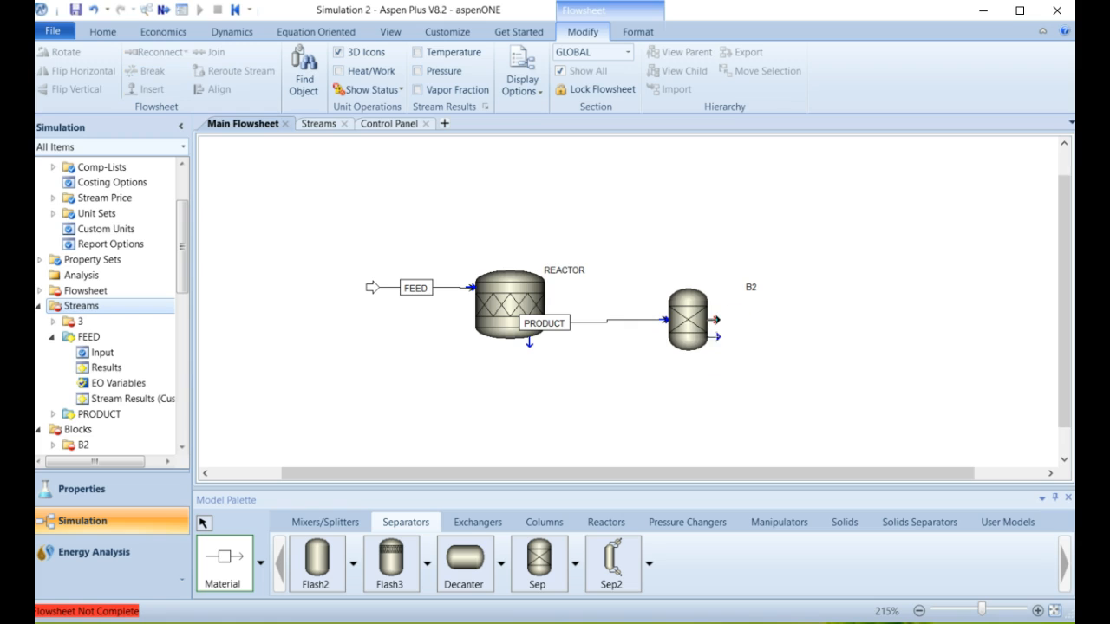
pyautogui.click(815, 337)
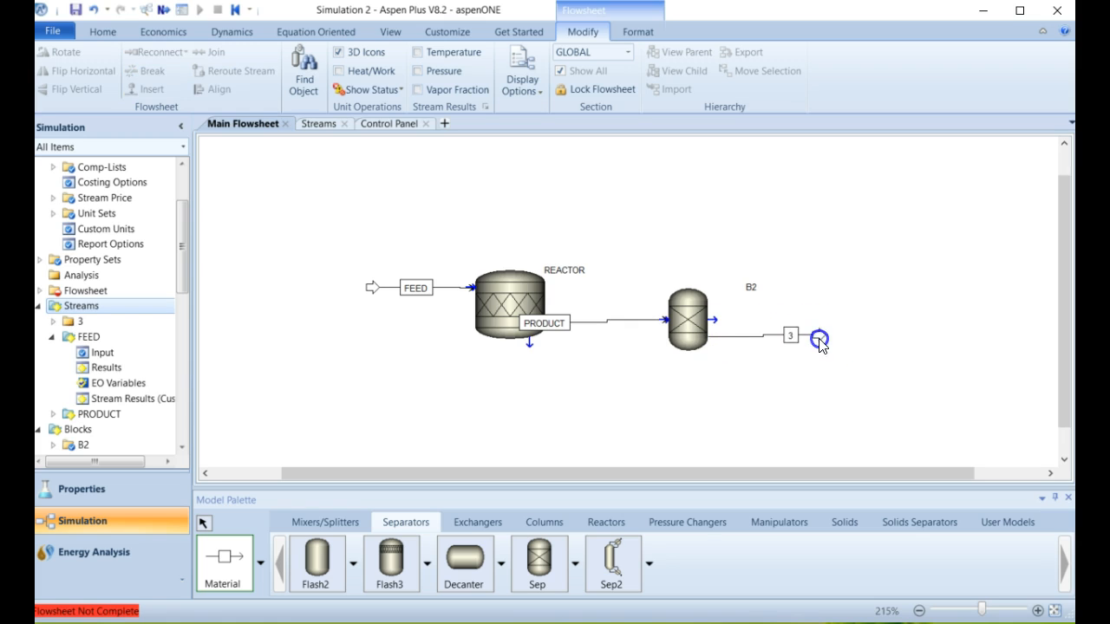
# Step: Draw a second outlet stream from the separator back to the reactor's feed inlet and route it above the REACTOR label
pyautogui.click(716, 319)
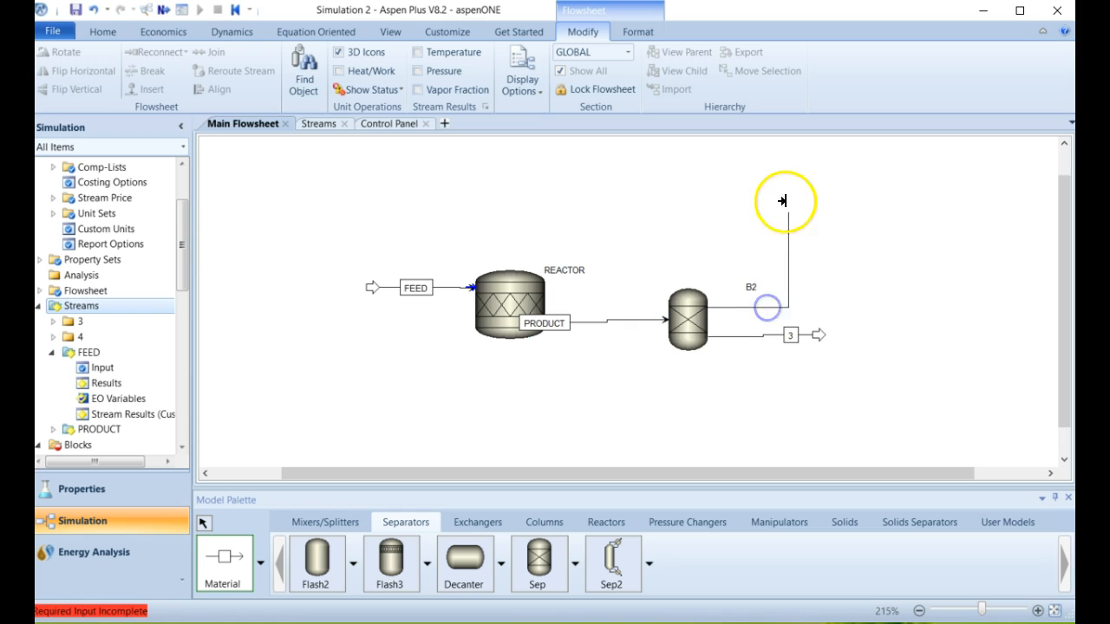
pyautogui.click(471, 287)
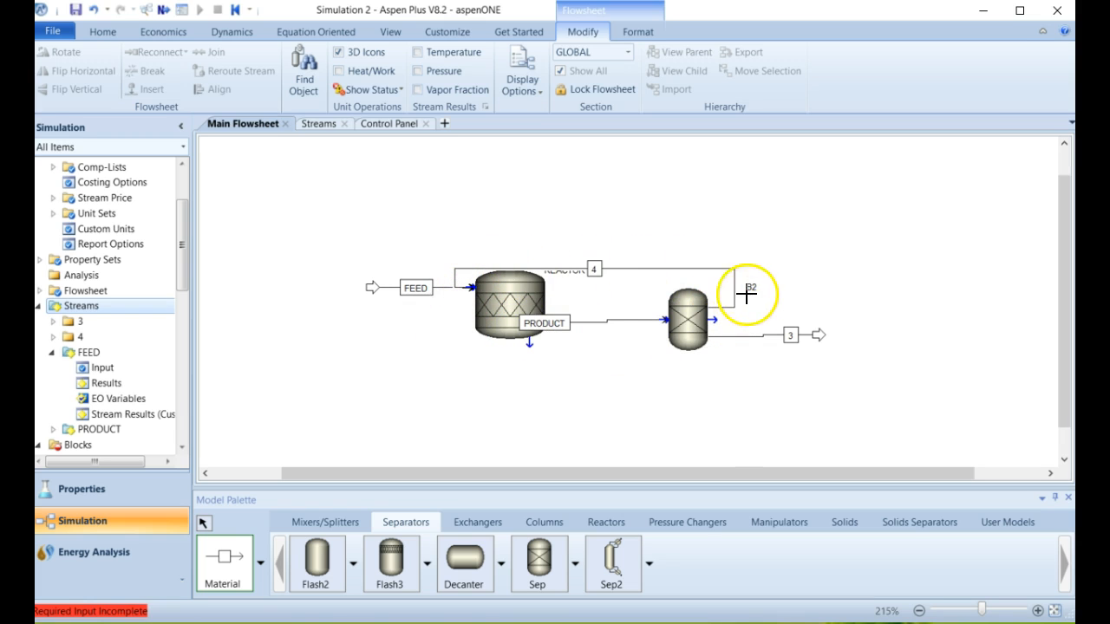
pyautogui.rightClick(481, 390)
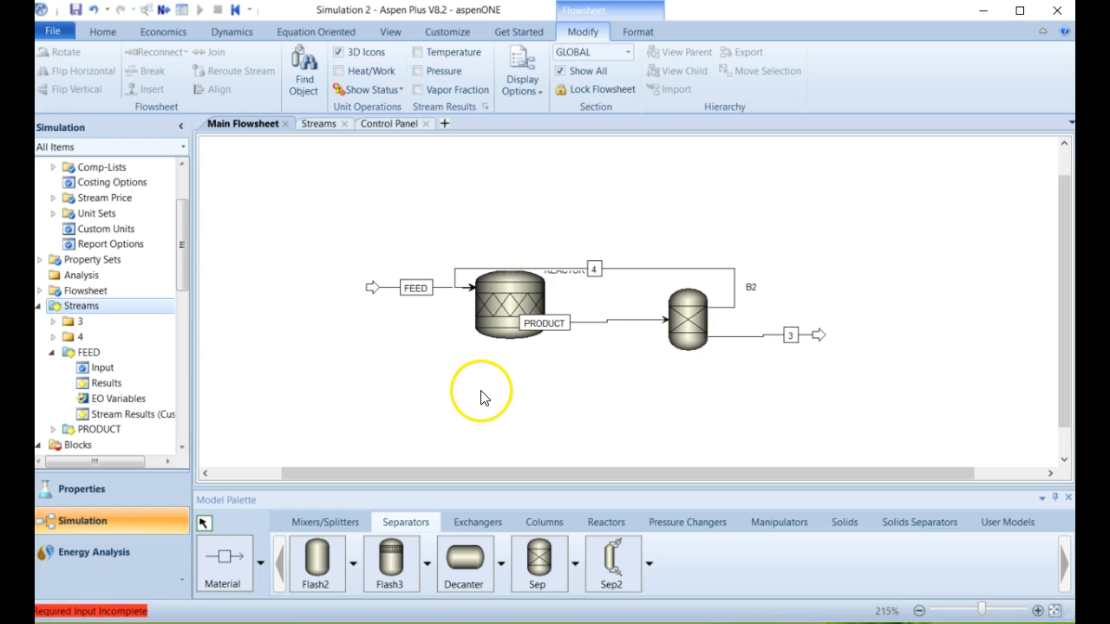
pyautogui.click(595, 271)
pyautogui.moveTo(625, 271); pyautogui.dragTo(626, 242)
pyautogui.moveTo(444, 287); pyautogui.dragTo(470, 309)
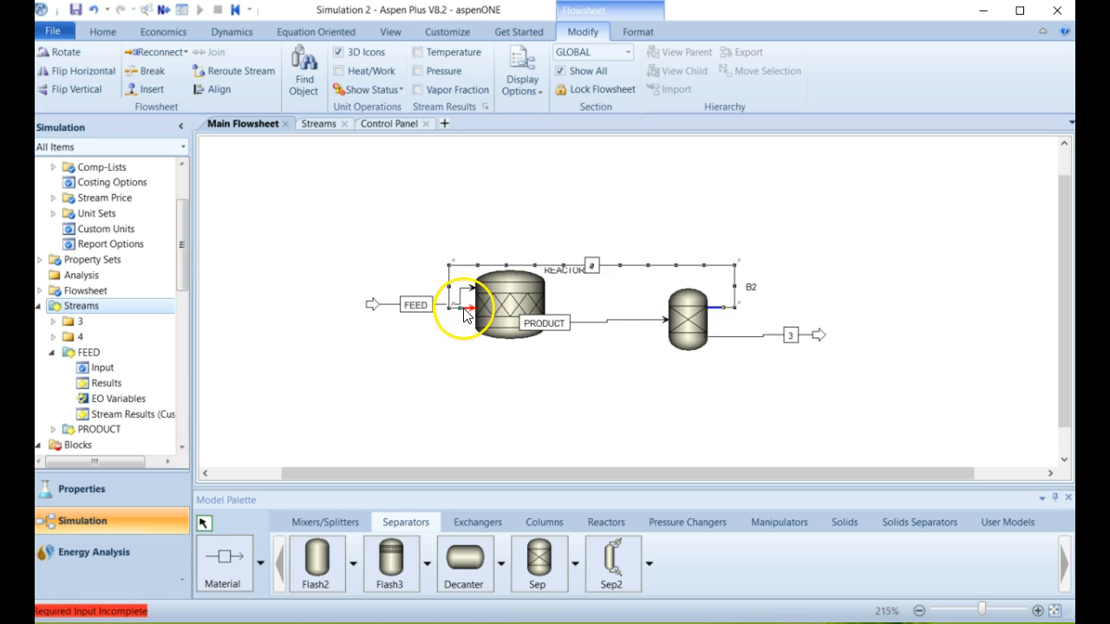
pyautogui.moveTo(474, 309); pyautogui.dragTo(474, 292)
pyautogui.click(478, 308)
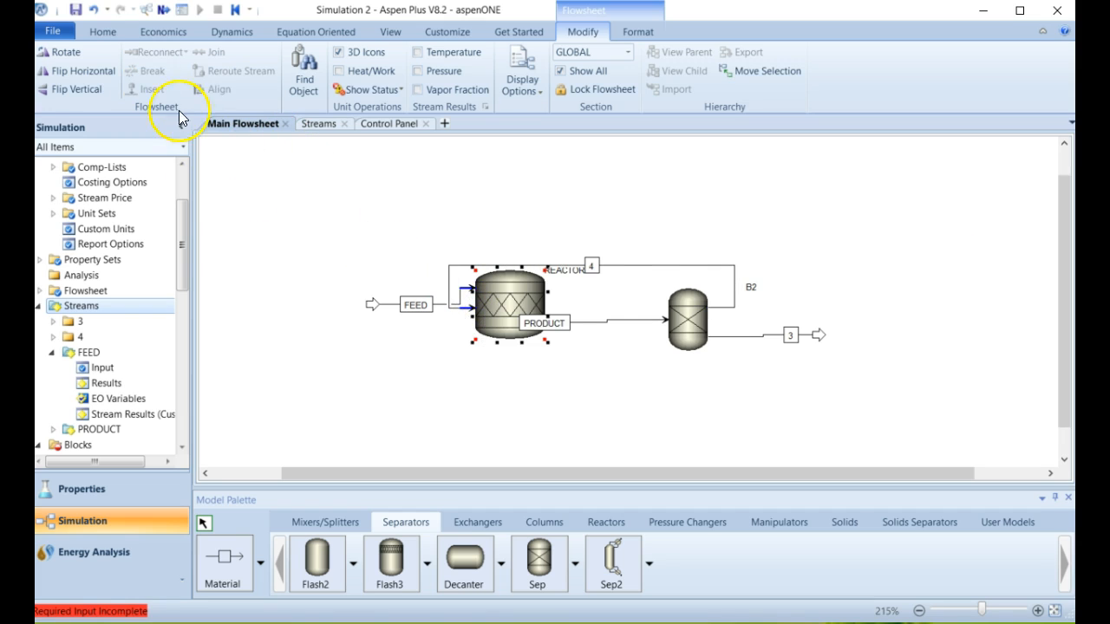
pyautogui.click(94, 13)
pyautogui.click(94, 13)
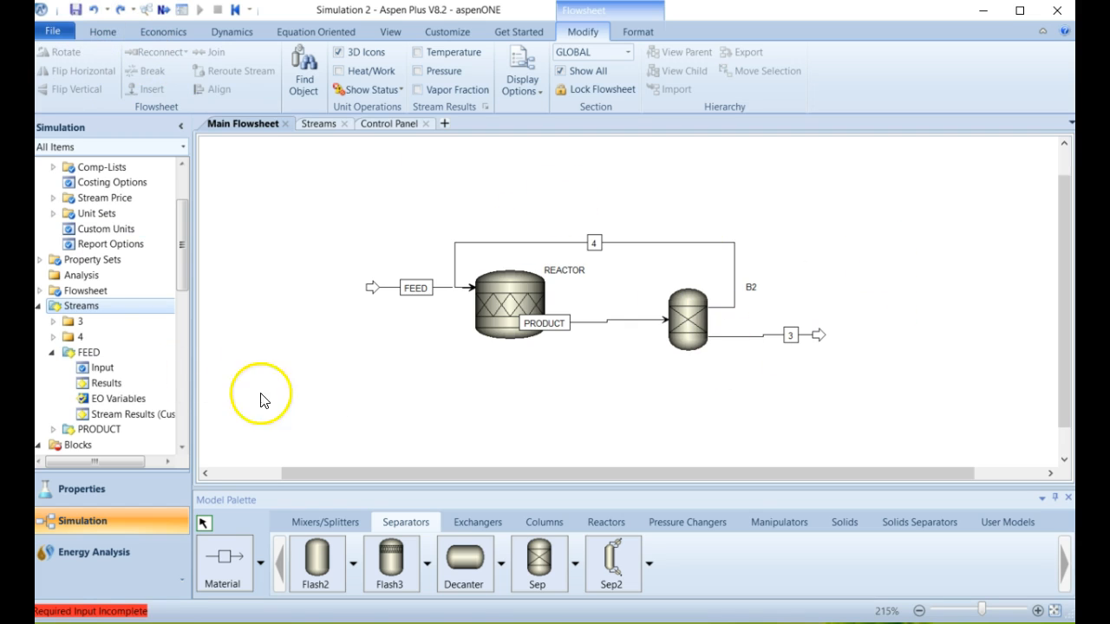
# Step: Move the PRODUCT label off the reactor to the middle of its line toward the separator
pyautogui.click(539, 326)
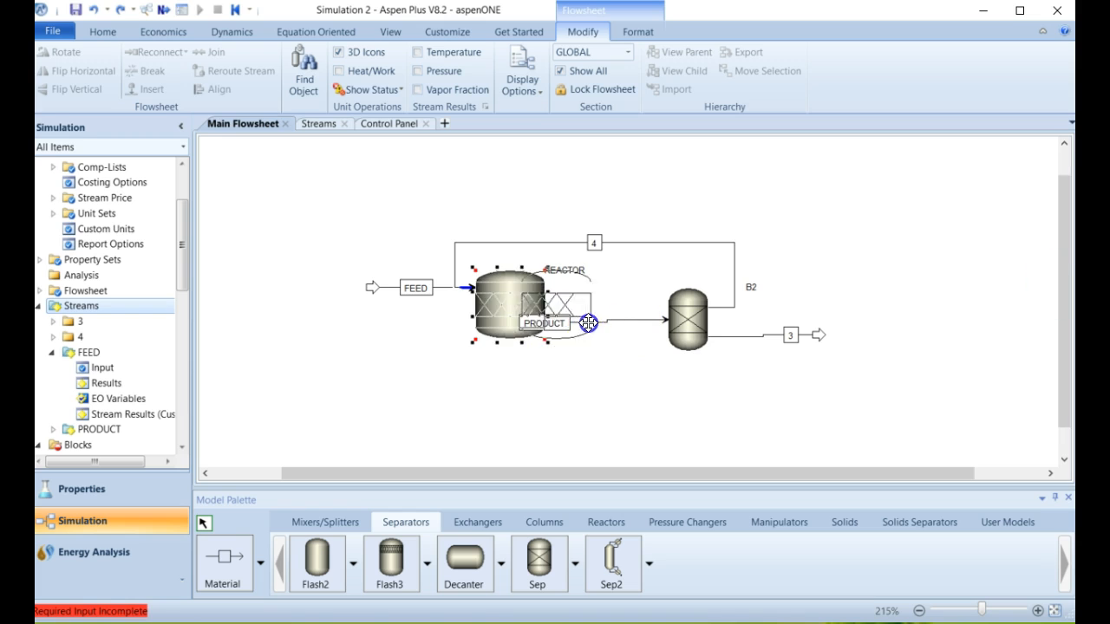
pyautogui.click(637, 370)
pyautogui.moveTo(578, 325); pyautogui.dragTo(603, 324)
pyautogui.click(631, 367)
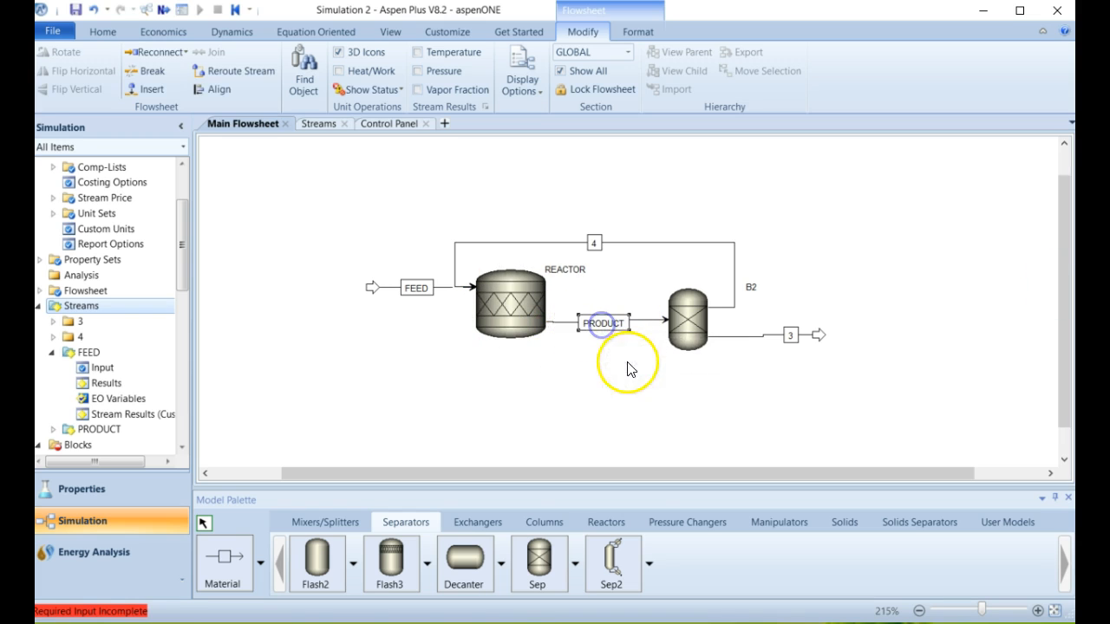
# Step: Rename the stream returning from the separator to the reactor as RECYCLE
pyautogui.click(601, 248)
pyautogui.click(601, 248)
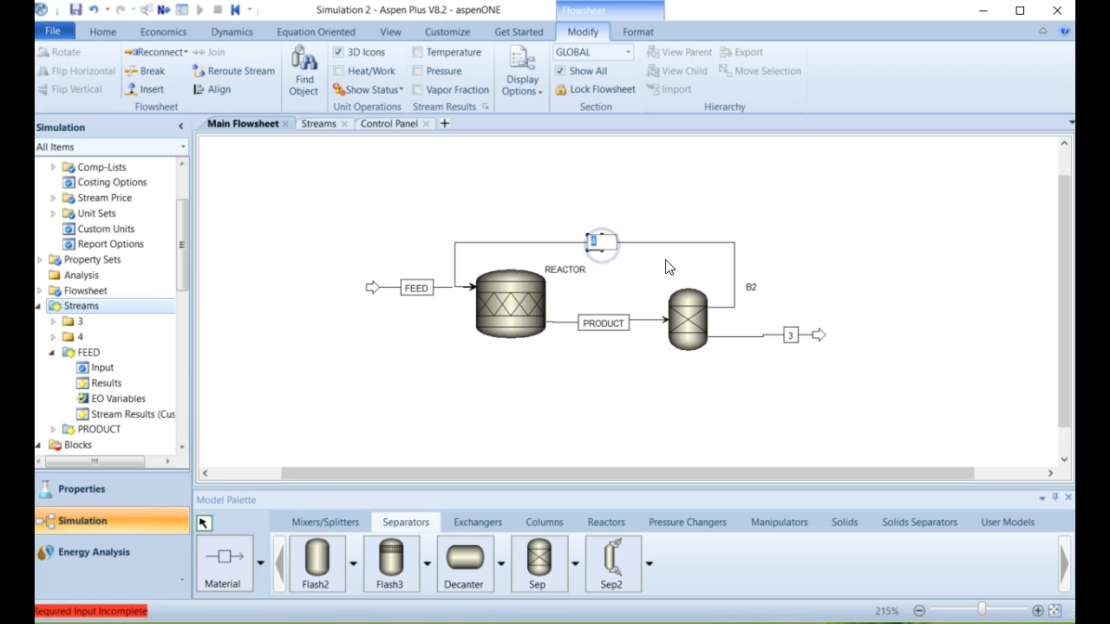
pyautogui.write('RECYCLE')
pyautogui.click(824, 291)
# Step: Move the separator's label directly above its block and rename the block SPLIT
pyautogui.click(751, 289)
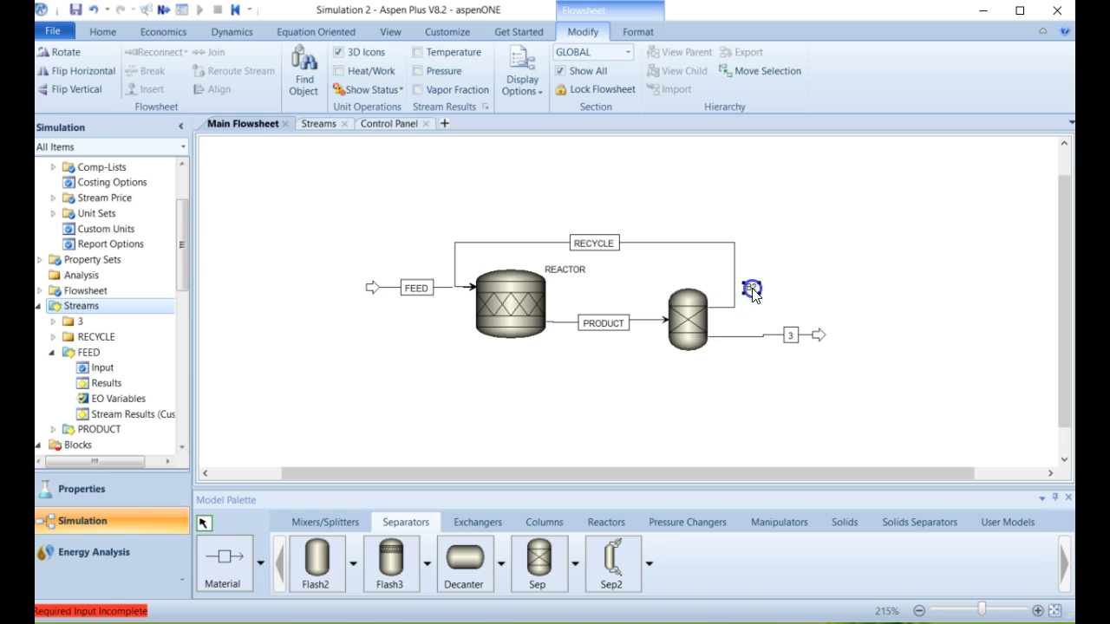
pyautogui.moveTo(684, 274); pyautogui.dragTo(682, 278)
pyautogui.click(682, 277)
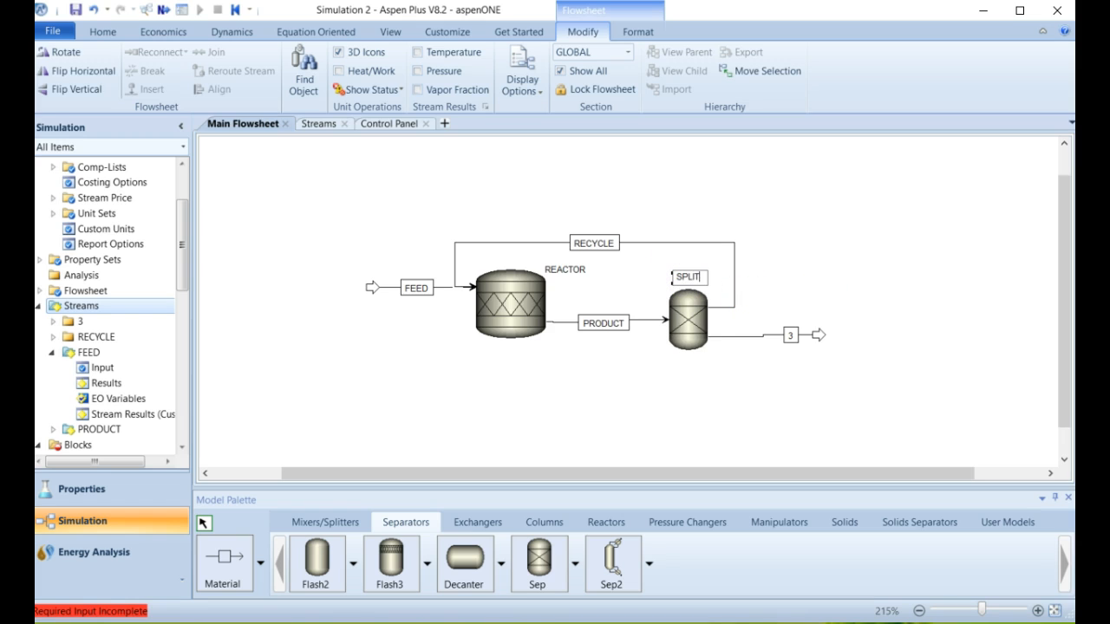
pyautogui.click(746, 384)
# Step: Rename separator outlet stream 3 as OUTPUT and move its label along the line closer to the SPLIT block
pyautogui.click(791, 336)
pyautogui.click(791, 335)
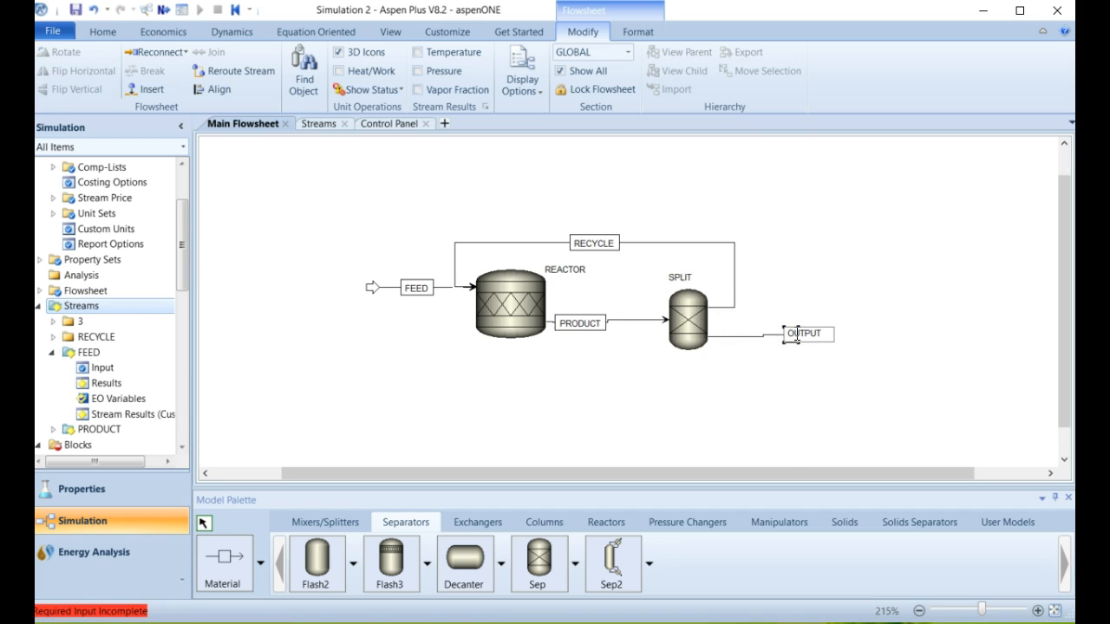
pyautogui.click(859, 374)
pyautogui.moveTo(802, 338); pyautogui.dragTo(775, 340)
pyautogui.click(772, 410)
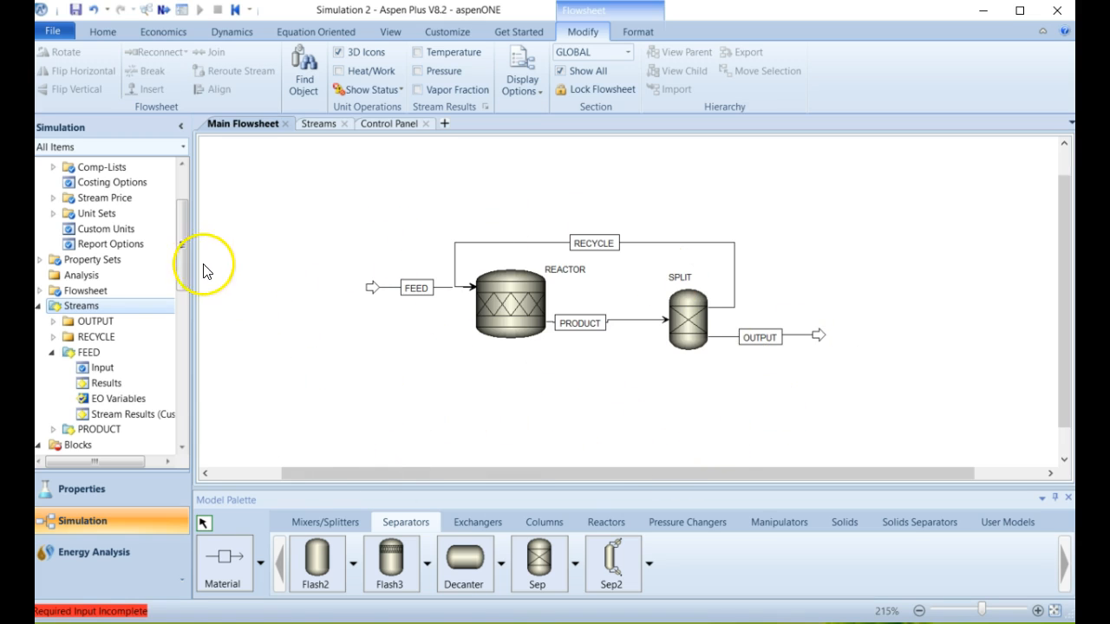
# Step: Open the SPLIT block's specifications and set the STYRENE and H2 split fractions to 1 for the OUTPUT stream
pyautogui.moveTo(181, 251); pyautogui.dragTo(180, 284)
pyautogui.doubleClick(86, 349)
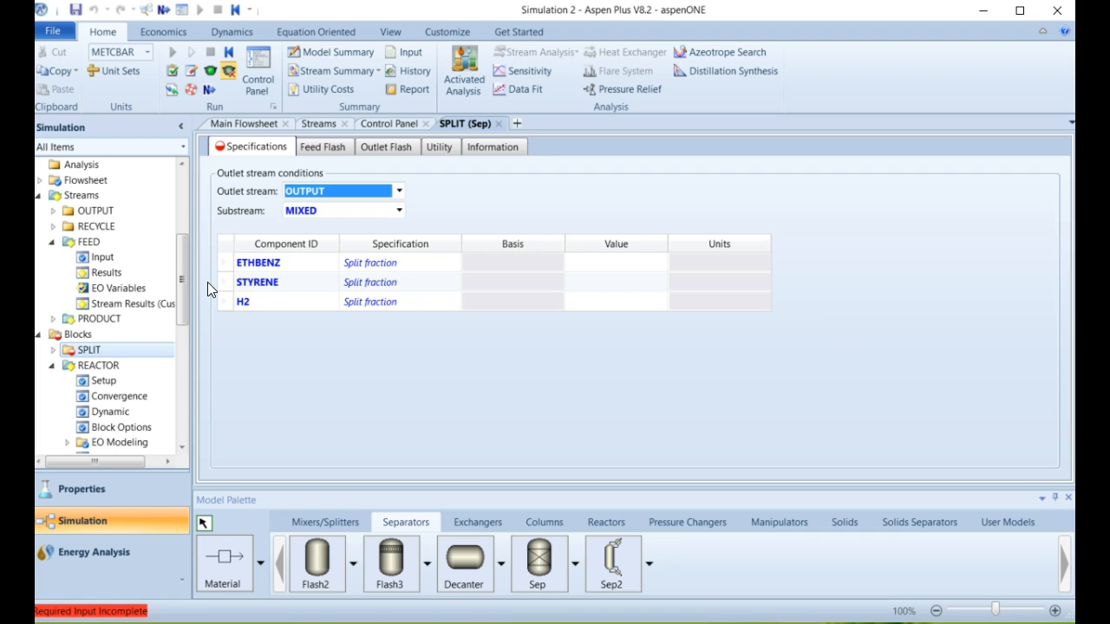
pyautogui.click(639, 283)
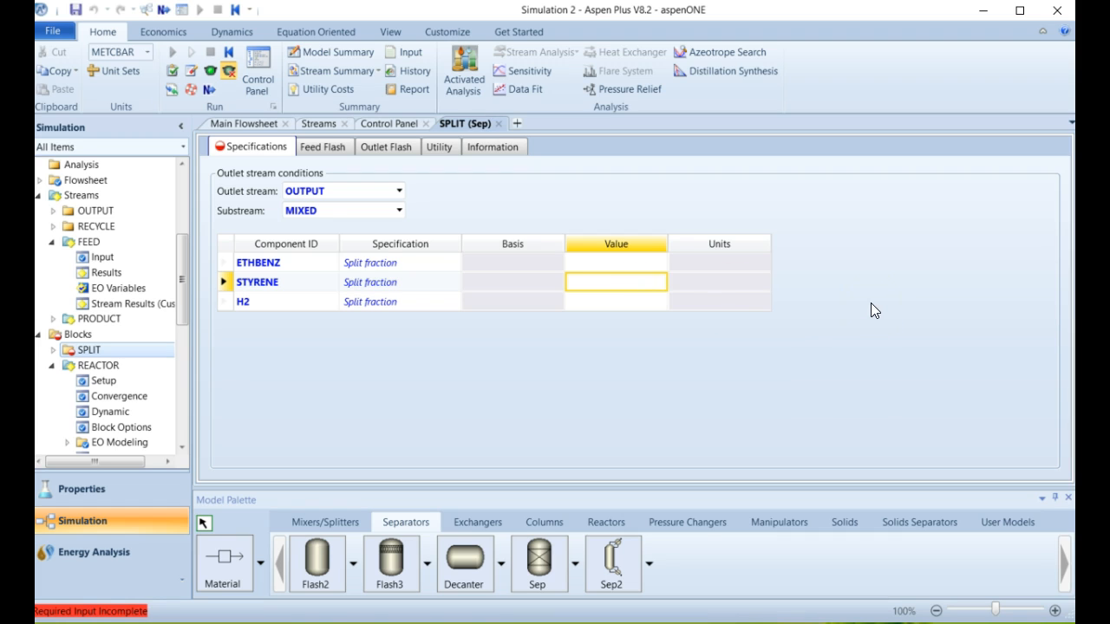
pyautogui.write('1')
pyautogui.click(612, 302)
pyautogui.write('1')
pyautogui.click(621, 377)
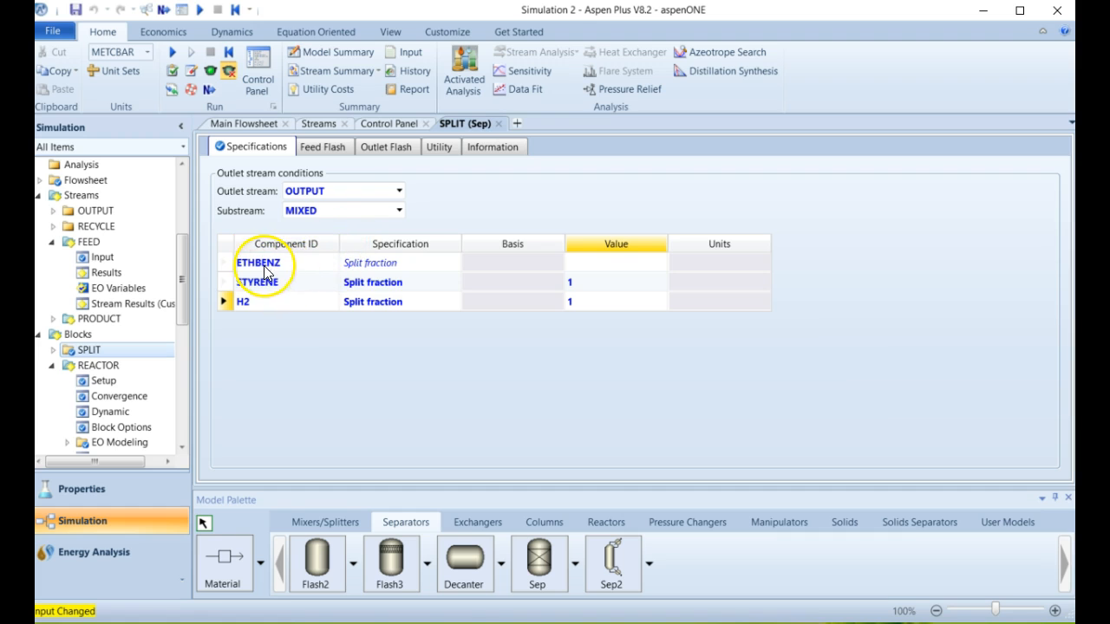
# Step: Set the ETHBENZ split fraction to 0.2 for the OUTPUT stream
pyautogui.click(617, 270)
pyautogui.click(618, 274)
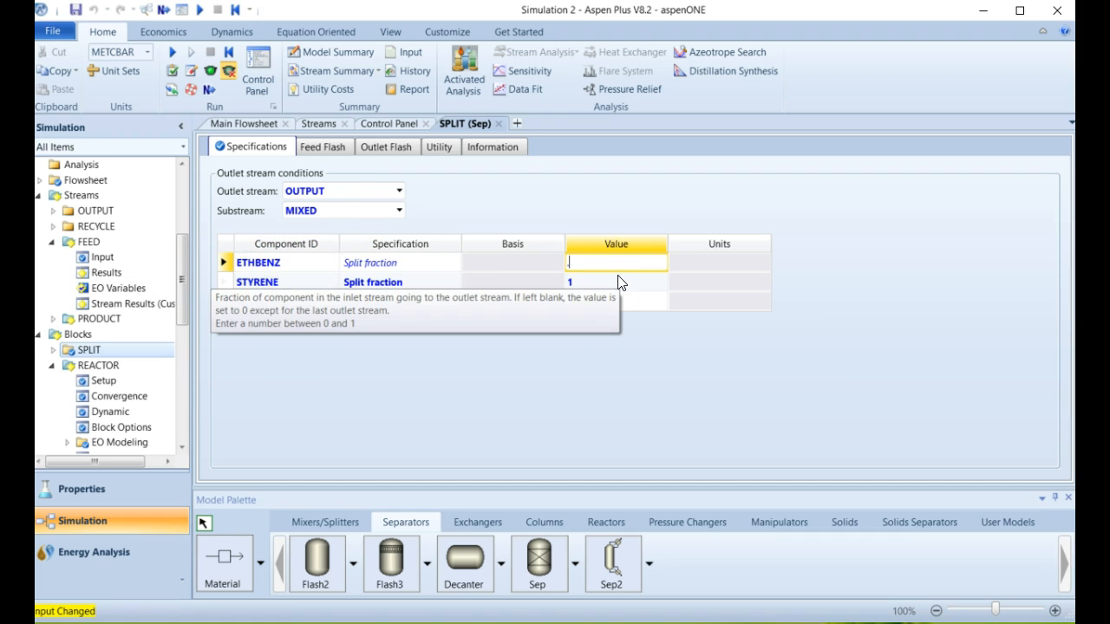
pyautogui.write('.2')
pyautogui.press('Return')
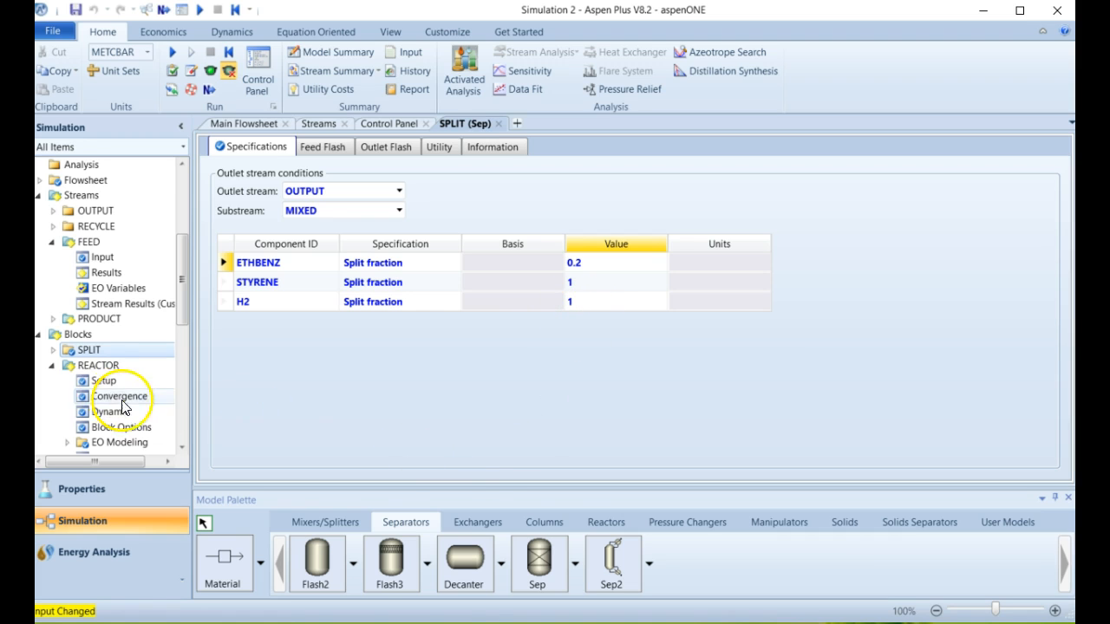
# Step: Run the simulation and open the stream results in the results summary
pyautogui.moveTo(182, 307); pyautogui.dragTo(205, 321)
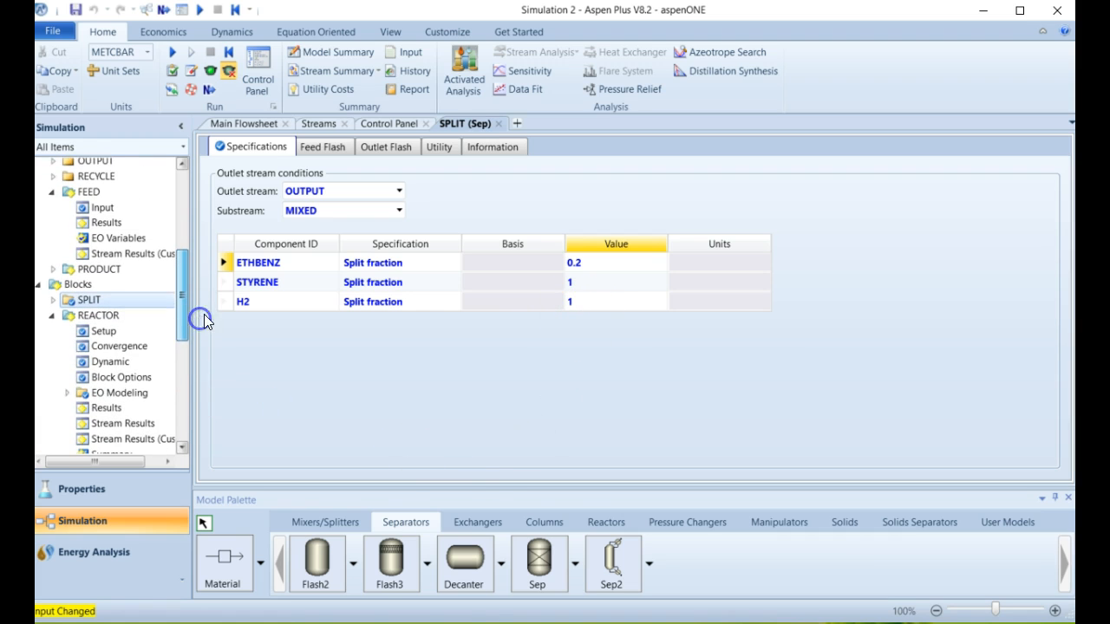
pyautogui.click(200, 11)
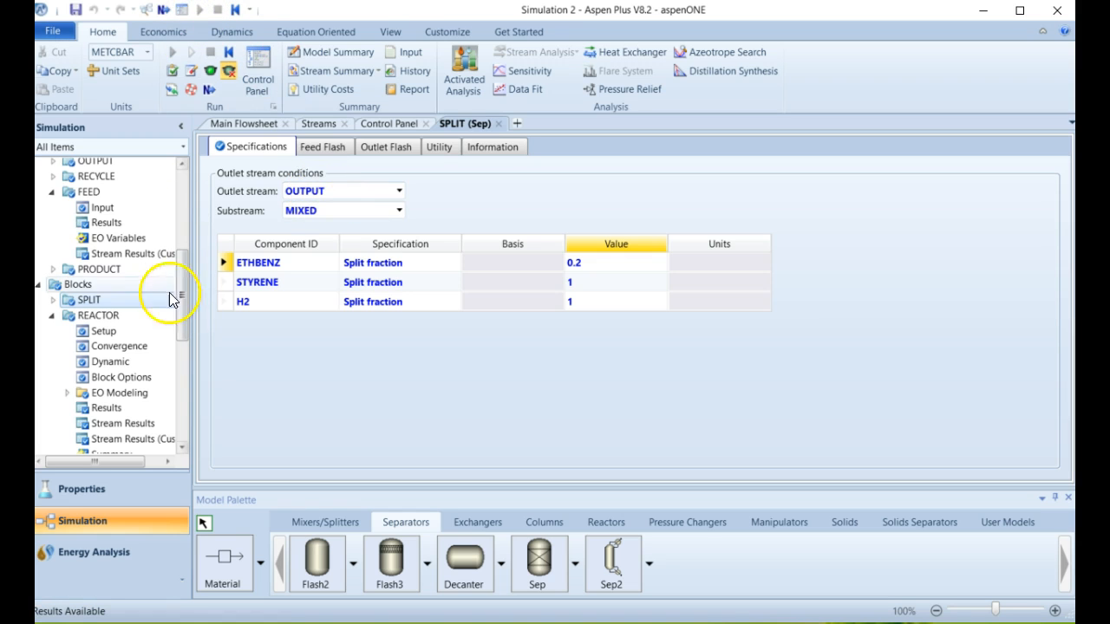
pyautogui.moveTo(180, 309); pyautogui.dragTo(186, 434)
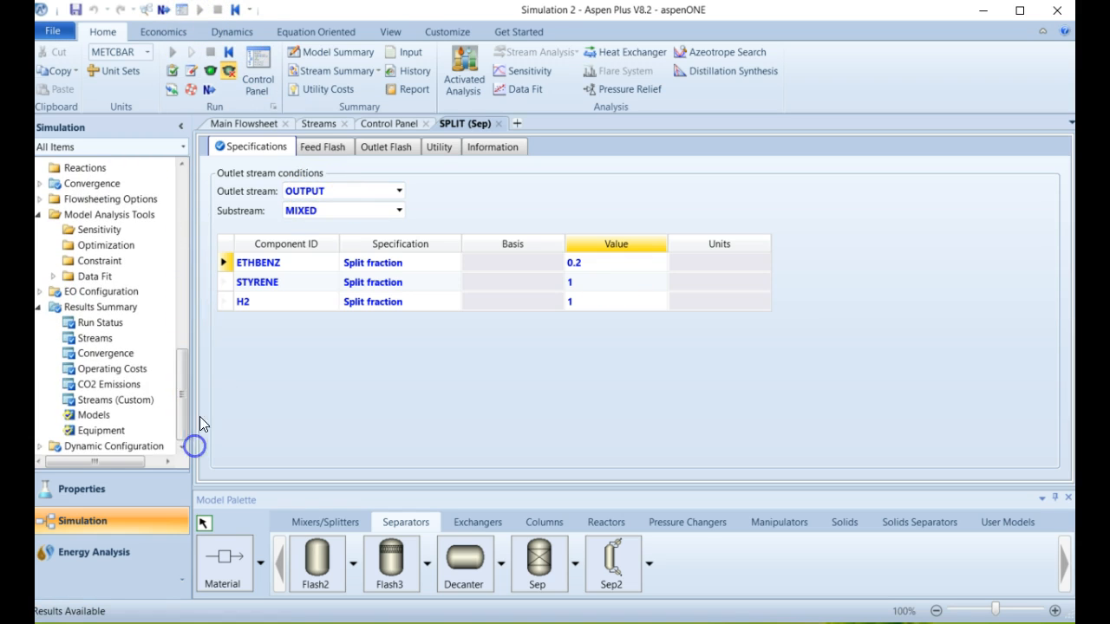
pyautogui.click(91, 338)
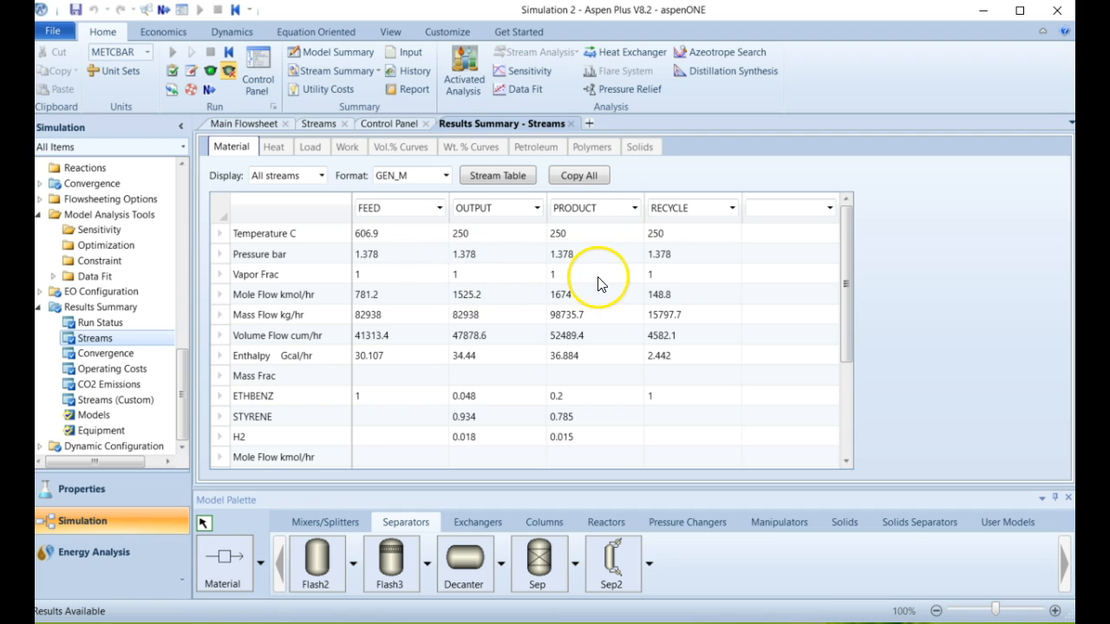
# Step: Examine the component mole flows in the stream results and place the Calculator beside the ethylbenzene values
pyautogui.scroll(-1, 598, 286)
pyautogui.scroll(-3, 602, 299)
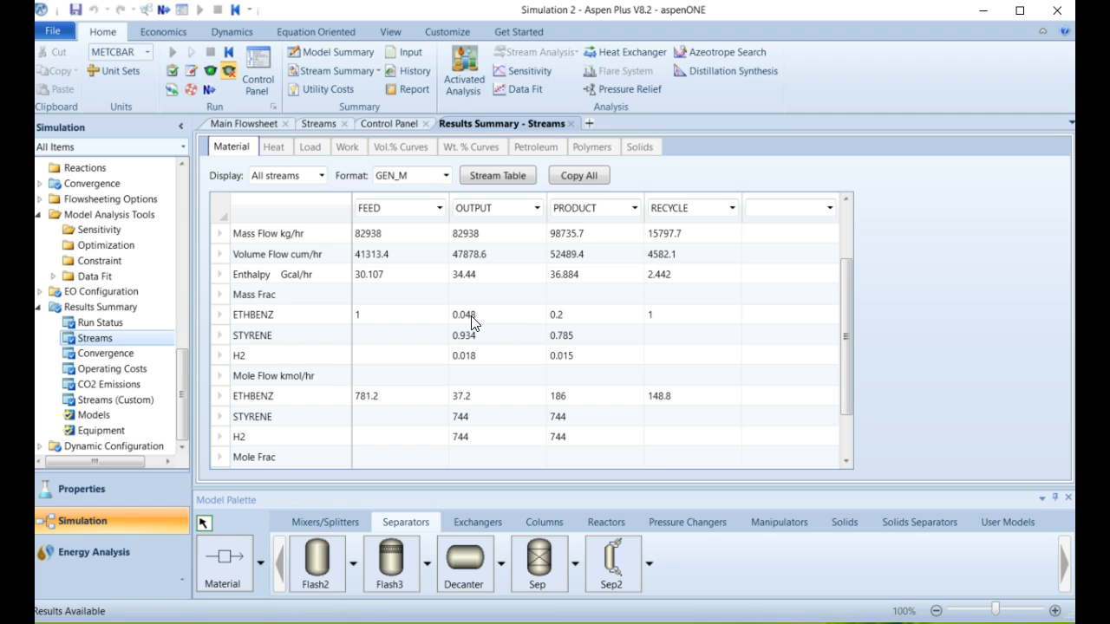
pyautogui.scroll(-1, 499, 346)
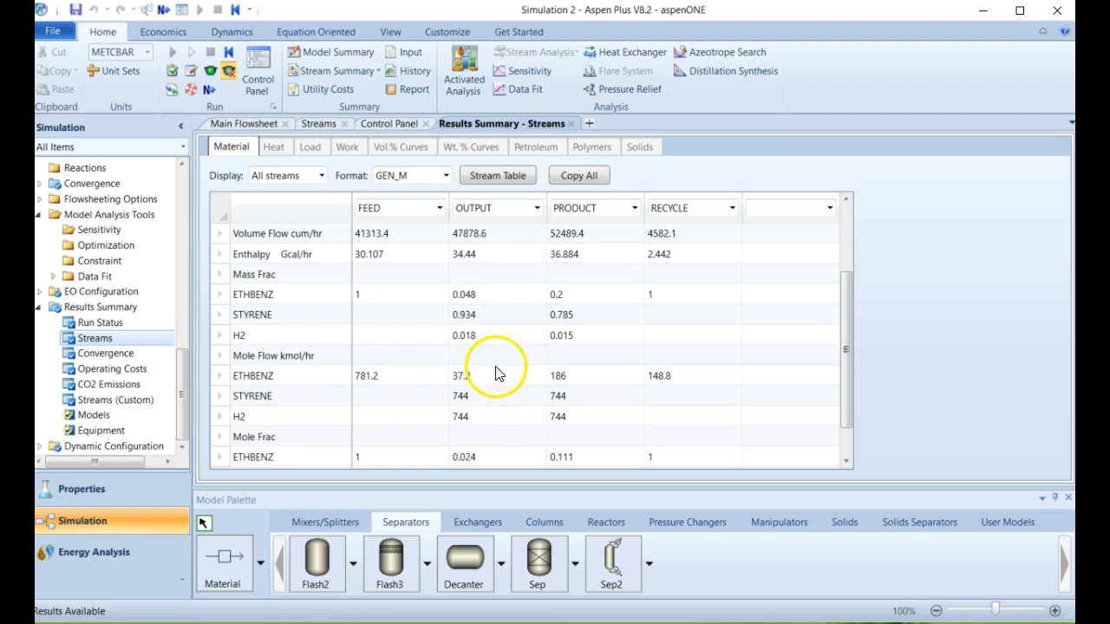
pyautogui.scroll(-2, 496, 377)
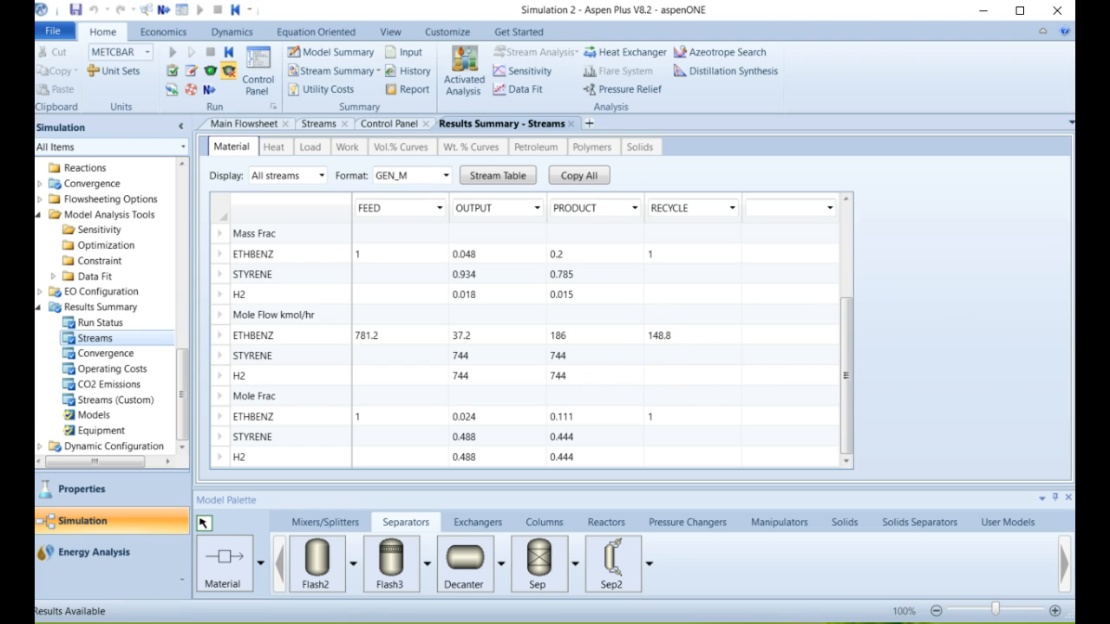
pyautogui.moveTo(1097, 330); pyautogui.dragTo(808, 195)
pyautogui.press('Escape')
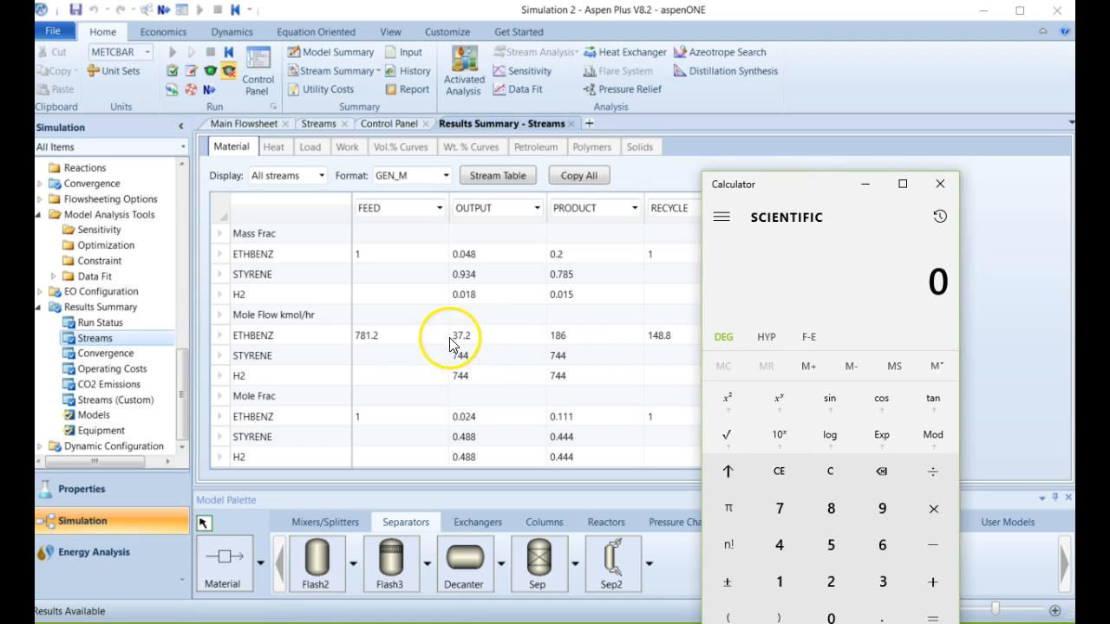
pyautogui.moveTo(793, 186); pyautogui.dragTo(839, 182)
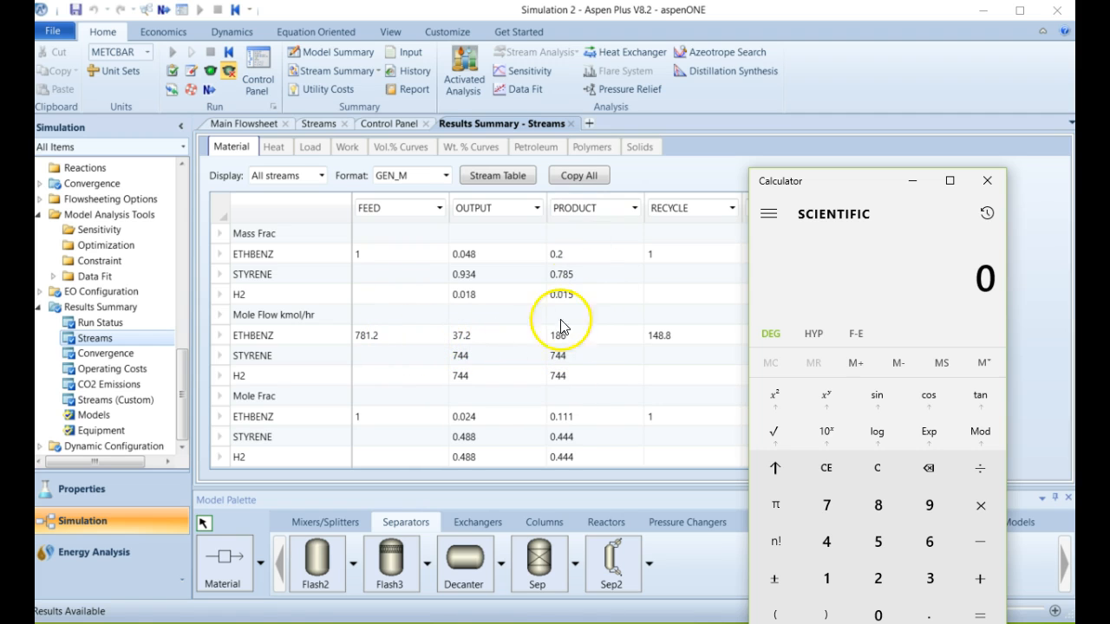
# Step: Calculate the unreacted ethylbenzene fraction in the reactor as 186 ÷ (781.2 + 148.8), then close the Calculator
pyautogui.write('186')
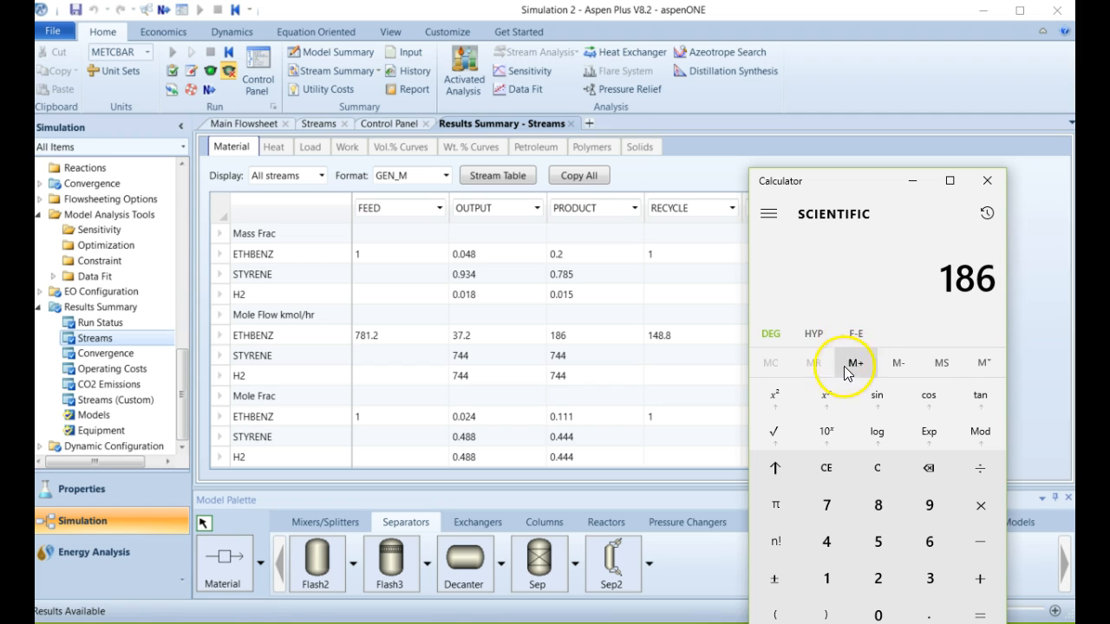
pyautogui.click(980, 468)
pyautogui.click(774, 614)
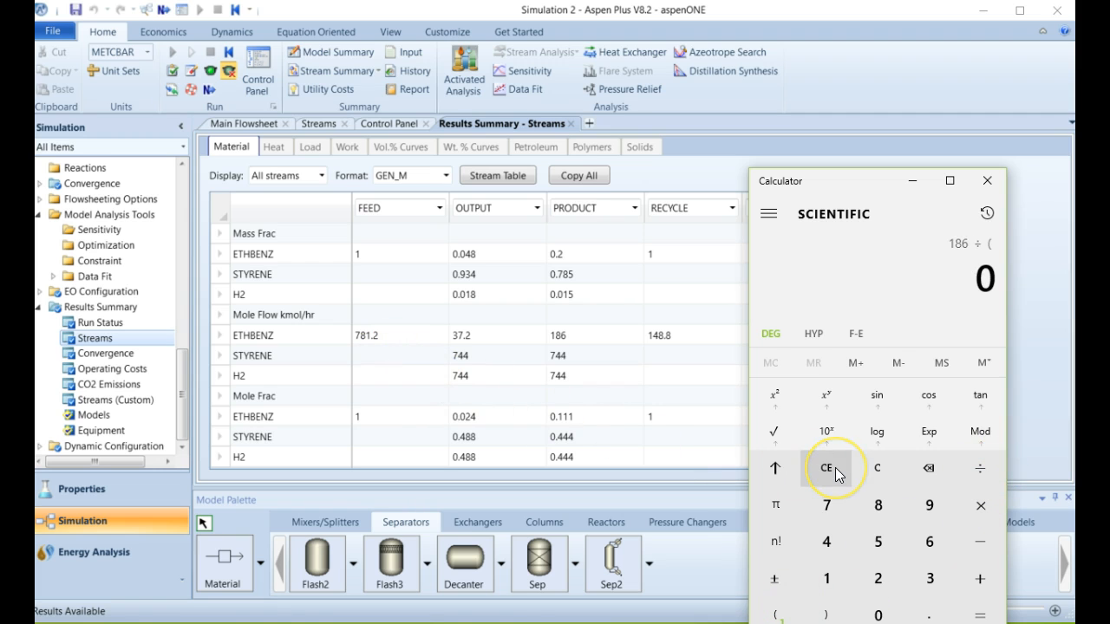
pyautogui.write('781.2 ')
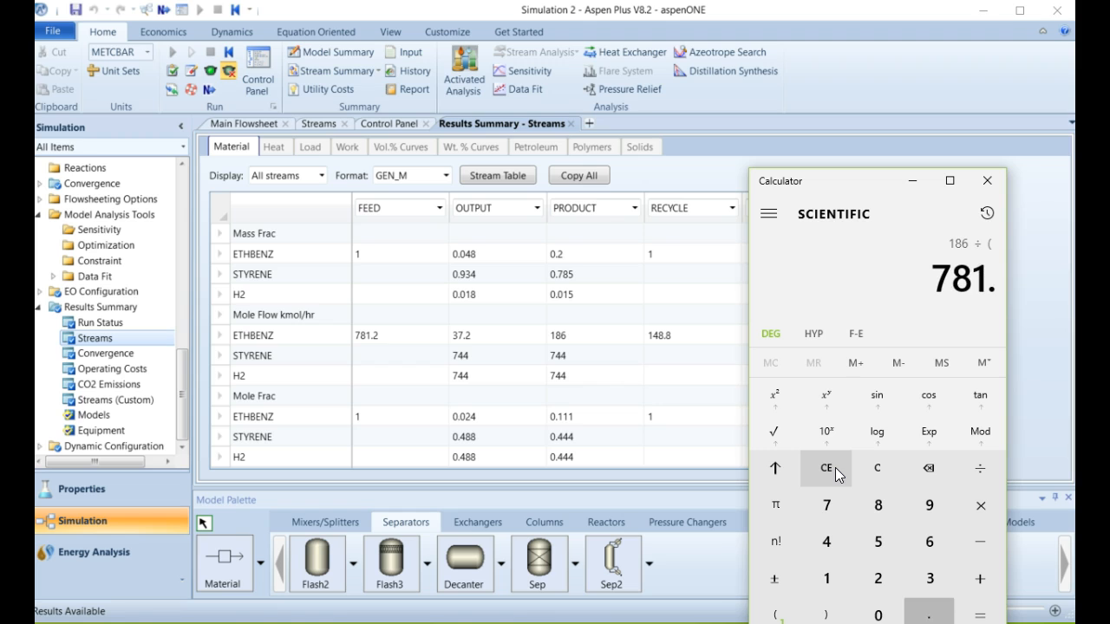
pyautogui.write('+ ')
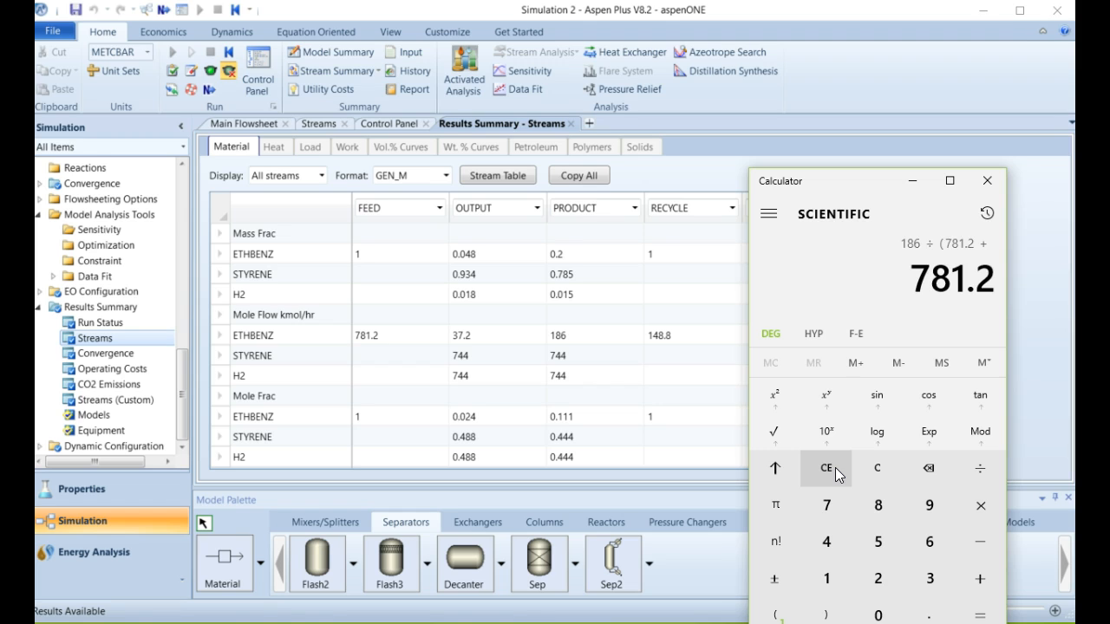
pyautogui.write('148.8')
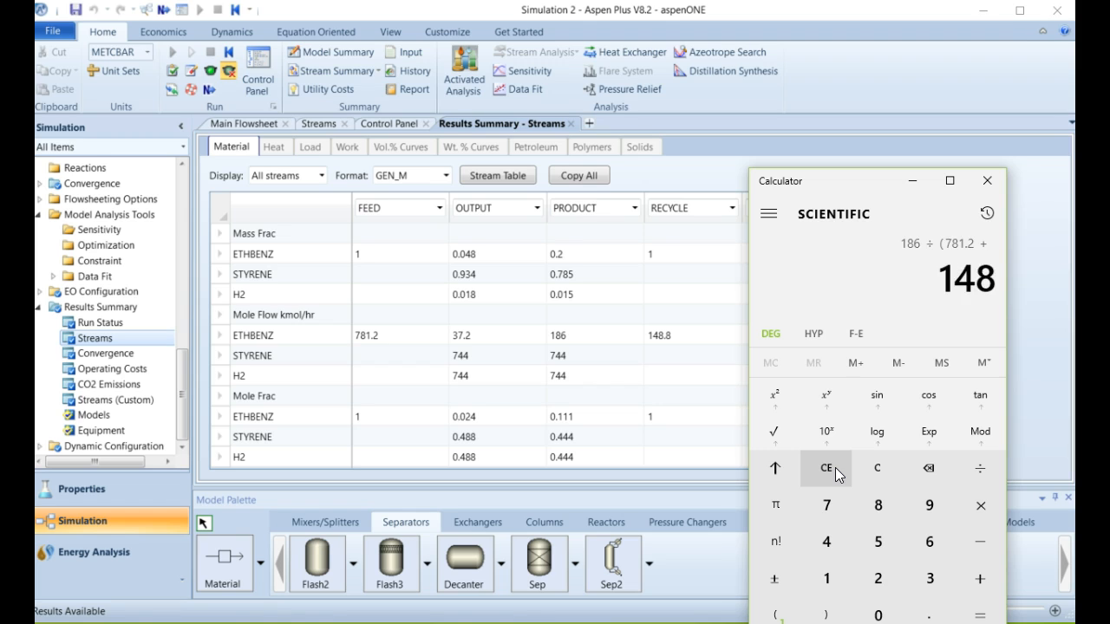
pyautogui.click(824, 612)
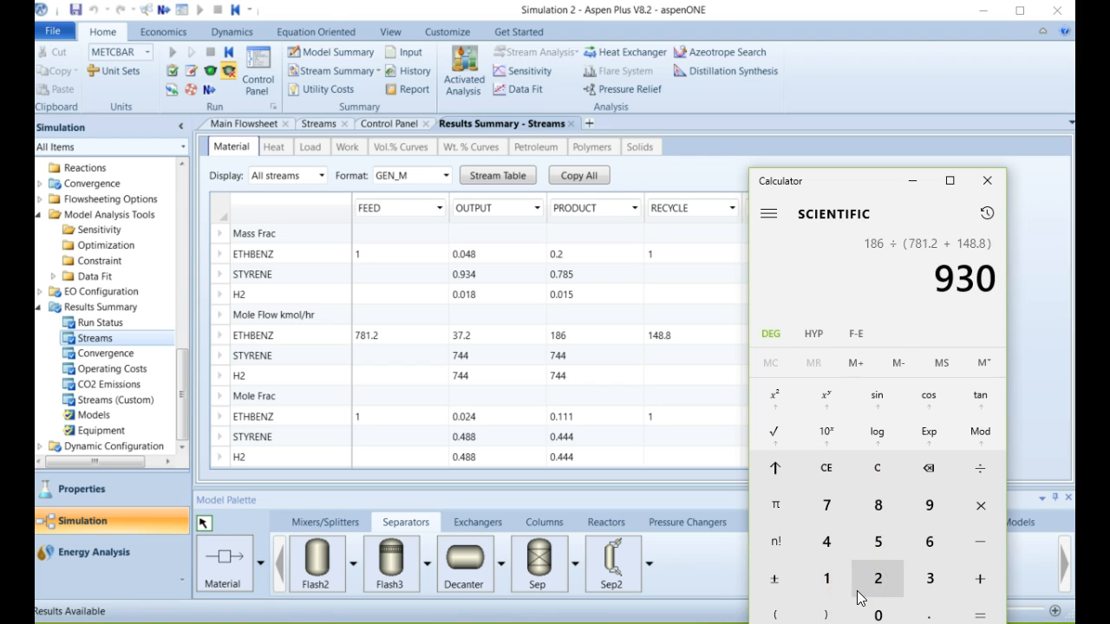
pyautogui.press('Return')
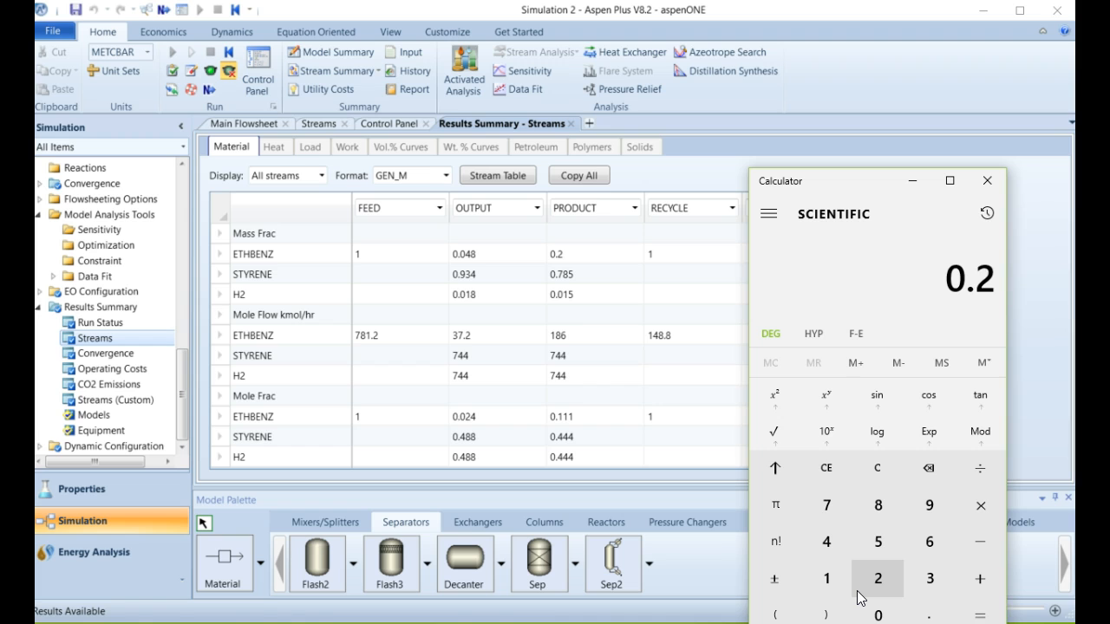
pyautogui.click(986, 180)
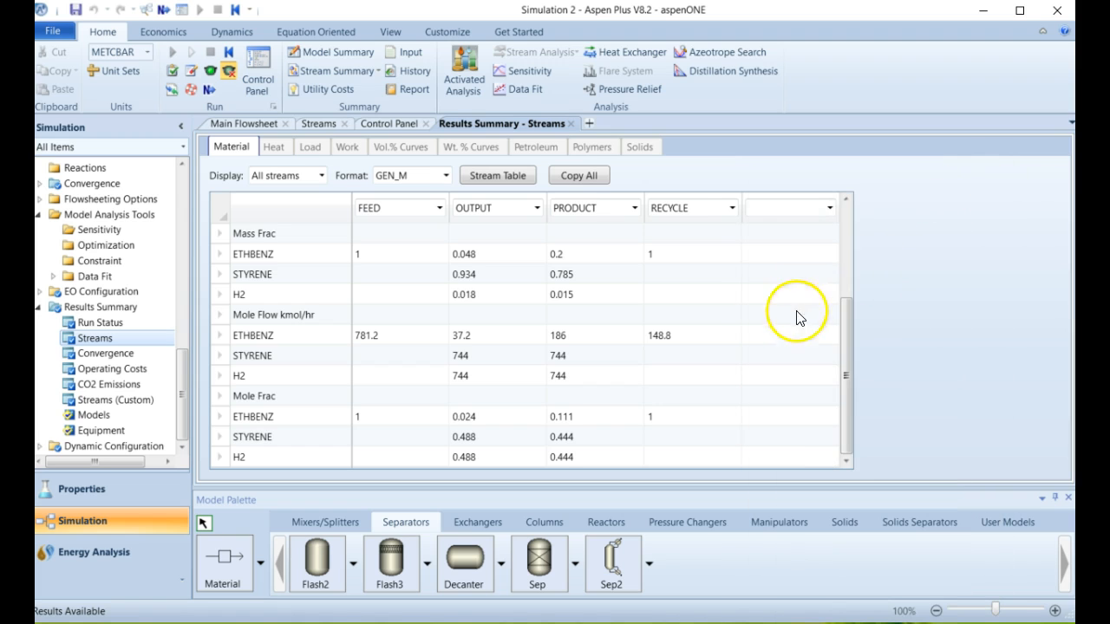
# Step: Review the overall stream conditions and open the REACTOR block's results to check its heat duty
pyautogui.click(848, 359)
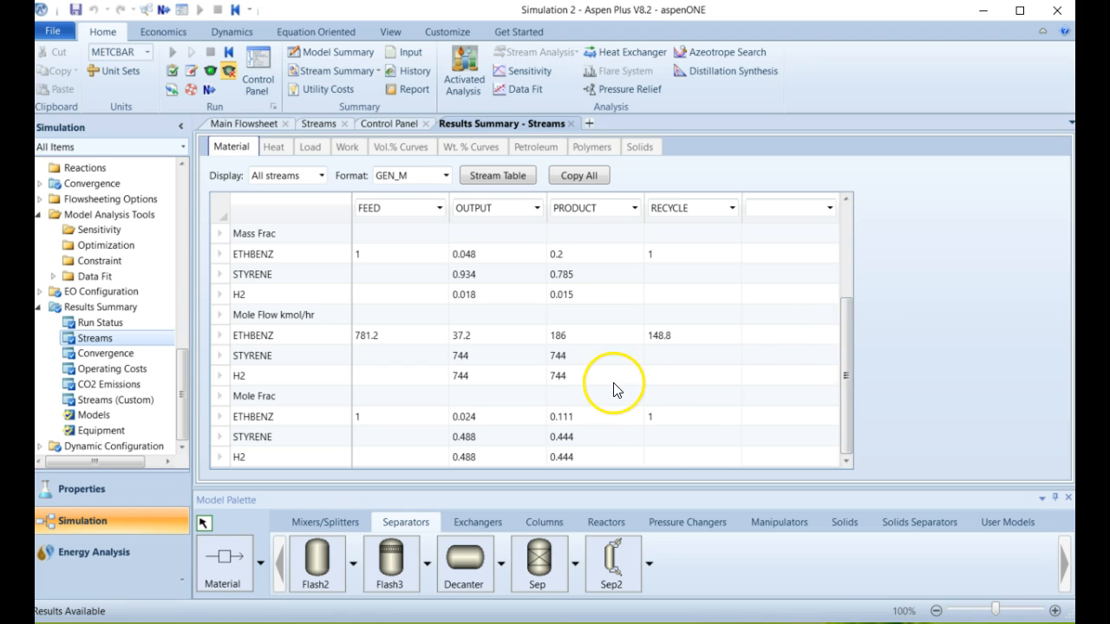
pyautogui.scroll(4, 614, 387)
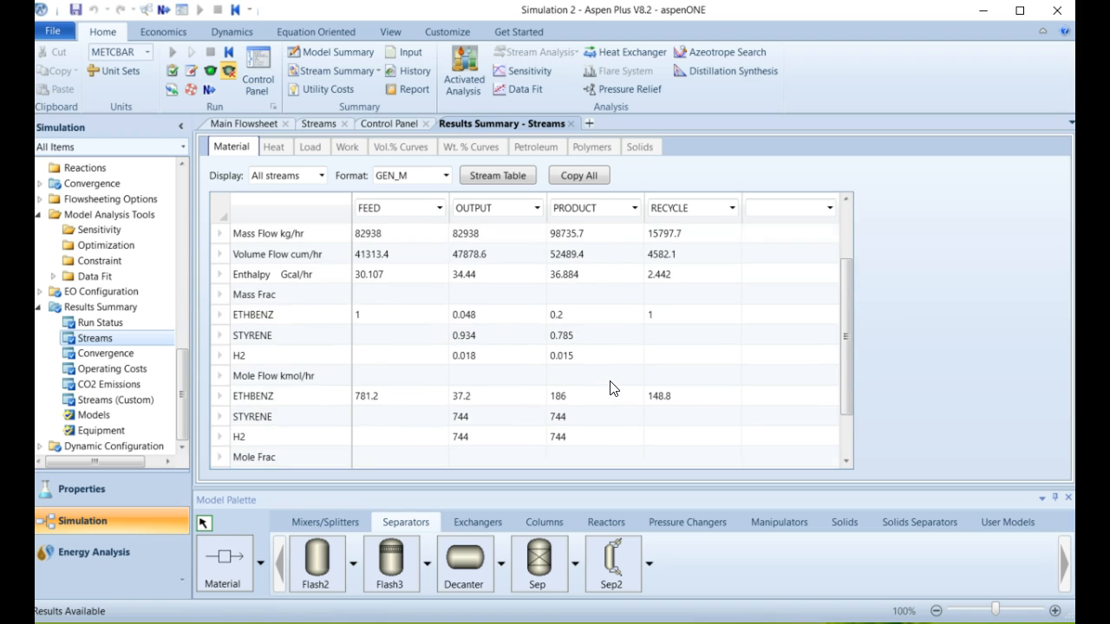
pyautogui.scroll(3, 579, 386)
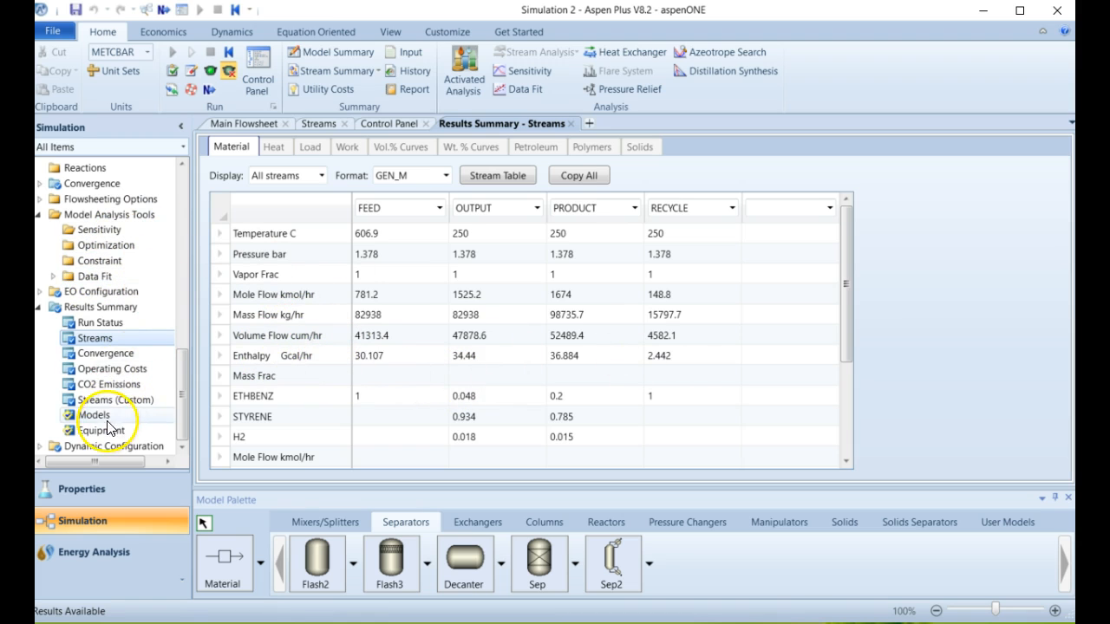
pyautogui.scroll(2, 104, 288)
pyautogui.scroll(1, 105, 284)
pyautogui.click(107, 209)
pyautogui.scroll(4, 100, 260)
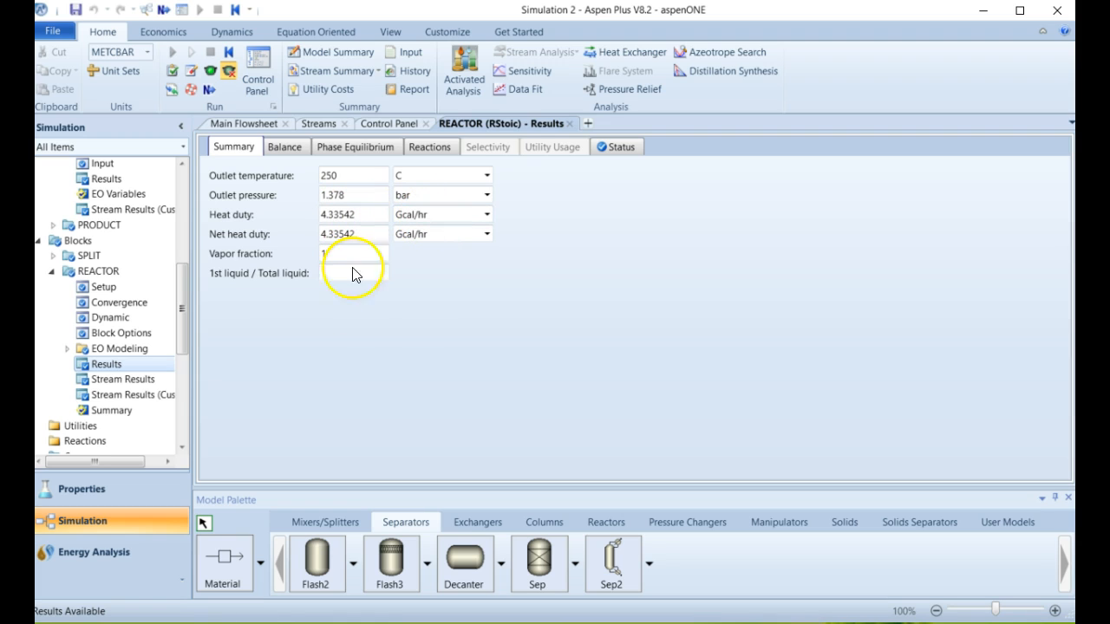
# Step: Reopen the stream results summary and compare flows, enthalpies and compositions of the FEED, OUTPUT, PRODUCT and RECYCLE streams
pyautogui.click(182, 348)
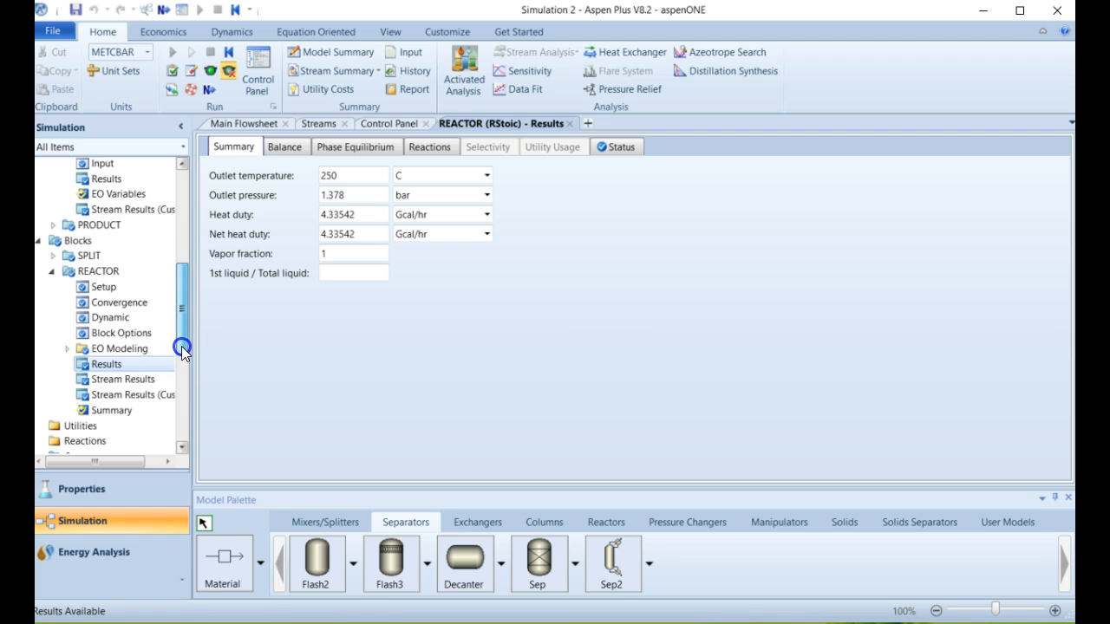
pyautogui.moveTo(181, 411); pyautogui.dragTo(179, 446)
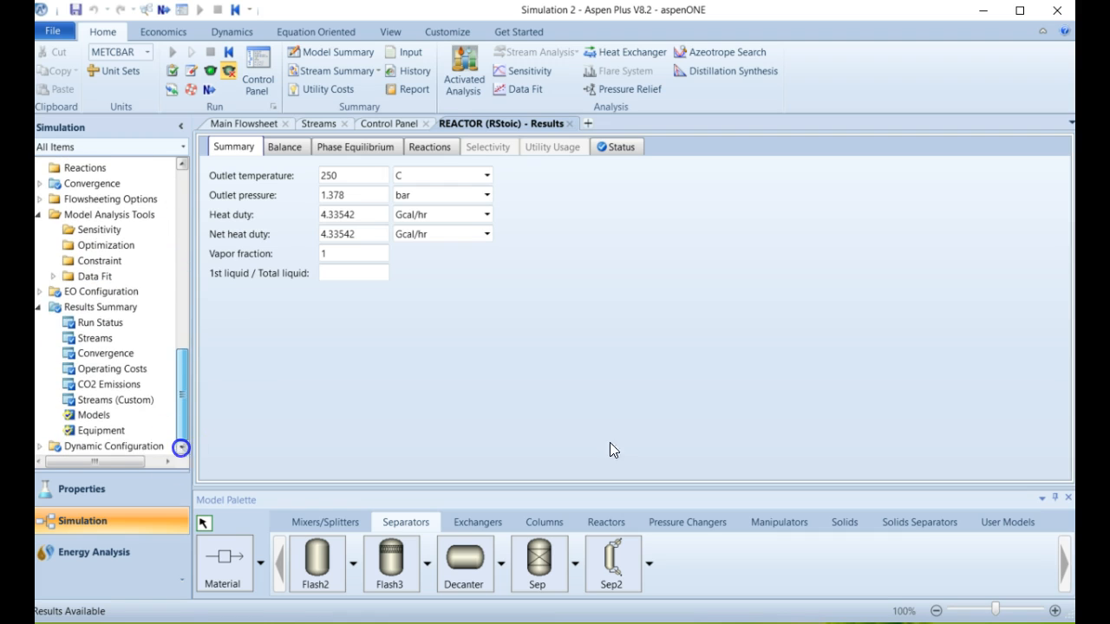
pyautogui.click(96, 340)
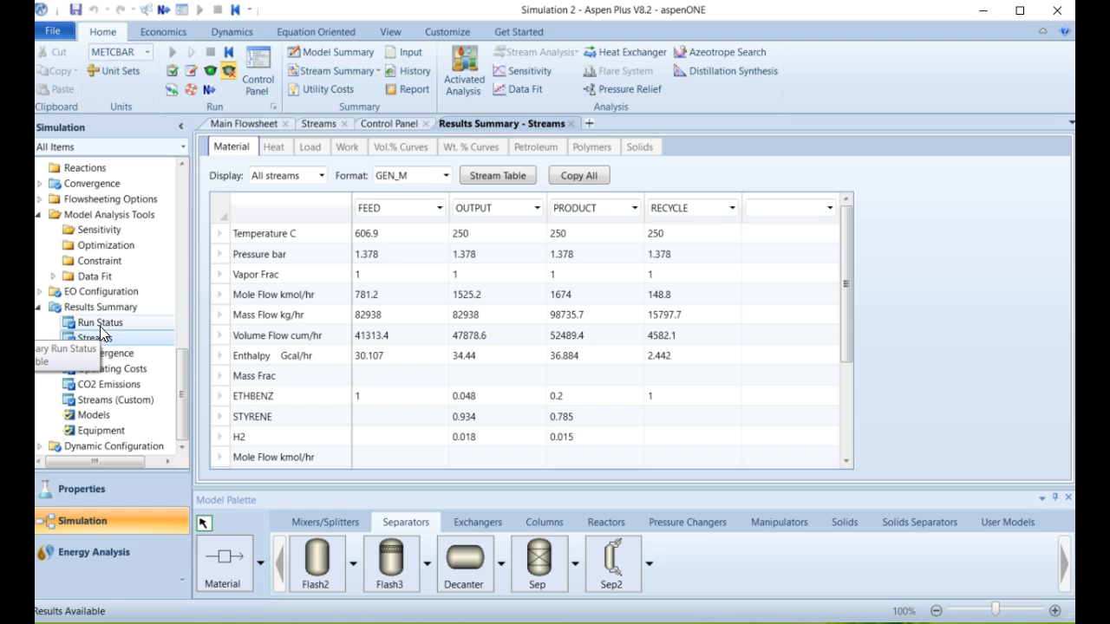
pyautogui.scroll(-4, 510, 340)
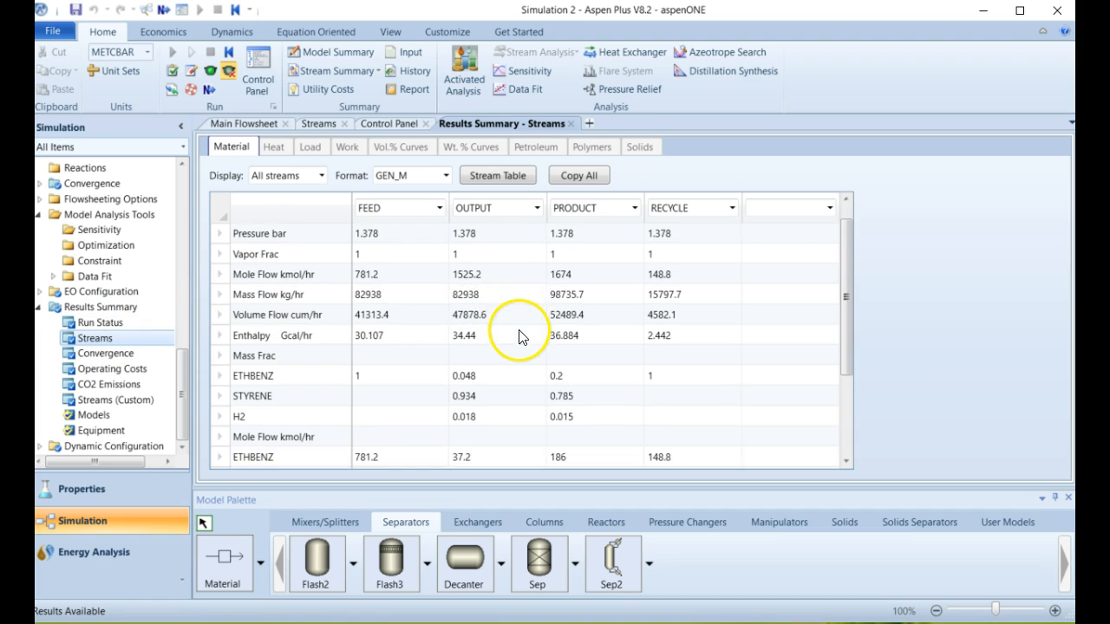
pyautogui.scroll(-1, 483, 353)
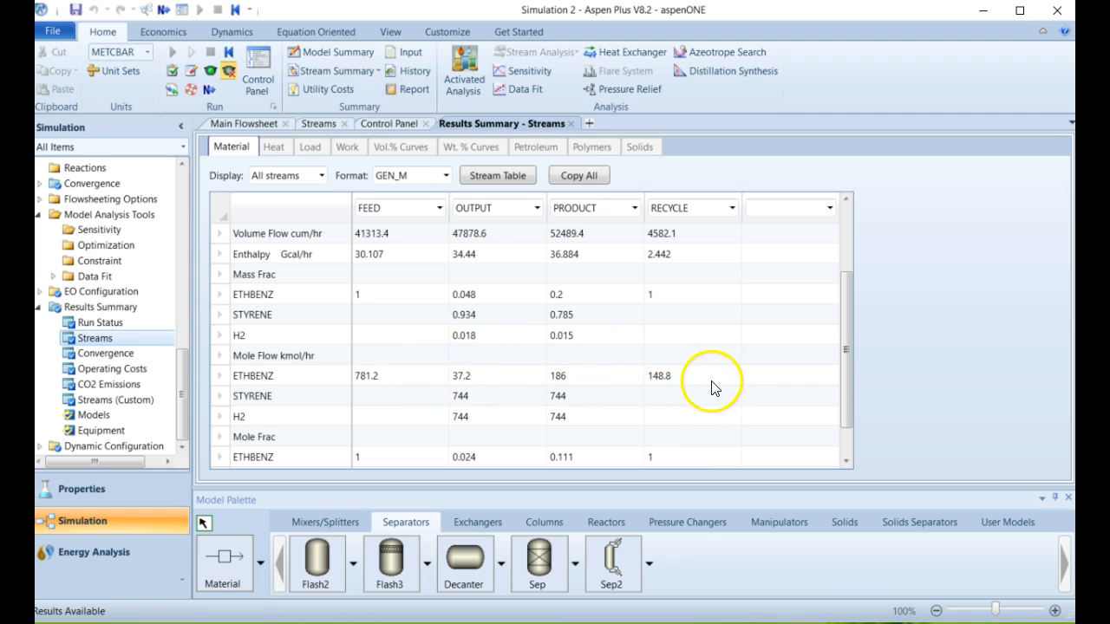
pyautogui.scroll(3, 706, 384)
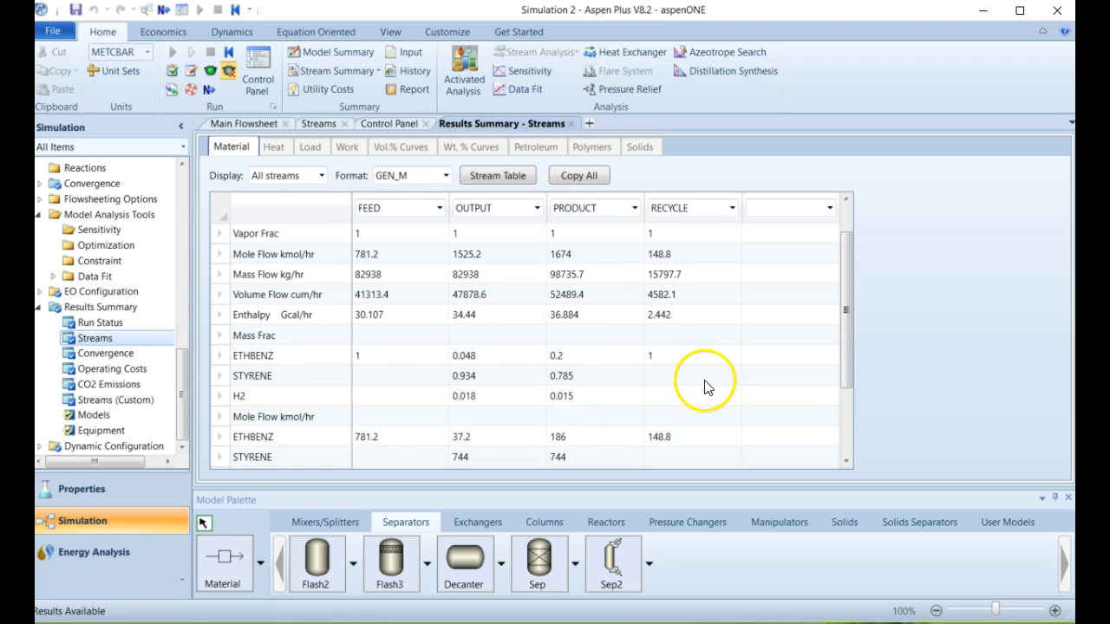
pyautogui.scroll(2, 529, 368)
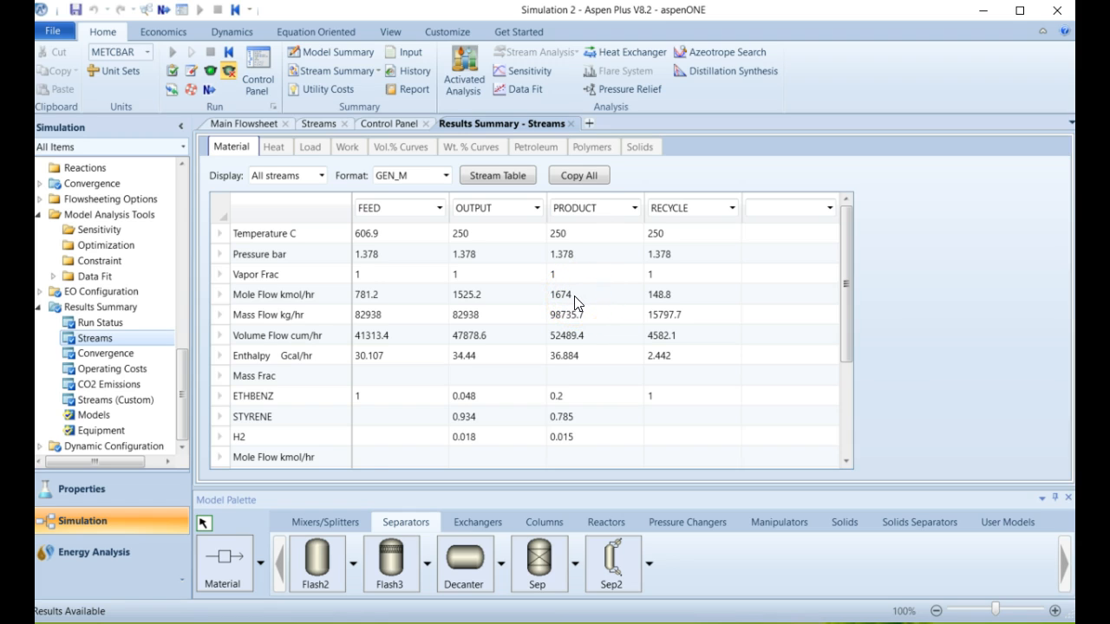
pyautogui.scroll(-1, 574, 297)
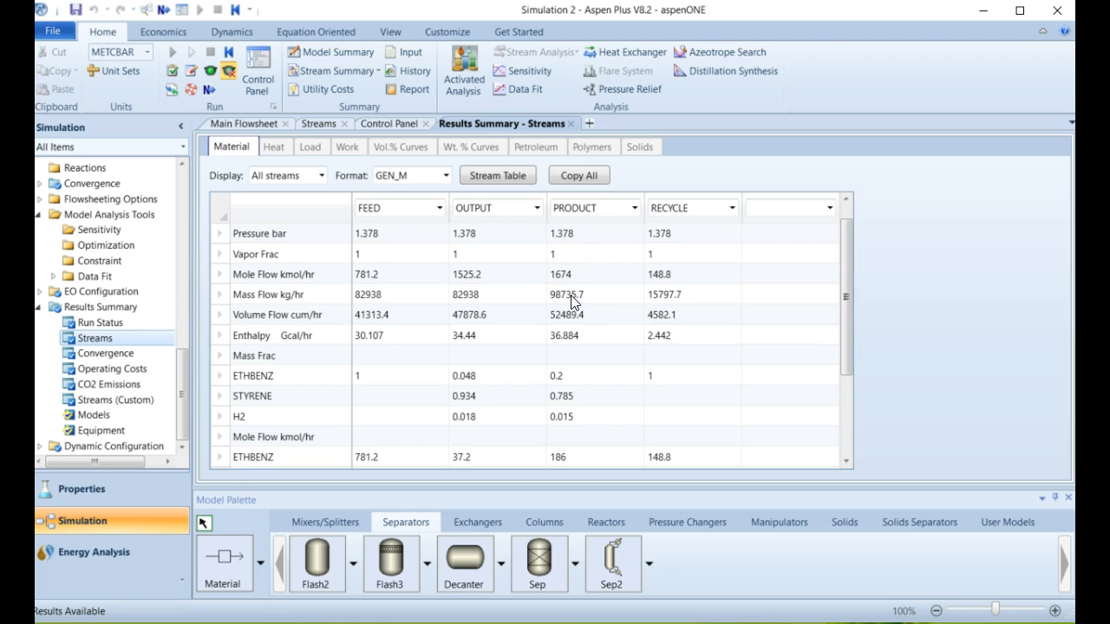
pyautogui.scroll(-4, 572, 299)
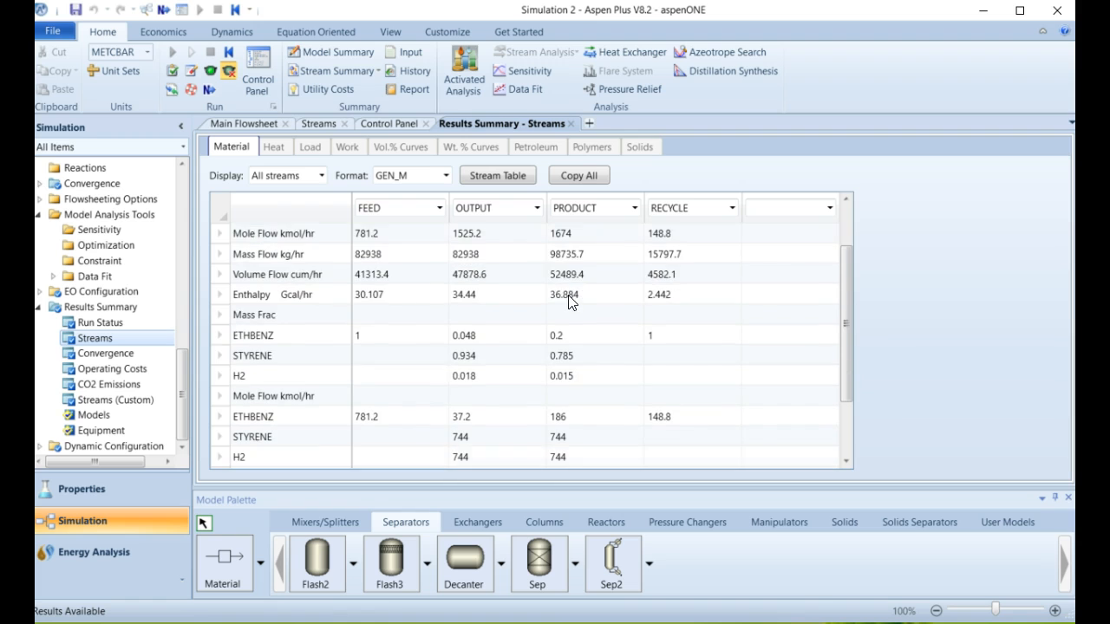
pyautogui.scroll(-2, 570, 301)
pyautogui.scroll(7, 572, 299)
pyautogui.click(621, 299)
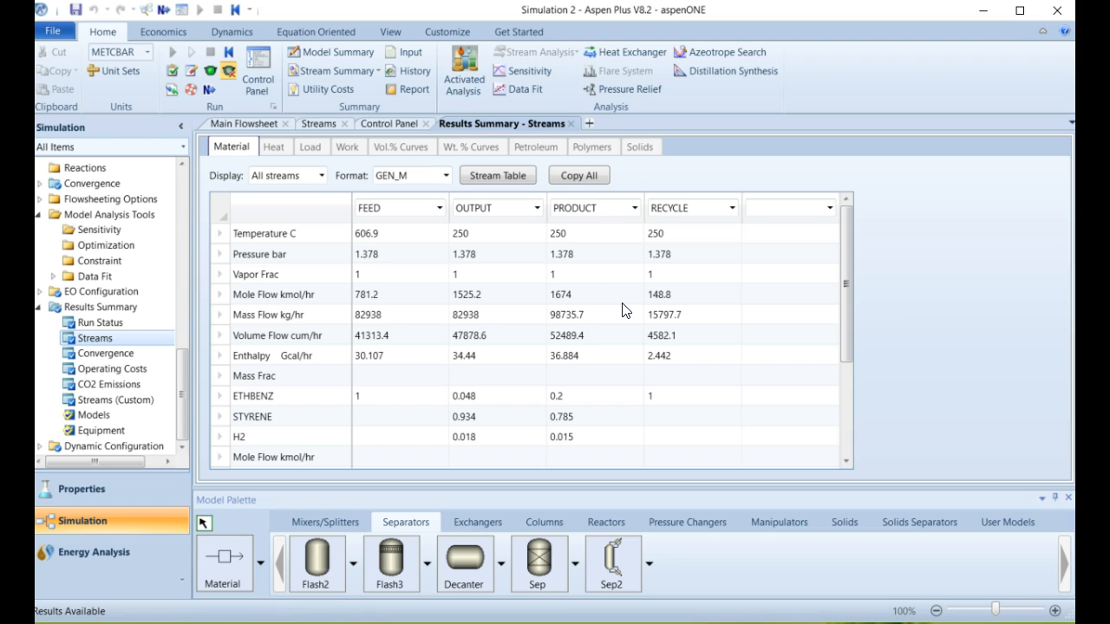
pyautogui.scroll(-3, 697, 339)
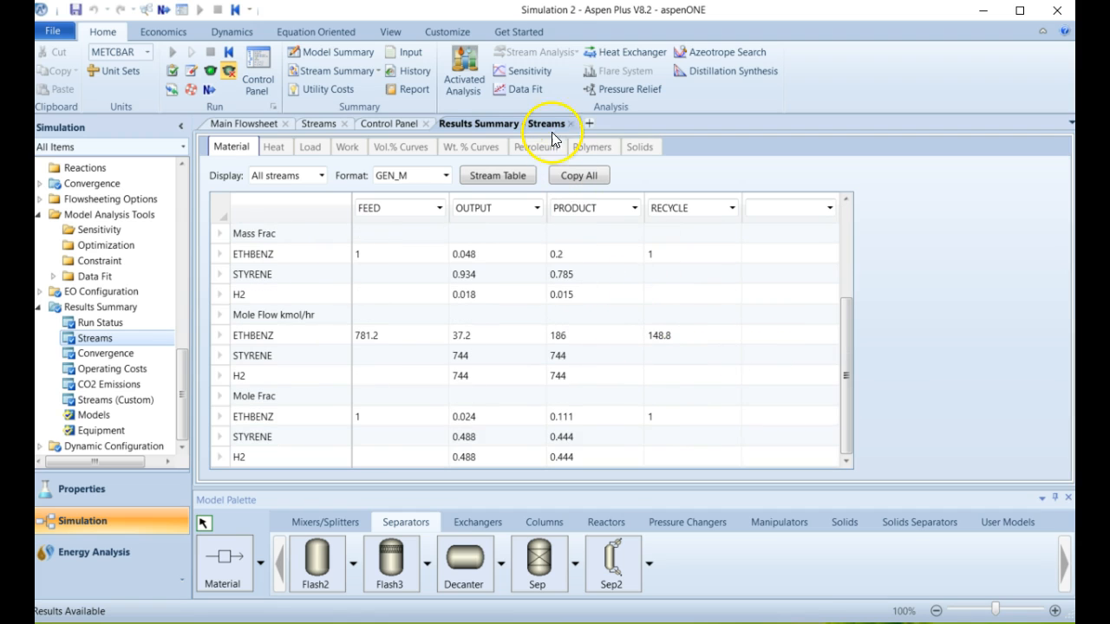